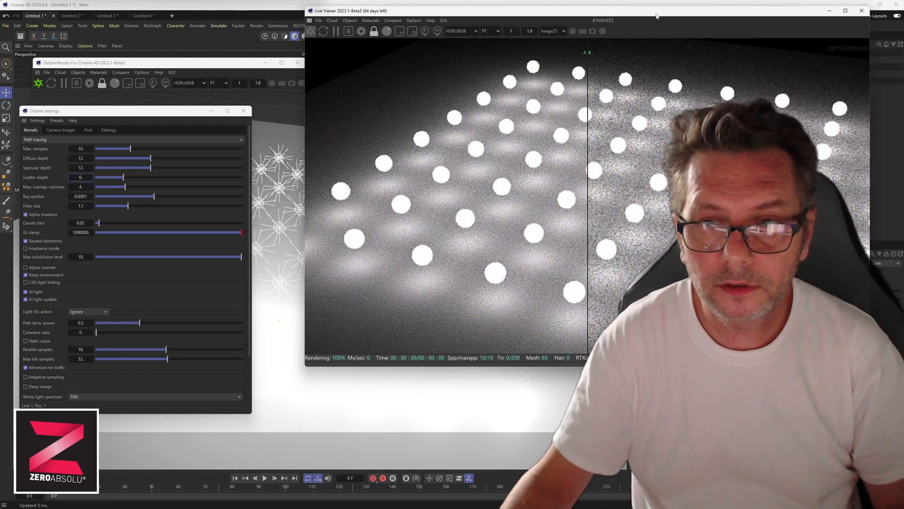
- Compare the two renders across the A/B divider in the Live Viewer, and turn the comparison off
{"action": "left_click_drag", "start_coordinate": [657, 16], "coordinate": [567, 23]}
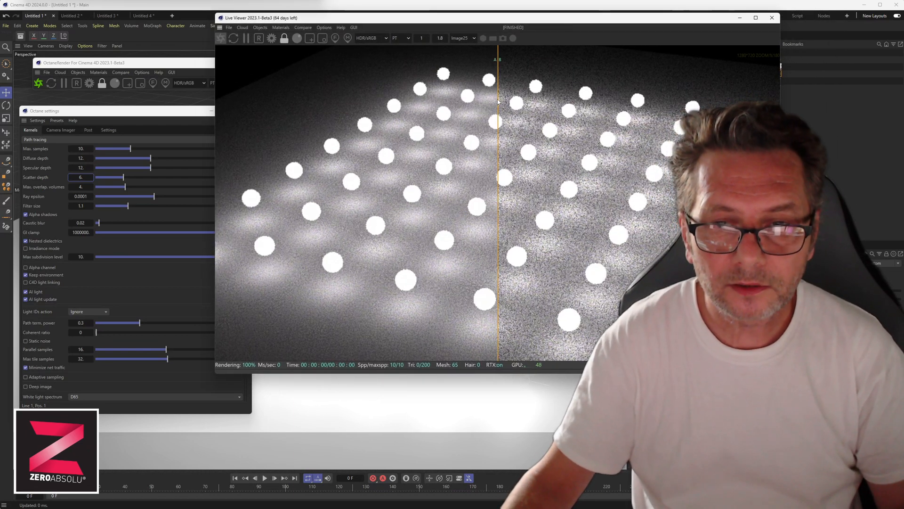
{"action": "mouse_move", "coordinate": [497, 101]}
{"action": "left_mouse_down"}
{"action": "mouse_move", "coordinate": [384, 111]}
{"action": "mouse_move", "coordinate": [507, 113]}
{"action": "left_mouse_up"}
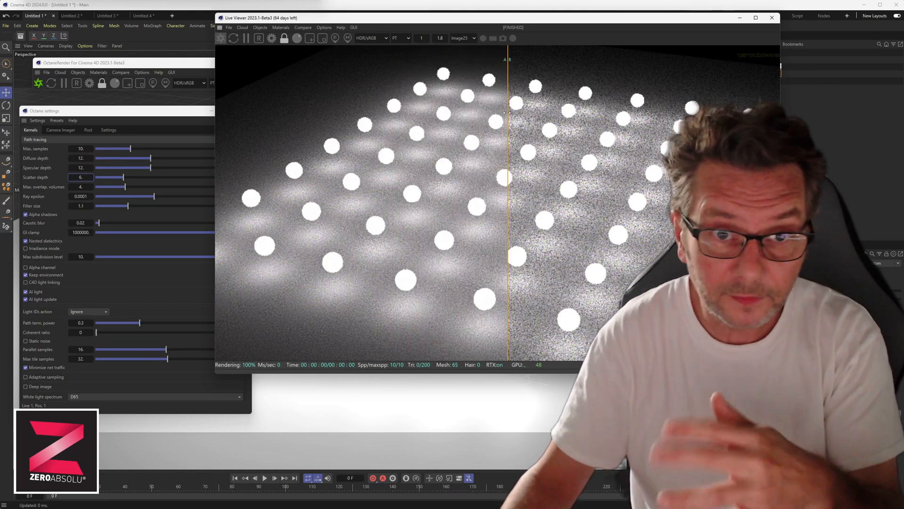
{"action": "left_click_drag", "start_coordinate": [507, 118], "coordinate": [298, 209]}
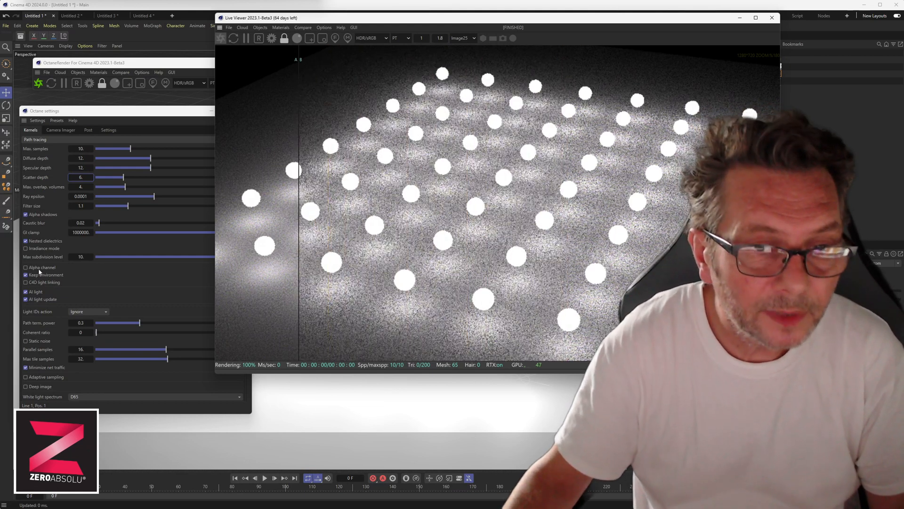
{"action": "left_click", "coordinate": [80, 149]}
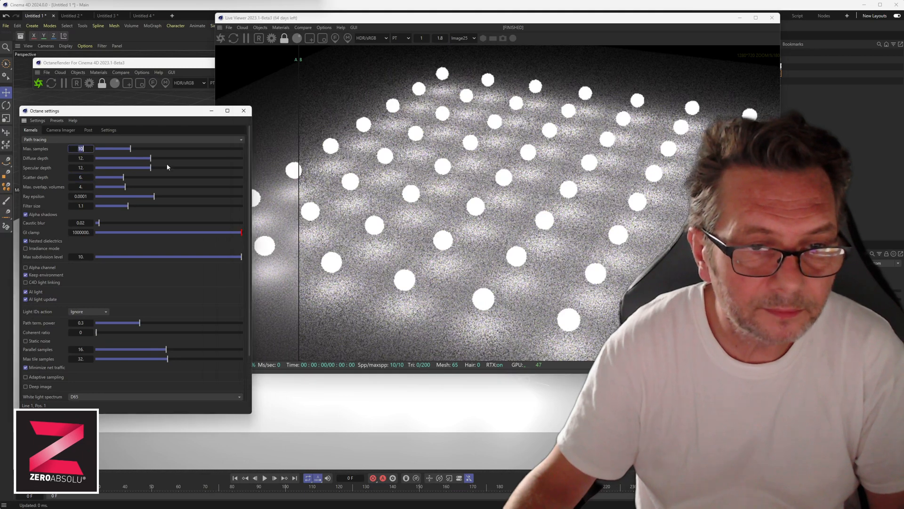
{"action": "left_click_drag", "start_coordinate": [300, 167], "coordinate": [487, 144]}
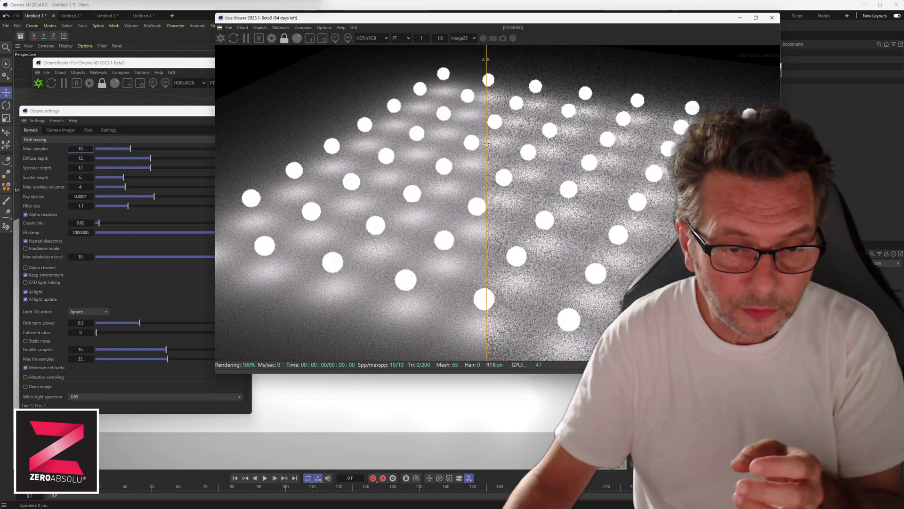
{"action": "mouse_move", "coordinate": [487, 145]}
{"action": "left_mouse_down"}
{"action": "mouse_move", "coordinate": [340, 145]}
{"action": "mouse_move", "coordinate": [637, 144]}
{"action": "mouse_move", "coordinate": [398, 144]}
{"action": "mouse_move", "coordinate": [541, 144]}
{"action": "mouse_move", "coordinate": [460, 143]}
{"action": "mouse_move", "coordinate": [486, 144]}
{"action": "left_mouse_up"}
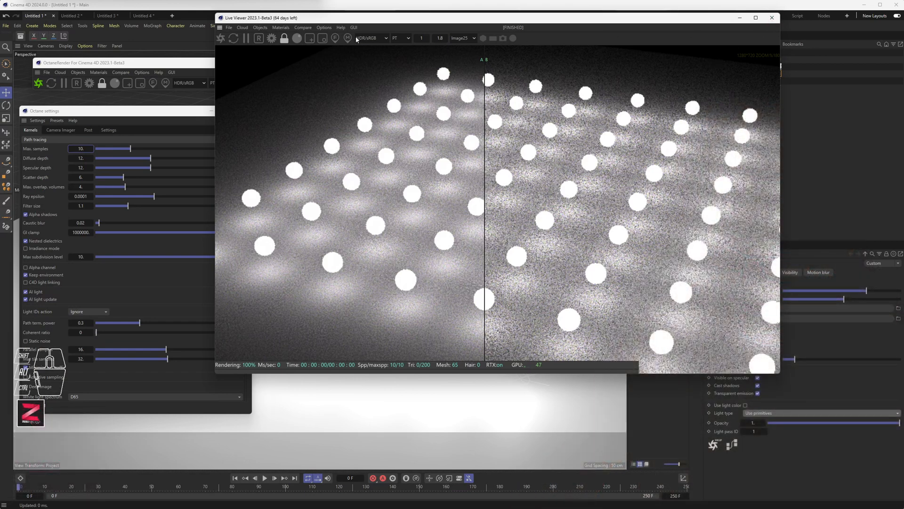
{"action": "left_click", "coordinate": [308, 28]}
{"action": "left_click", "coordinate": [323, 48]}
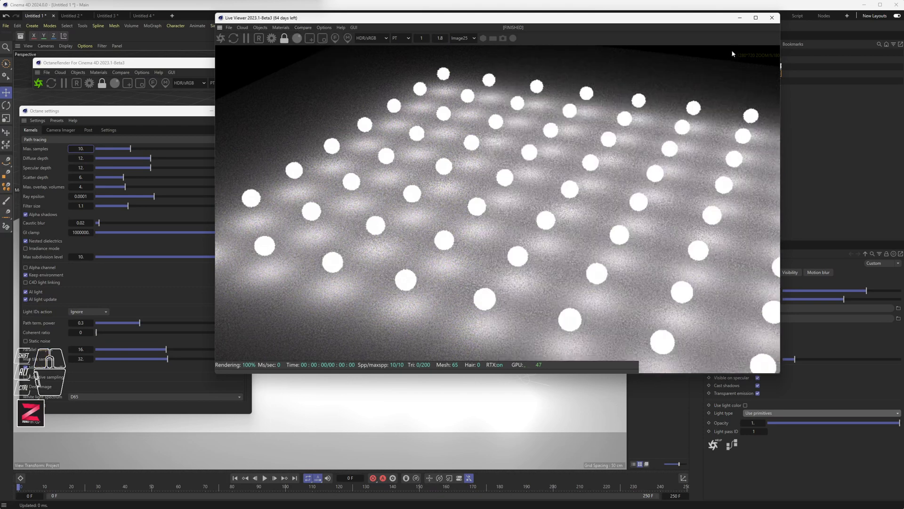
- Close the Live Viewer and switch to the Untitled 4 document
{"action": "left_click", "coordinate": [772, 17]}
{"action": "left_click", "coordinate": [144, 16]}
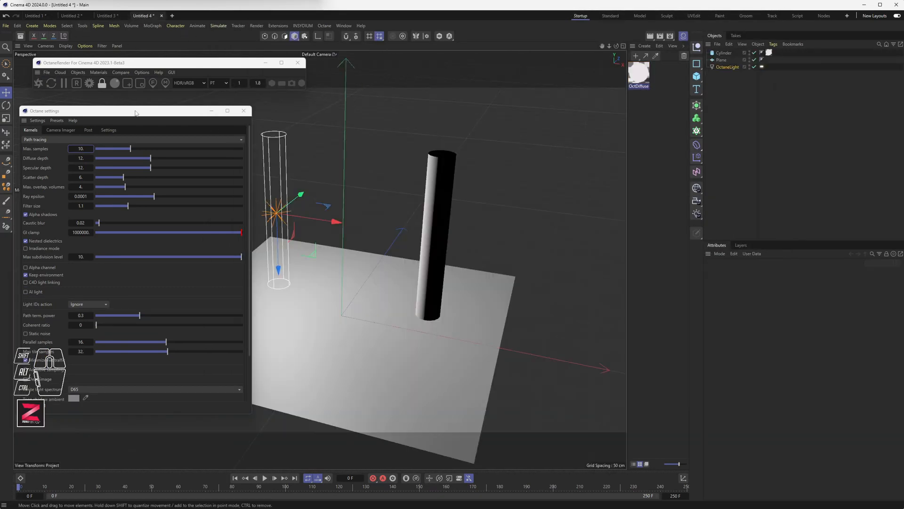
{"action": "mouse_move", "coordinate": [152, 113]}
{"action": "left_mouse_down"}
{"action": "mouse_move", "coordinate": [124, 116]}
{"action": "mouse_move", "coordinate": [140, 112]}
{"action": "left_mouse_up"}
{"action": "left_click_drag", "start_coordinate": [355, 282], "coordinate": [382, 272], "text": "alt"}
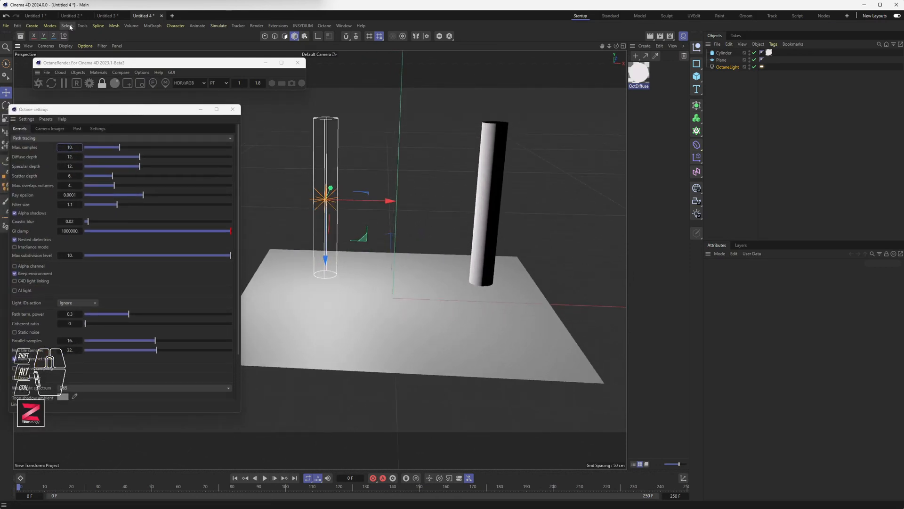
- Try out an Octane Arealight with its area shape set to Cylinder, raised above the plane
{"action": "left_click", "coordinate": [78, 72]}
{"action": "mouse_move", "coordinate": [112, 108]}
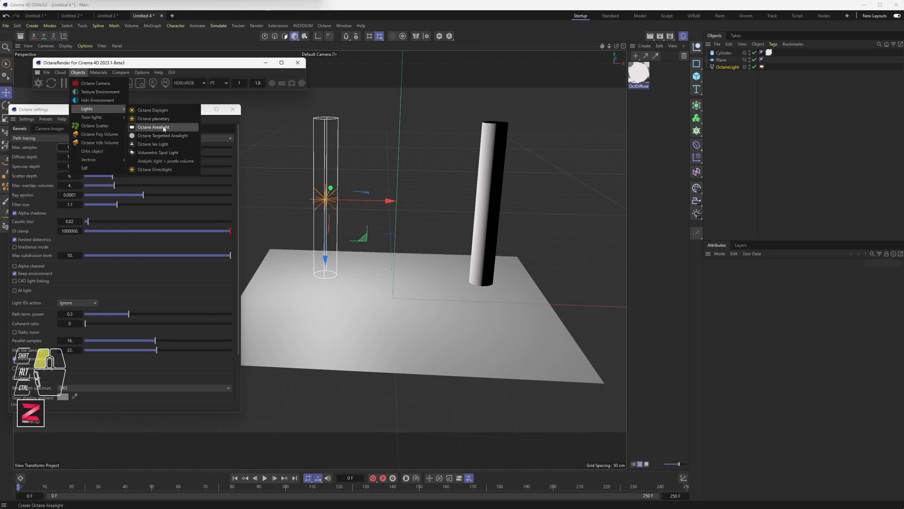
{"action": "left_click", "coordinate": [164, 127]}
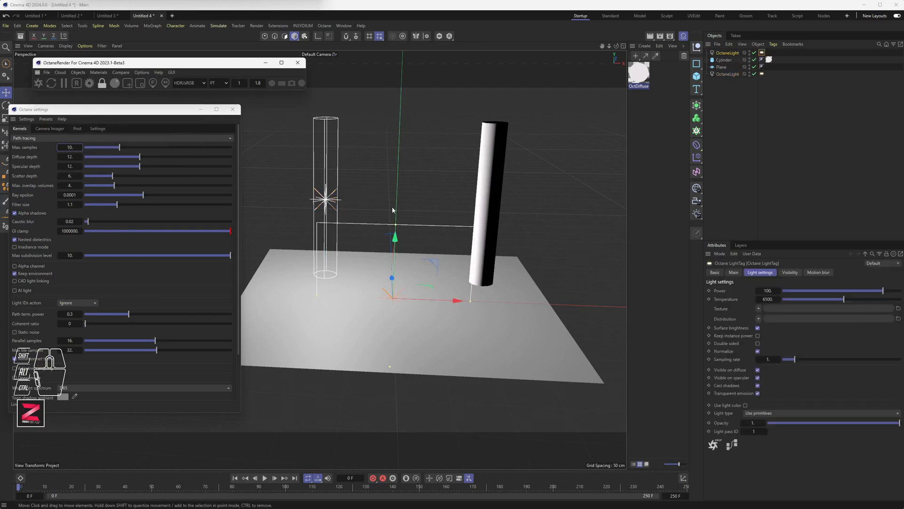
{"action": "left_click", "coordinate": [730, 53]}
{"action": "left_click", "coordinate": [782, 346]}
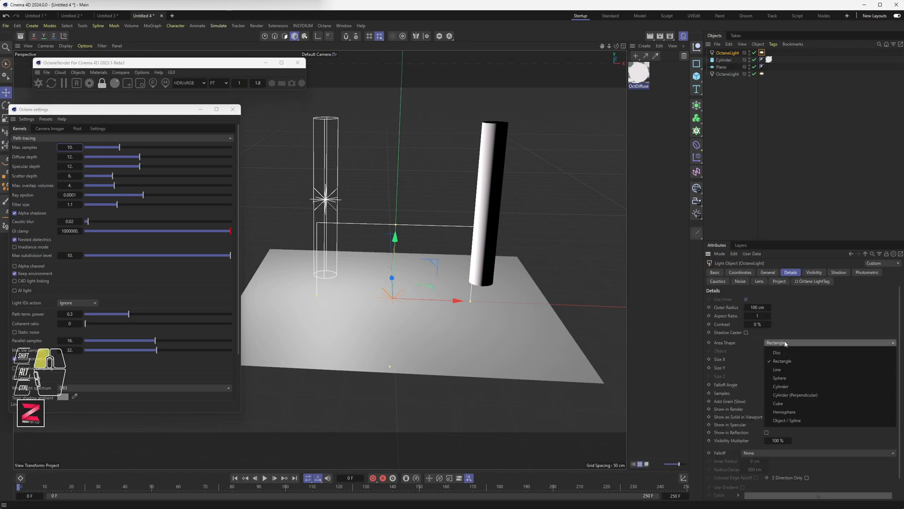
{"action": "left_click", "coordinate": [783, 383]}
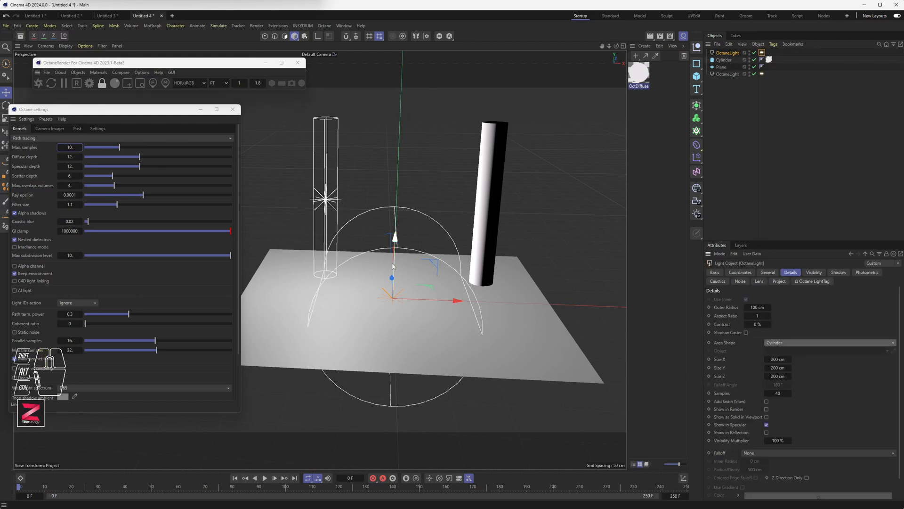
{"action": "left_click_drag", "start_coordinate": [393, 259], "coordinate": [413, 117]}
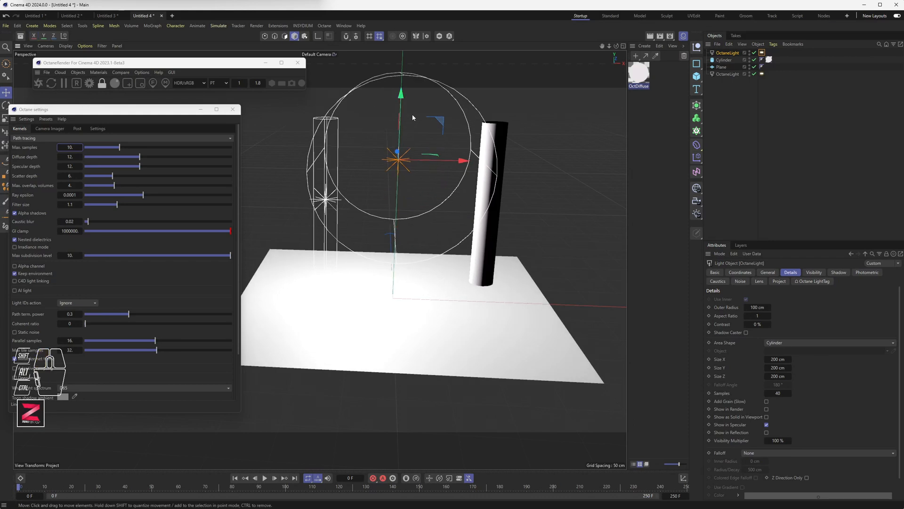
{"action": "key", "text": "Delete"}
- Examine the existing cylindrical light's details and light tag, and the cylinder object with its material tag
{"action": "left_click", "coordinate": [327, 200]}
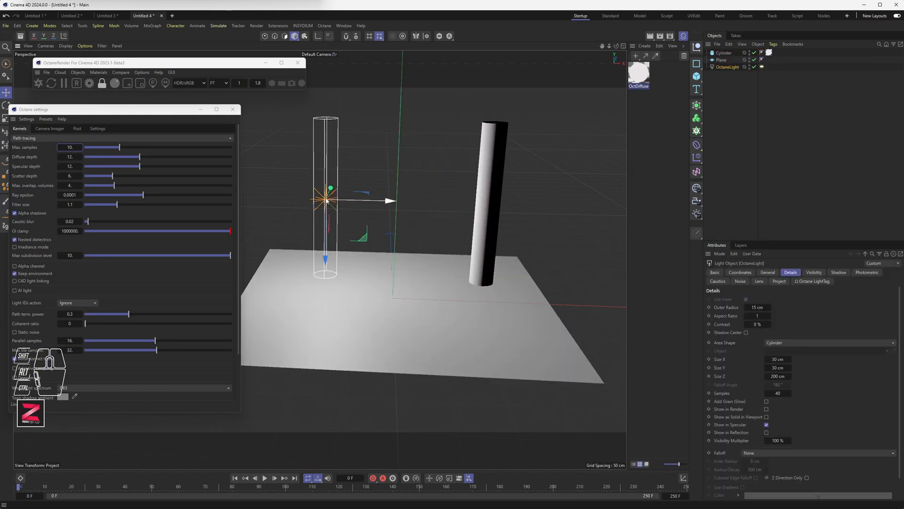
{"action": "left_click_drag", "start_coordinate": [408, 213], "coordinate": [327, 225], "text": "alt"}
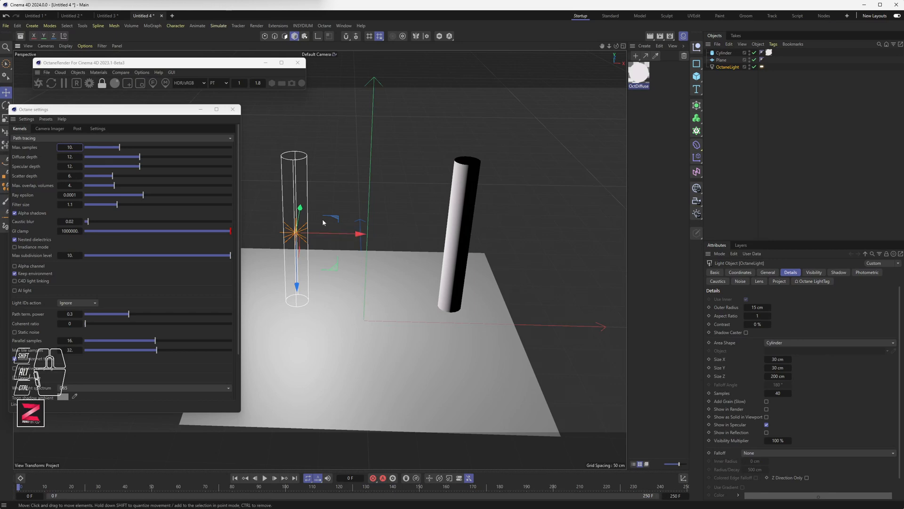
{"action": "left_click_drag", "start_coordinate": [342, 233], "coordinate": [328, 175], "text": "alt"}
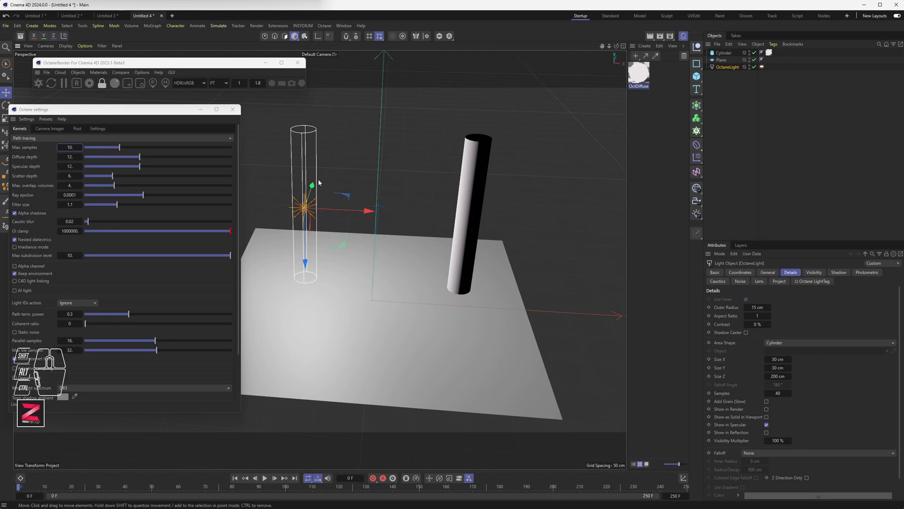
{"action": "left_click", "coordinate": [474, 161]}
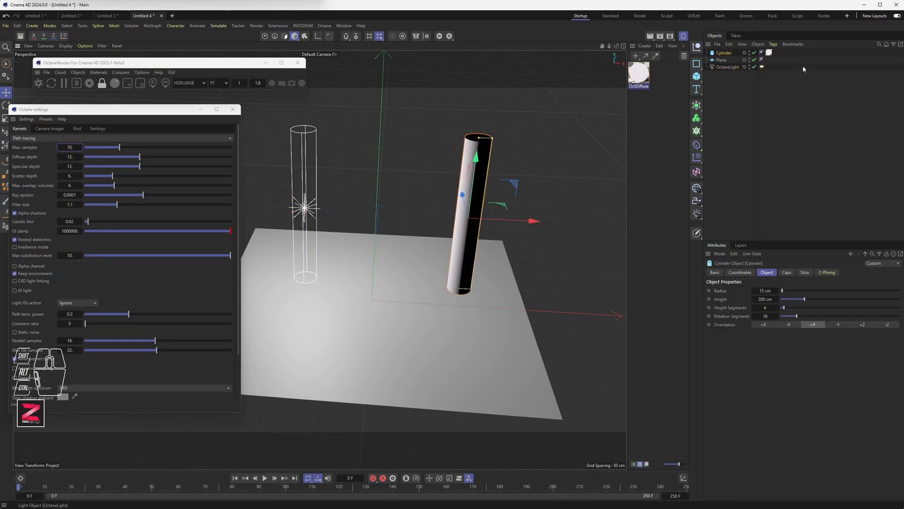
{"action": "left_click", "coordinate": [769, 53]}
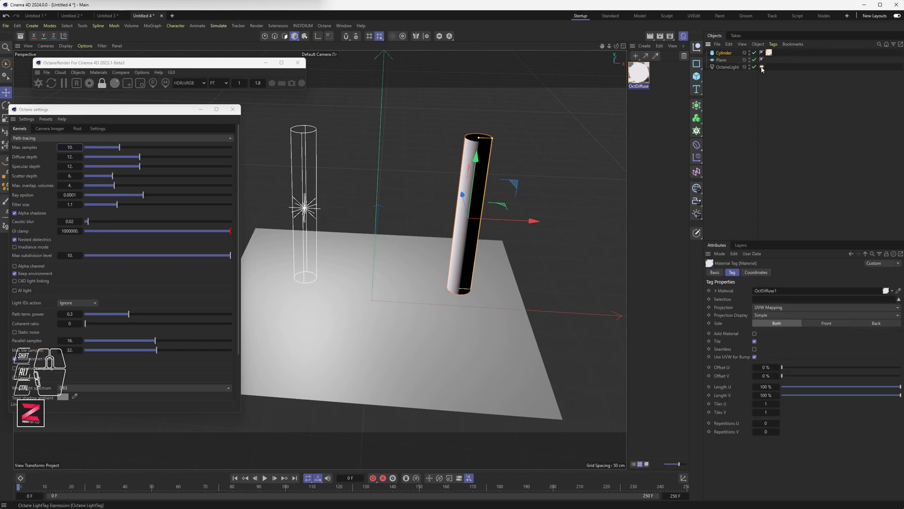
{"action": "left_click", "coordinate": [762, 67]}
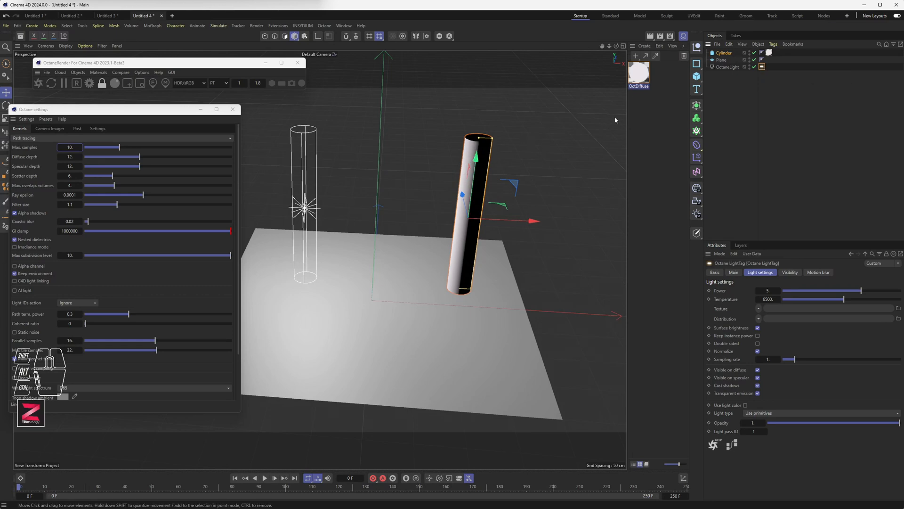
{"action": "left_click", "coordinate": [99, 72]}
{"action": "mouse_move", "coordinate": [78, 73]}
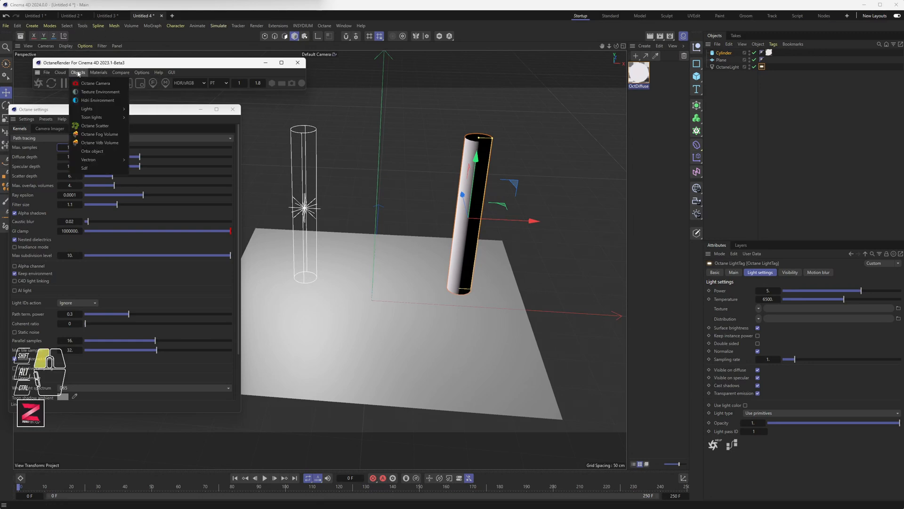
{"action": "left_click", "coordinate": [395, 198]}
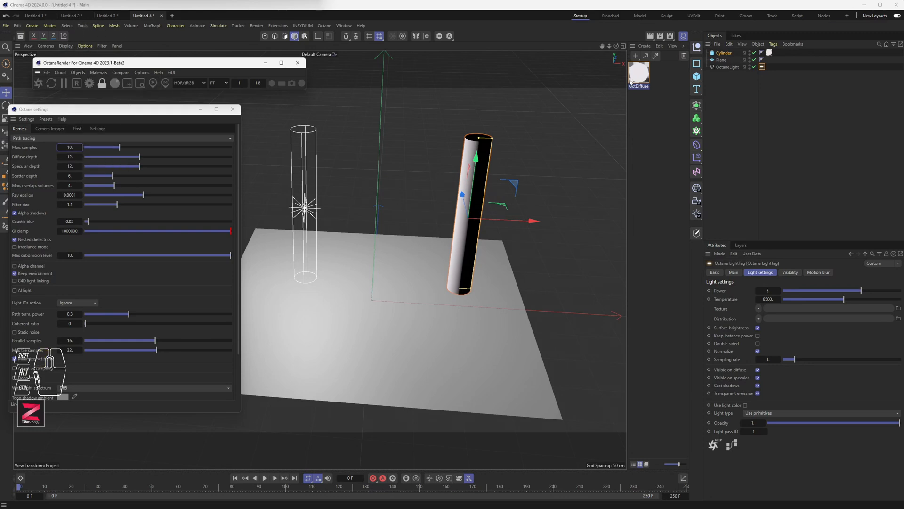
{"action": "left_click", "coordinate": [472, 198]}
{"action": "key", "text": "Delete"}
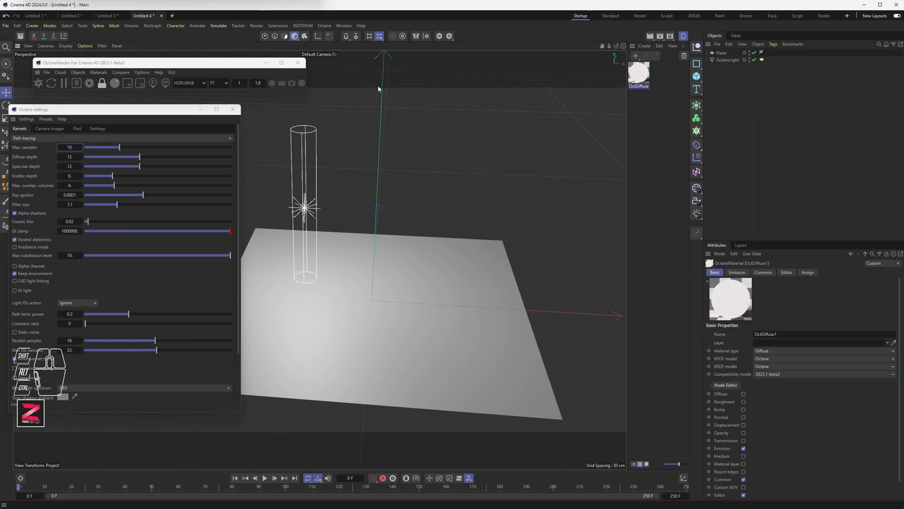
{"action": "key", "text": "ctrl+z"}
- Delete the OctDiffuse1 material and its leftover material tag on the cylinder
{"action": "left_click", "coordinate": [644, 79]}
{"action": "left_click", "coordinate": [636, 118]}
{"action": "left_click", "coordinate": [638, 81]}
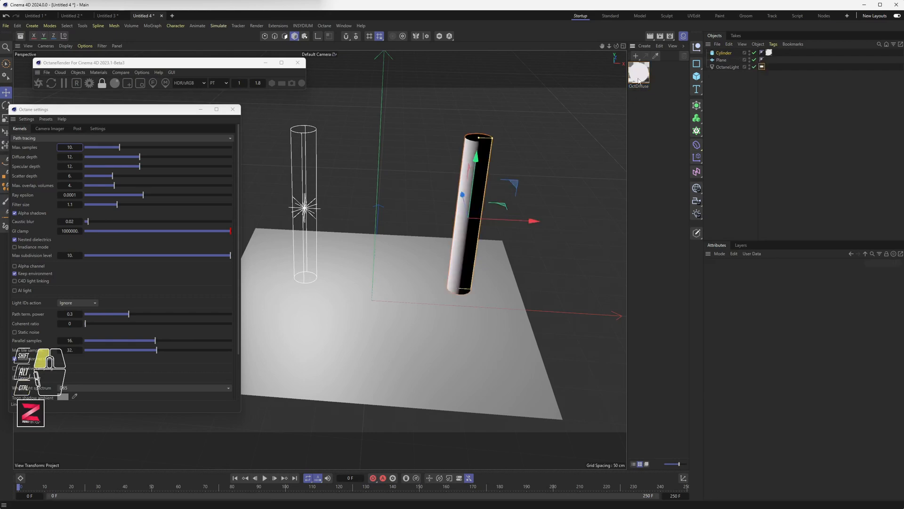
{"action": "key", "text": "Delete"}
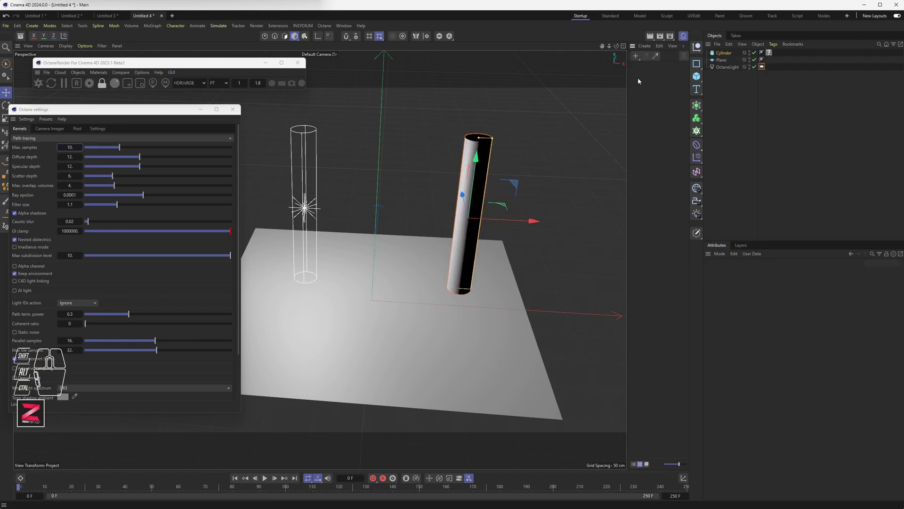
{"action": "left_click", "coordinate": [769, 53]}
{"action": "key", "text": "Delete"}
- Create a new Octane Diffuse material and open it in the Material Editor
{"action": "left_click", "coordinate": [91, 73]}
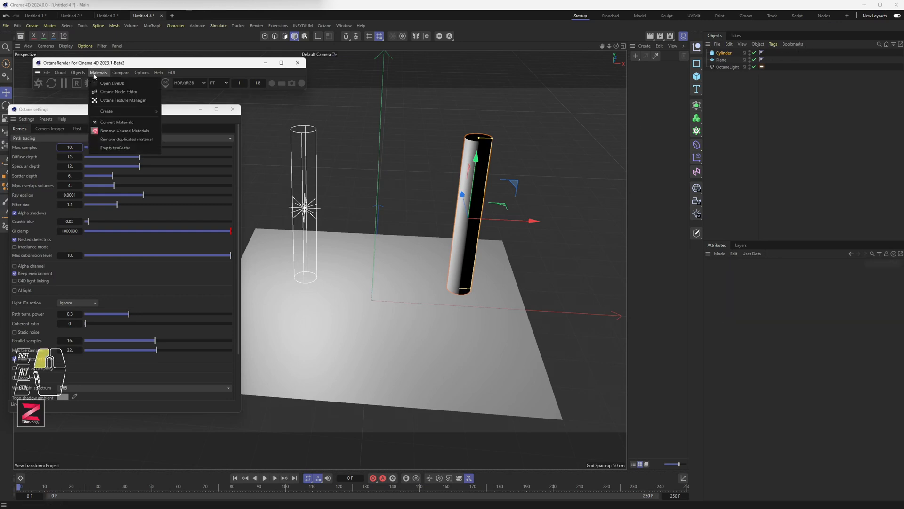
{"action": "mouse_move", "coordinate": [115, 112]}
{"action": "left_click", "coordinate": [199, 112]}
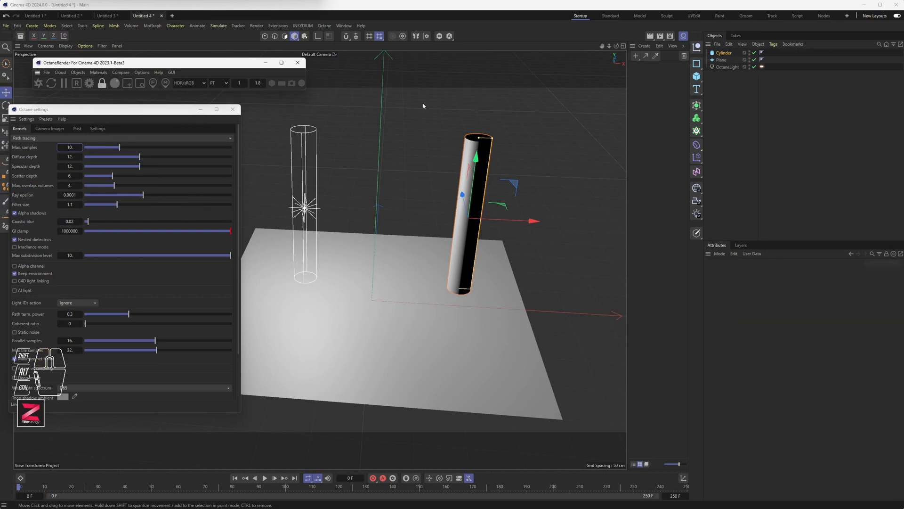
{"action": "left_click_drag", "start_coordinate": [628, 74], "coordinate": [189, 112]}
{"action": "left_click", "coordinate": [640, 77]}
{"action": "double_click", "coordinate": [640, 77]}
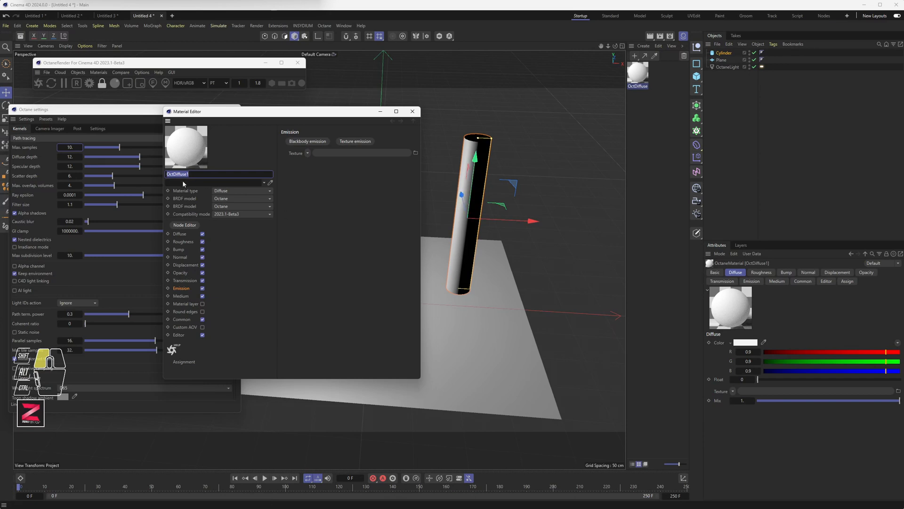
- Disable the material's Diffuse, Roughness, Bump, Normal, Displacement, Opacity, Transmission and Medium channels, leaving Emission on
{"action": "left_click", "coordinate": [202, 234]}
{"action": "left_click", "coordinate": [202, 242]}
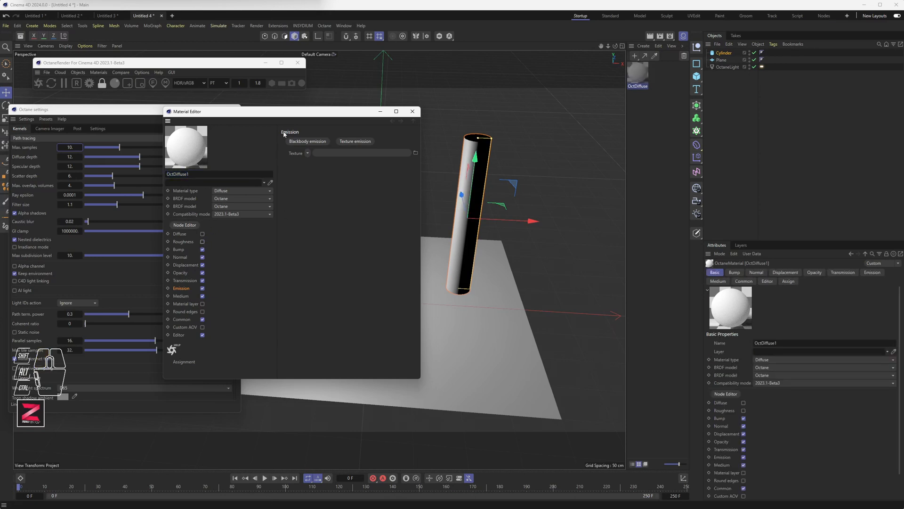
{"action": "left_click_drag", "start_coordinate": [221, 111], "coordinate": [311, 93]}
{"action": "left_click", "coordinate": [292, 230]}
{"action": "left_click", "coordinate": [293, 238]}
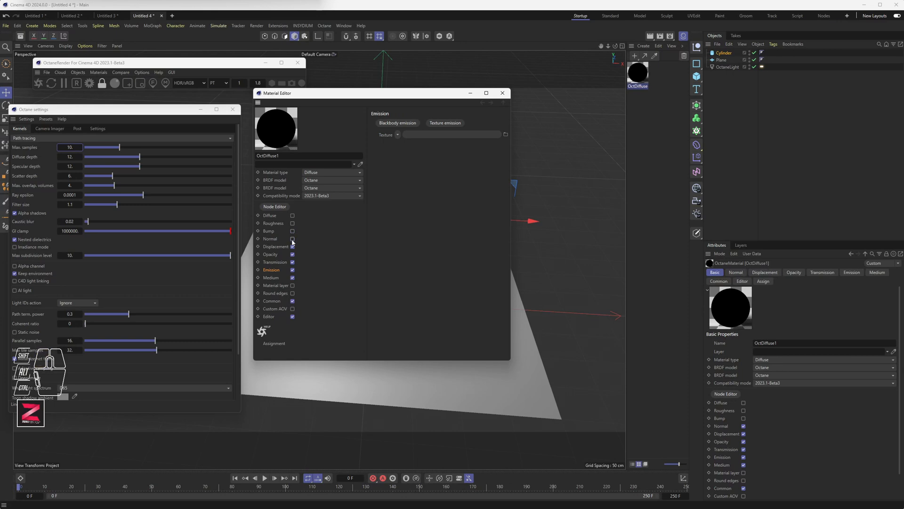
{"action": "left_click", "coordinate": [293, 246]}
{"action": "left_click", "coordinate": [292, 255]}
{"action": "left_click", "coordinate": [293, 262]}
{"action": "left_click", "coordinate": [292, 277]}
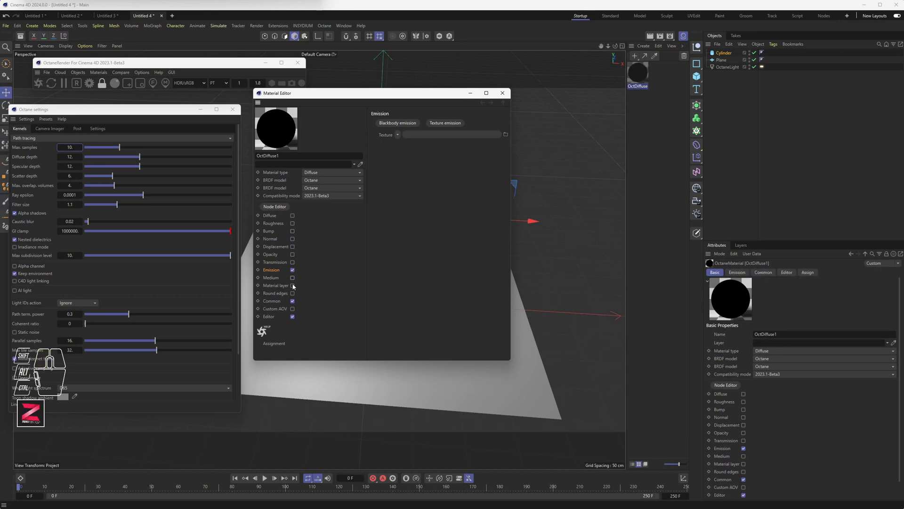
- Add a Blackbody emission to the material's Emission channel and set its power to 20
{"action": "left_click", "coordinate": [271, 272]}
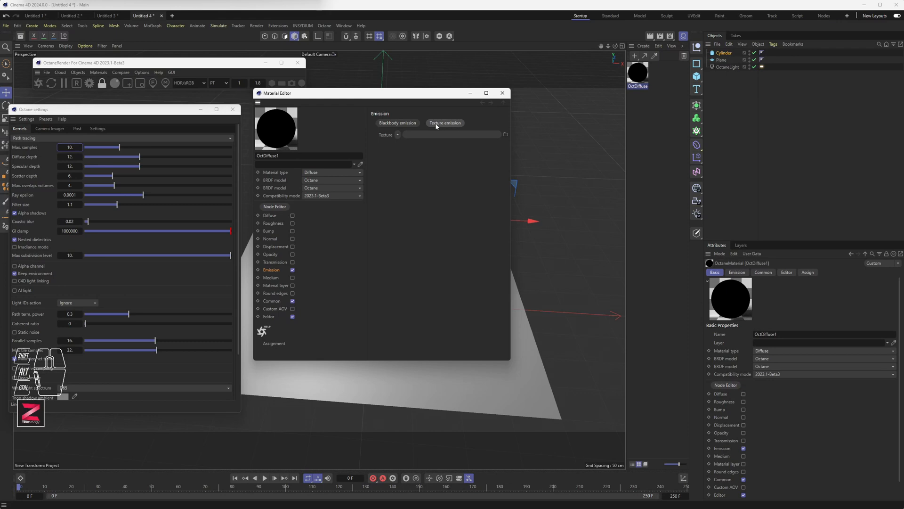
{"action": "left_click", "coordinate": [391, 124]}
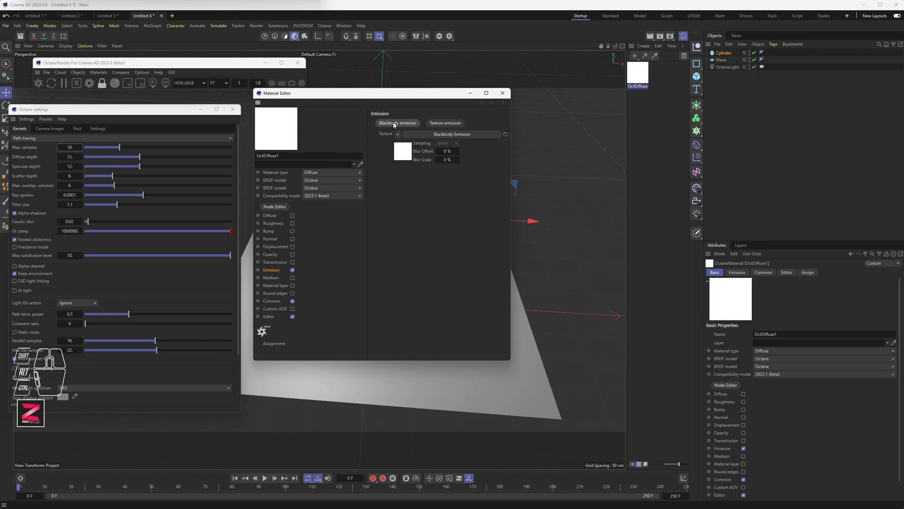
{"action": "left_click", "coordinate": [450, 134]}
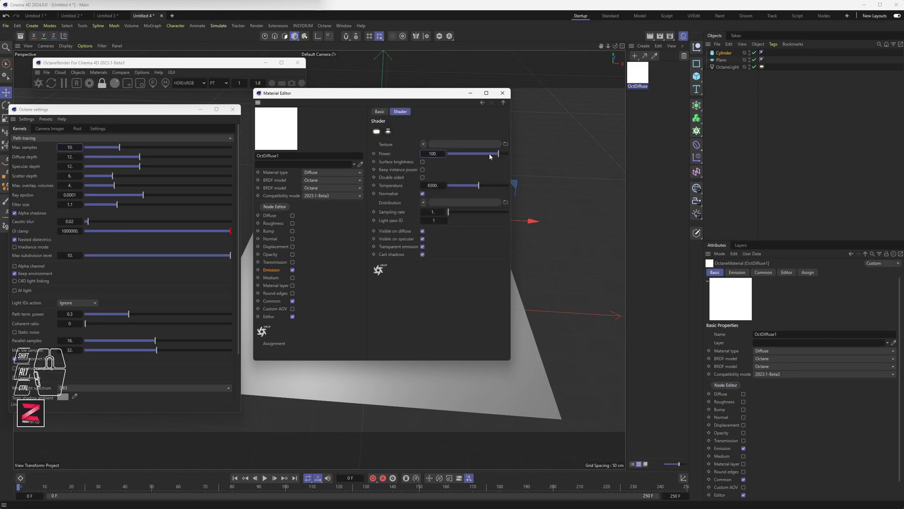
{"action": "left_click", "coordinate": [432, 154]}
{"action": "type", "text": "20"}
{"action": "key", "text": "Return"}
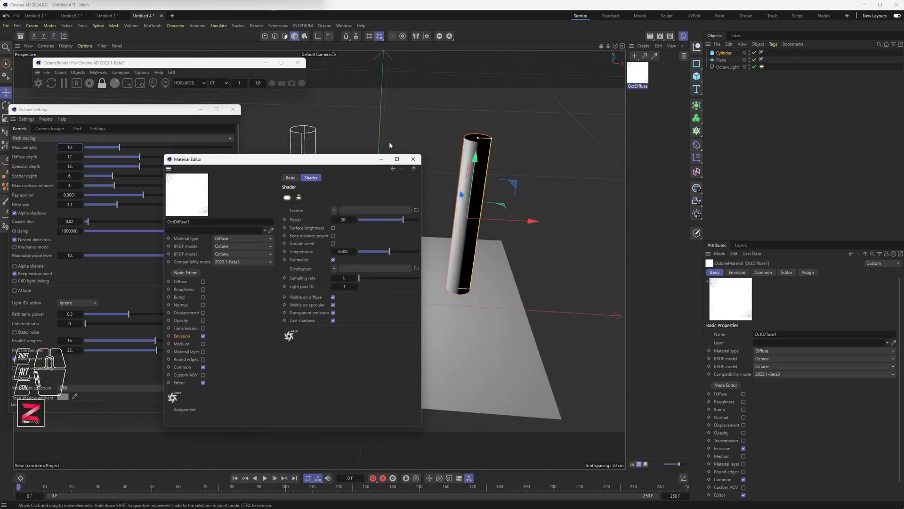
- Render the scene in the Live Viewer to check the cylinder's emission, and close the viewer
{"action": "left_click_drag", "start_coordinate": [351, 161], "coordinate": [488, 174]}
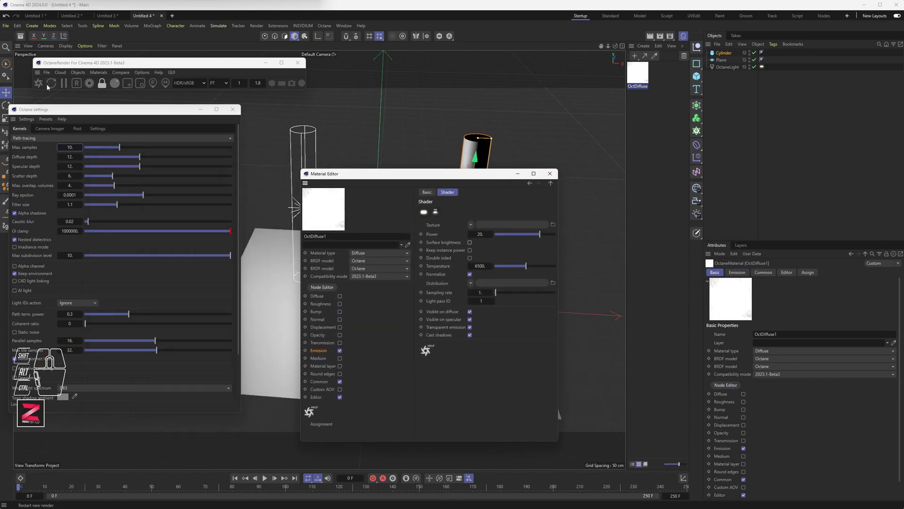
{"action": "left_click", "coordinate": [39, 85]}
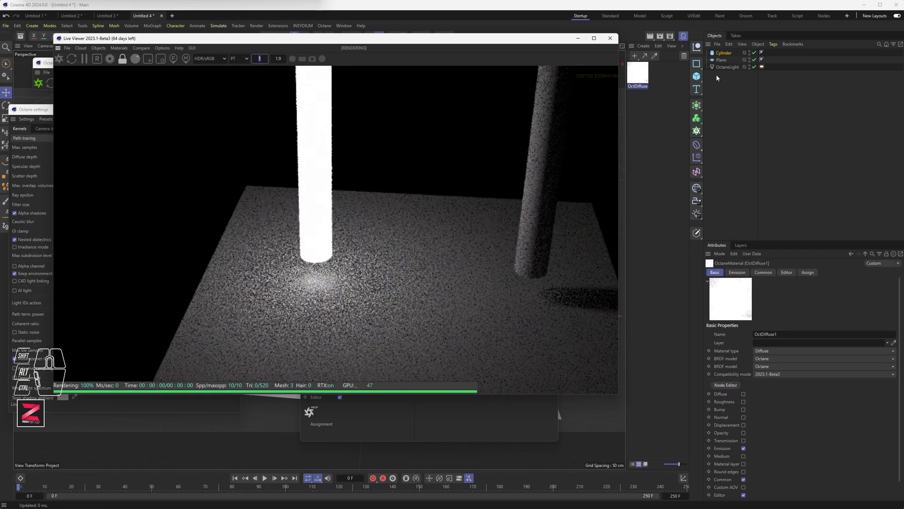
{"action": "left_click", "coordinate": [610, 40]}
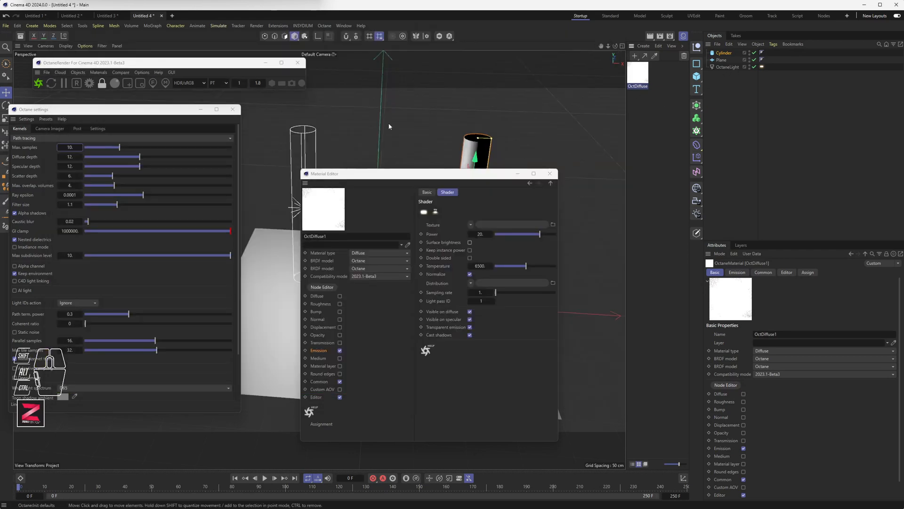
- Assign the OctDiffuse1 material to the cylinder, close the Material Editor and render the scene in the Live Viewer
{"action": "left_click_drag", "start_coordinate": [333, 172], "coordinate": [371, 187]}
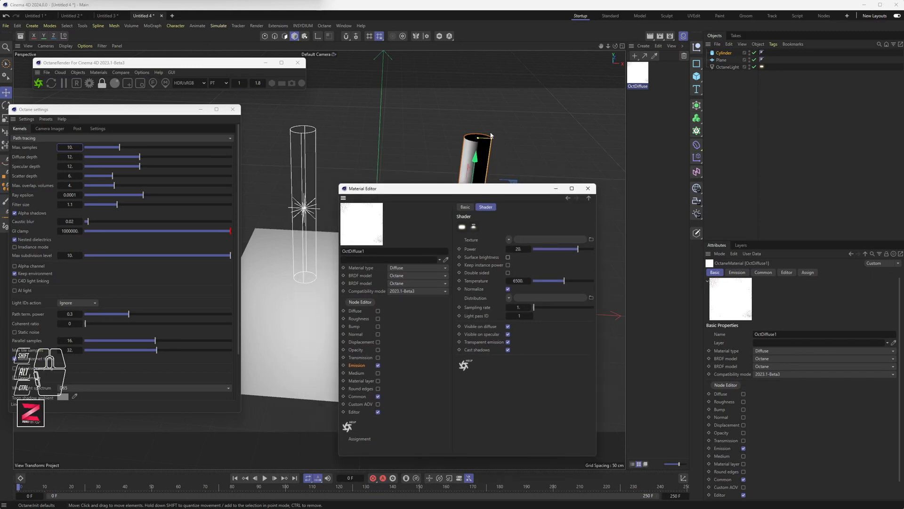
{"action": "left_click_drag", "start_coordinate": [464, 191], "coordinate": [296, 150]}
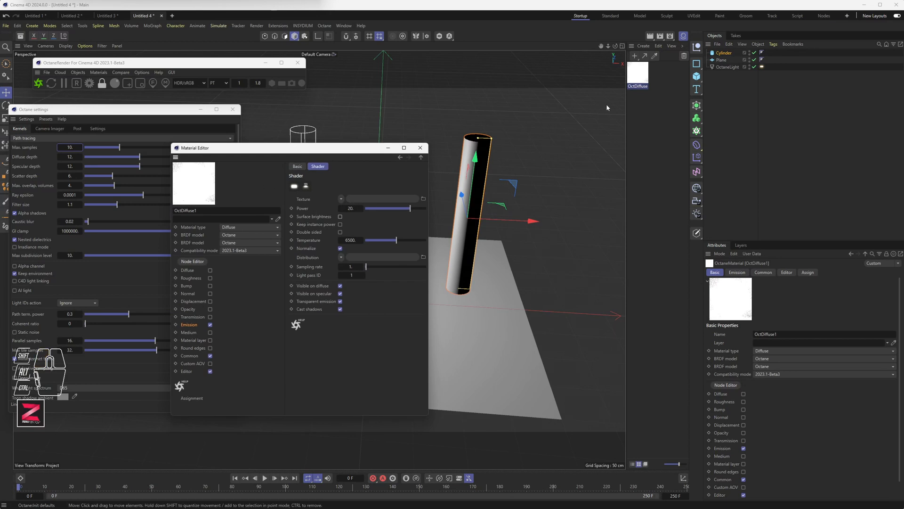
{"action": "left_click_drag", "start_coordinate": [636, 81], "coordinate": [728, 53]}
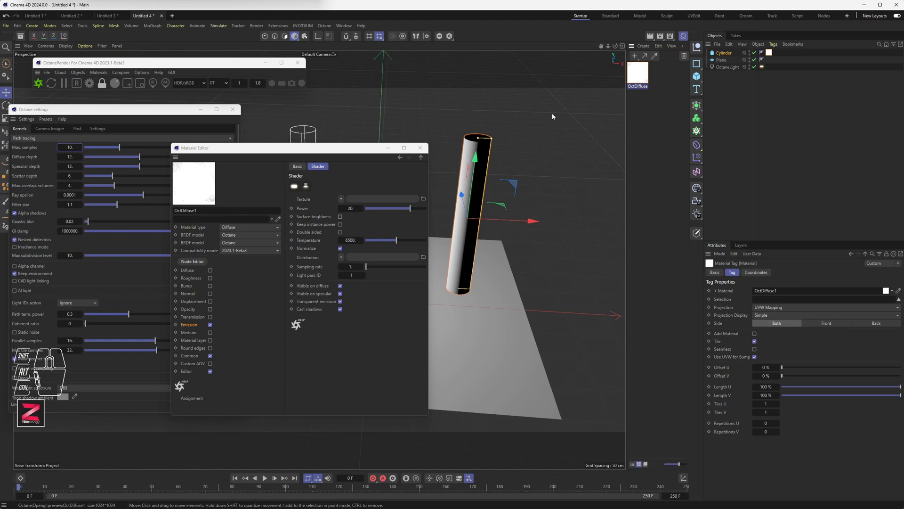
{"action": "left_click", "coordinate": [420, 147]}
{"action": "left_click", "coordinate": [38, 84]}
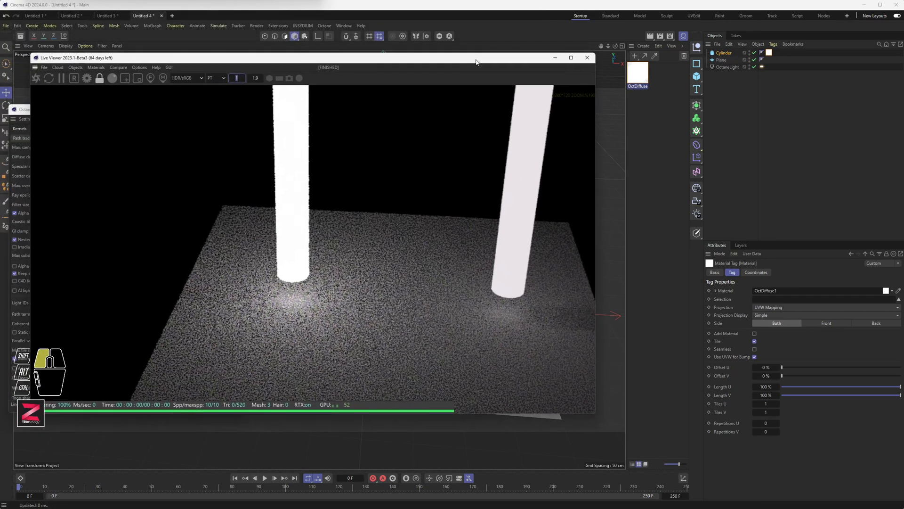
{"action": "left_click_drag", "start_coordinate": [476, 60], "coordinate": [472, 69]}
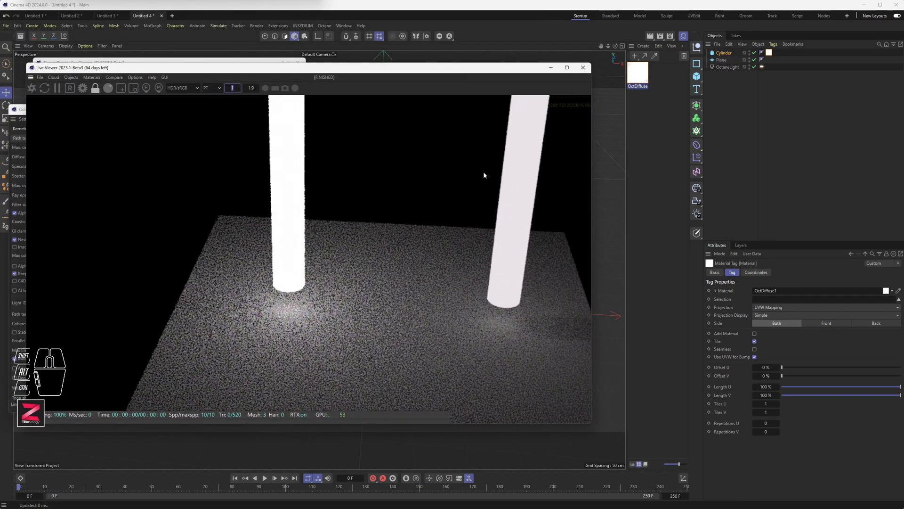
- Set the OctDiffuse1 material's blackbody emission power to 25 and its temperature to about 6873
{"action": "left_click", "coordinate": [767, 52]}
{"action": "double_click", "coordinate": [767, 52]}
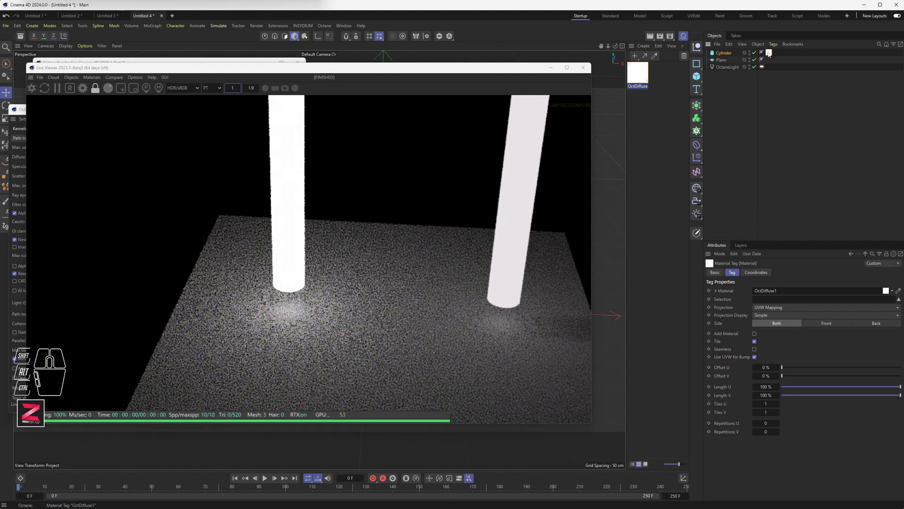
{"action": "left_click", "coordinate": [725, 449]}
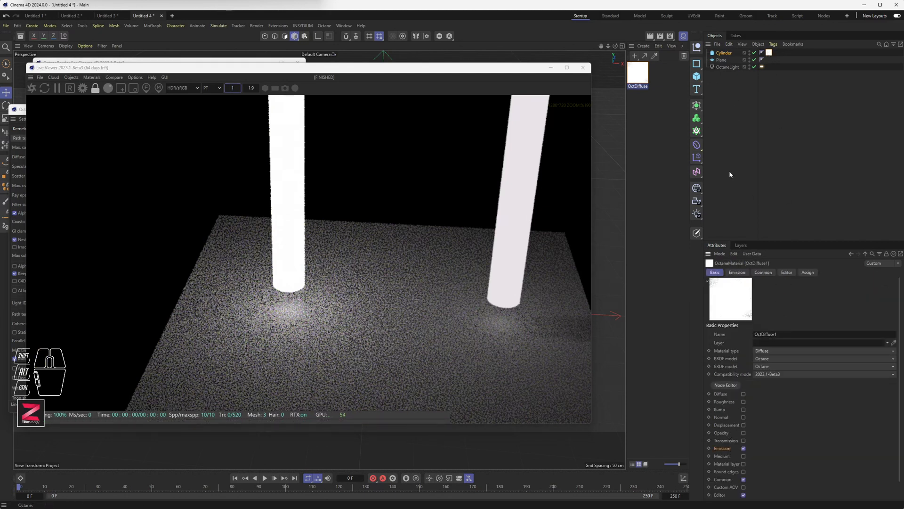
{"action": "double_click", "coordinate": [638, 73]}
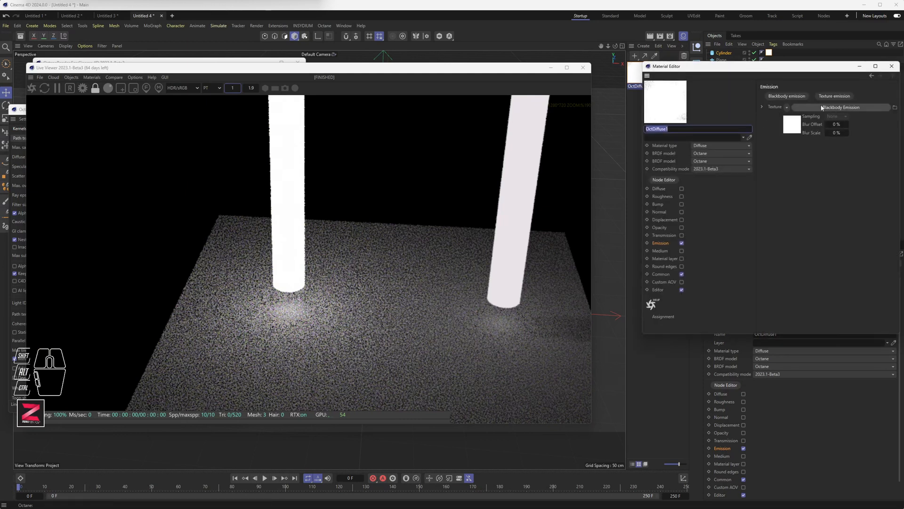
{"action": "left_click", "coordinate": [801, 107]}
{"action": "type", "text": "25"}
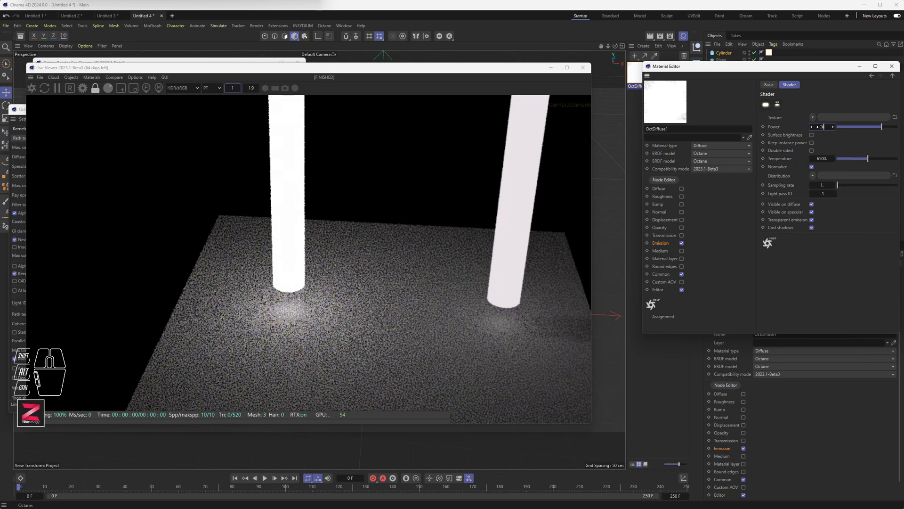
{"action": "key", "text": "Return"}
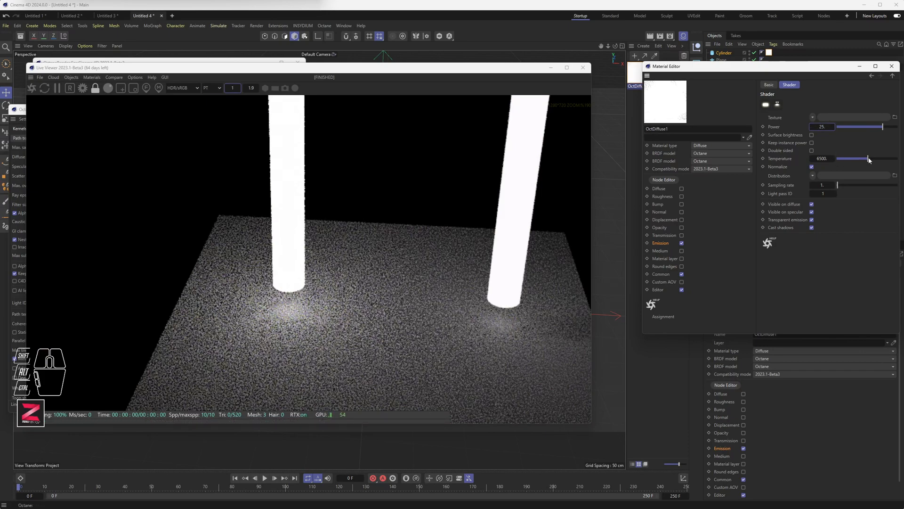
{"action": "left_click_drag", "start_coordinate": [868, 159], "coordinate": [870, 161]}
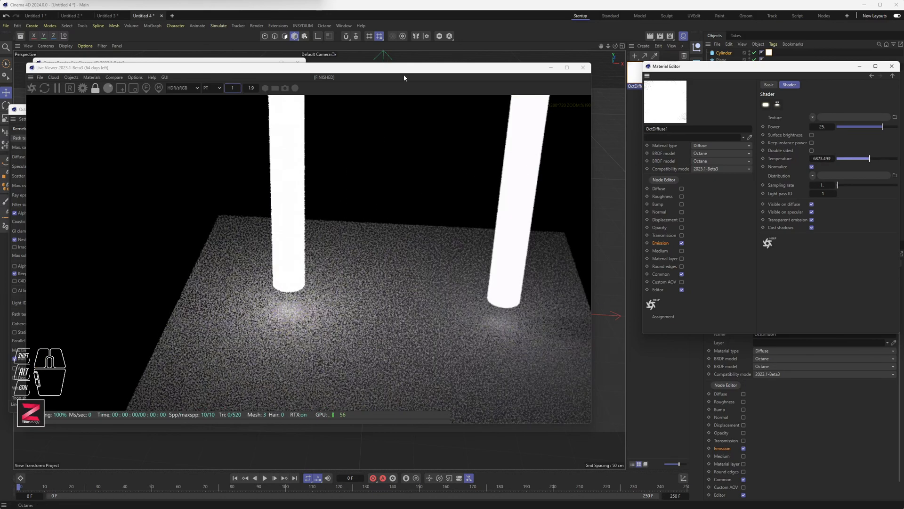
- Examine the area shape options in the OctaneLight's details, and close the Material Editor
{"action": "left_click_drag", "start_coordinate": [409, 71], "coordinate": [399, 66]}
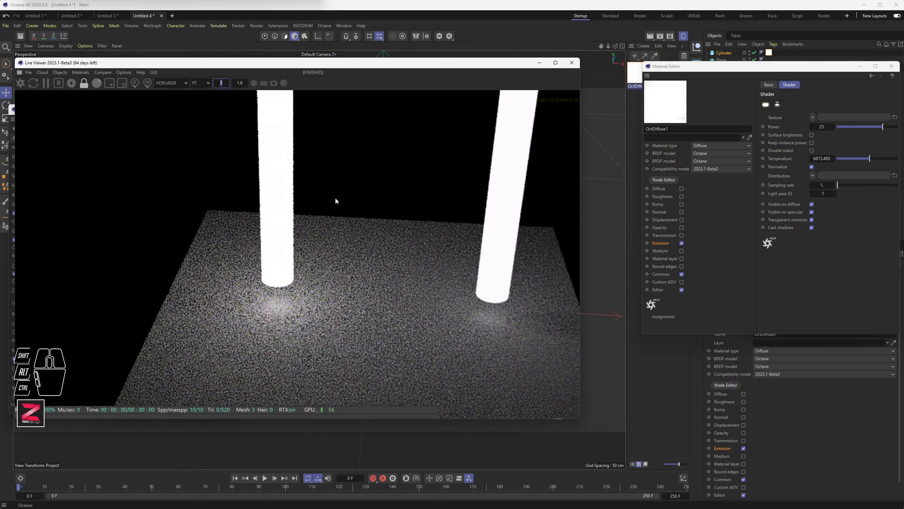
{"action": "left_click_drag", "start_coordinate": [767, 71], "coordinate": [519, 136]}
{"action": "left_click", "coordinate": [728, 67]}
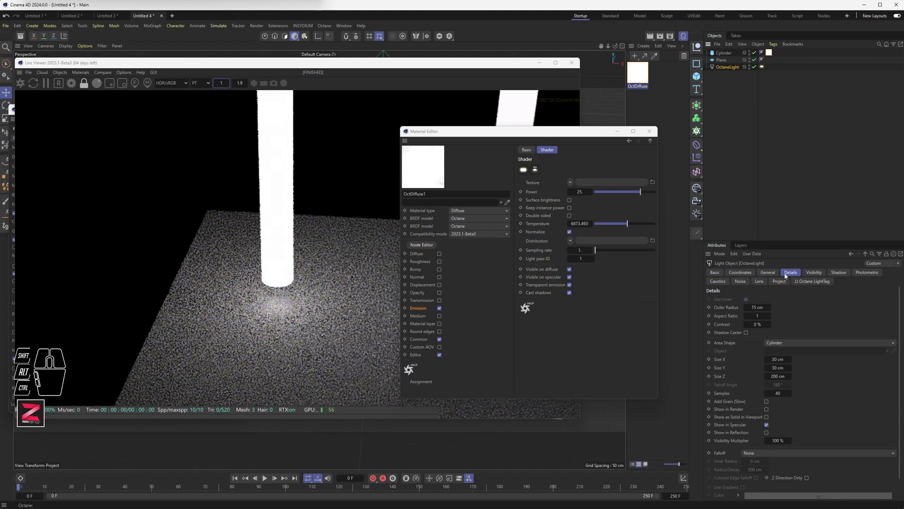
{"action": "left_click", "coordinate": [787, 343]}
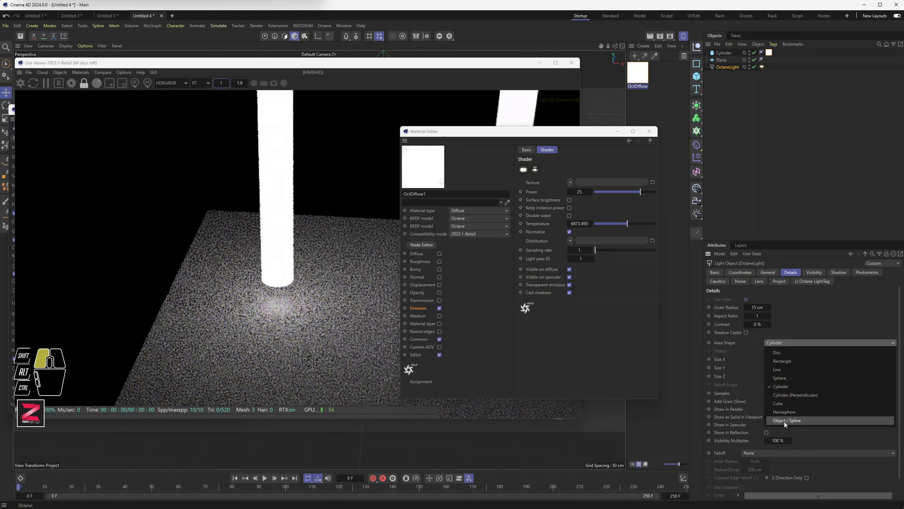
{"action": "left_click", "coordinate": [670, 244]}
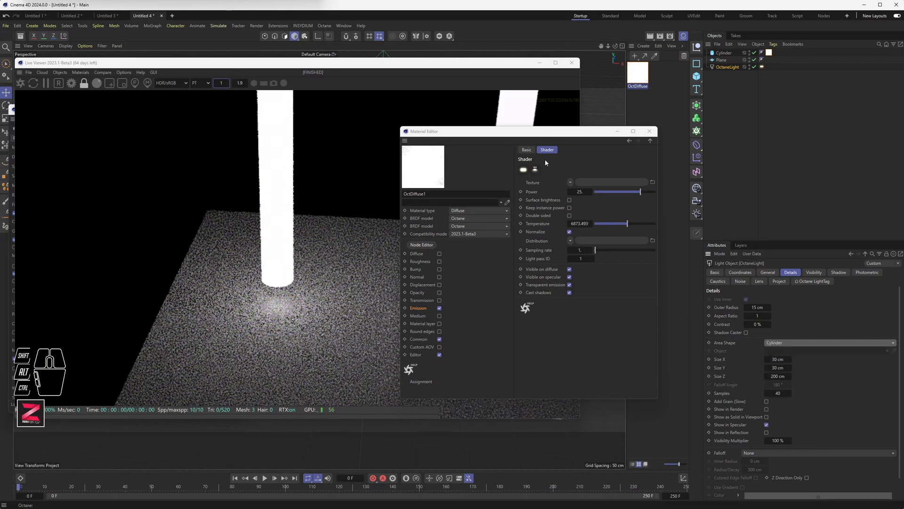
{"action": "left_click_drag", "start_coordinate": [557, 133], "coordinate": [646, 132]}
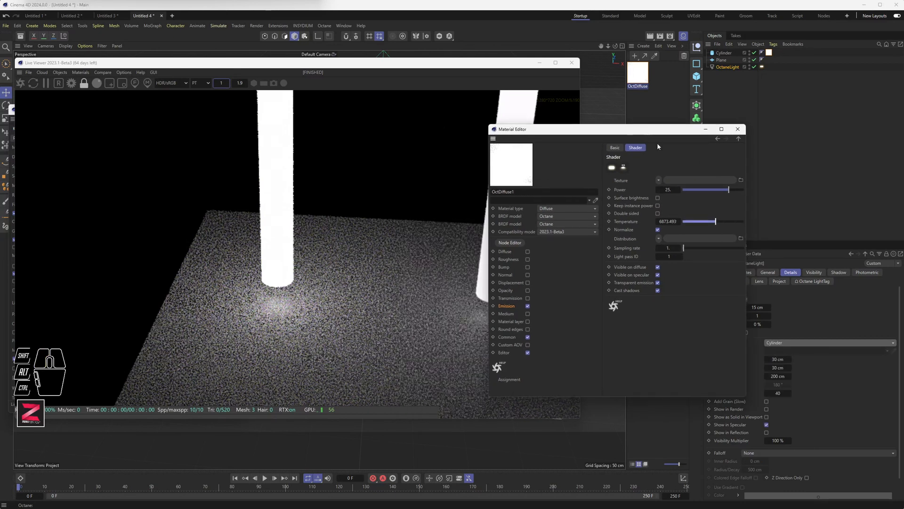
{"action": "left_click", "coordinate": [737, 129]}
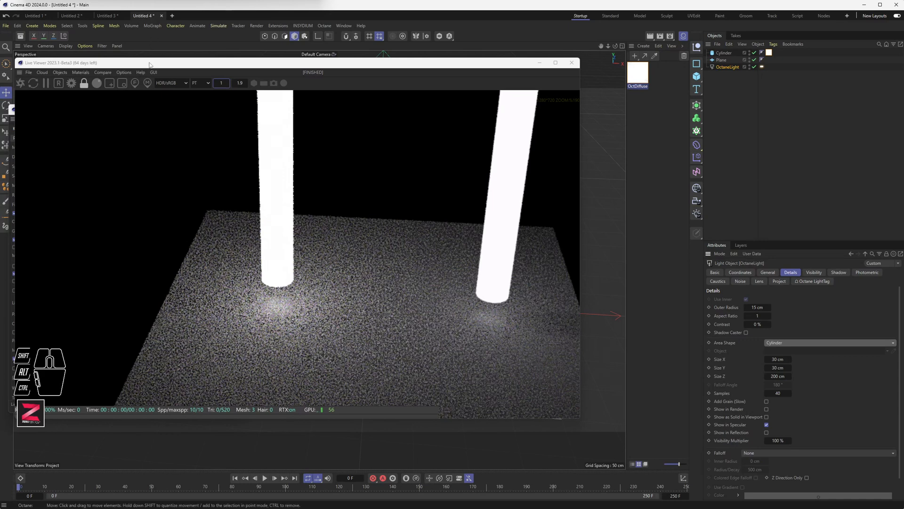
- Compare the area light with the emissive cylinder in the Live Viewer, and close the viewer
{"action": "left_click_drag", "start_coordinate": [230, 62], "coordinate": [315, 70]}
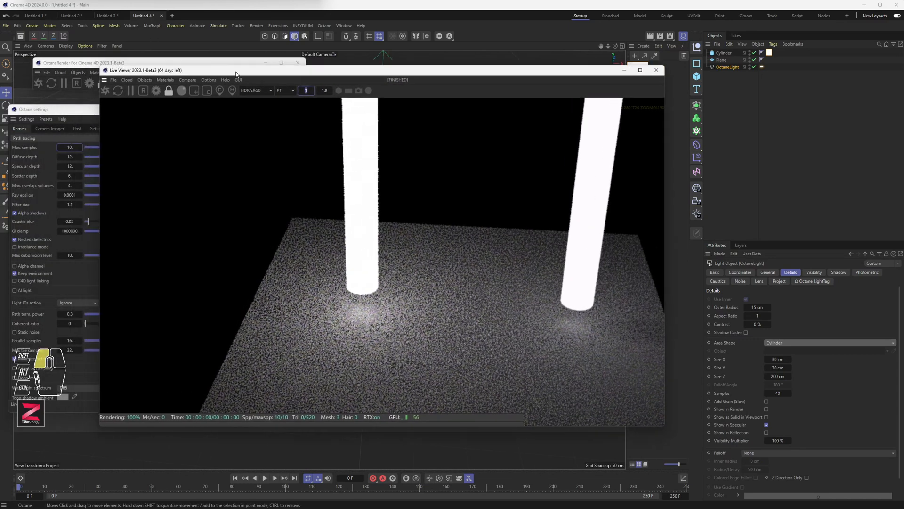
{"action": "left_click", "coordinate": [57, 148]}
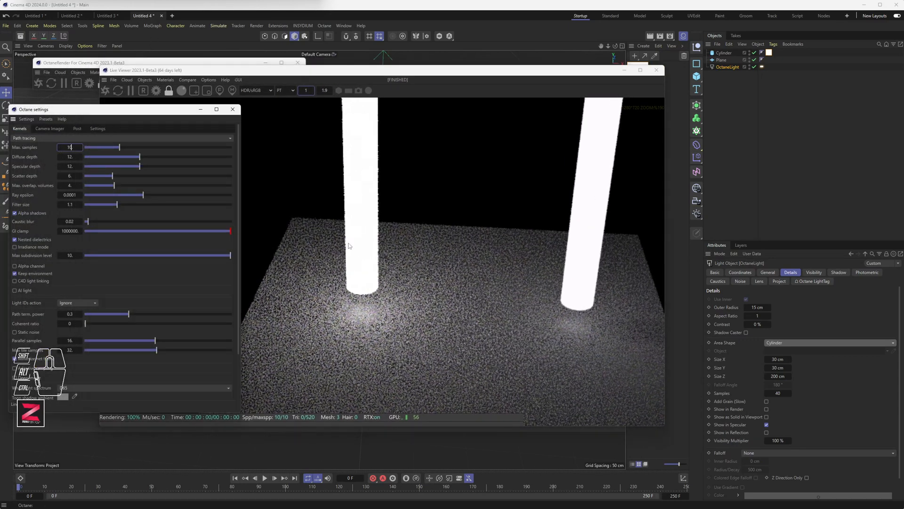
{"action": "left_click", "coordinate": [382, 238]}
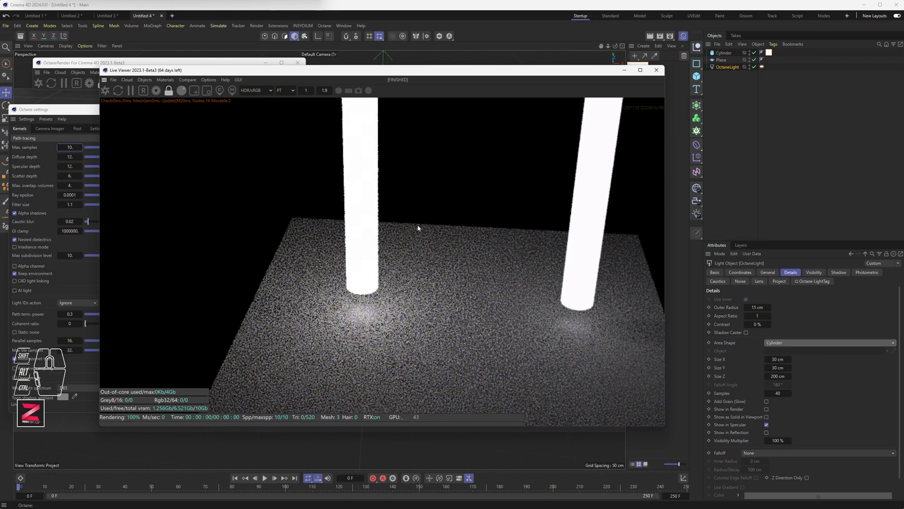
{"action": "left_click", "coordinate": [657, 70]}
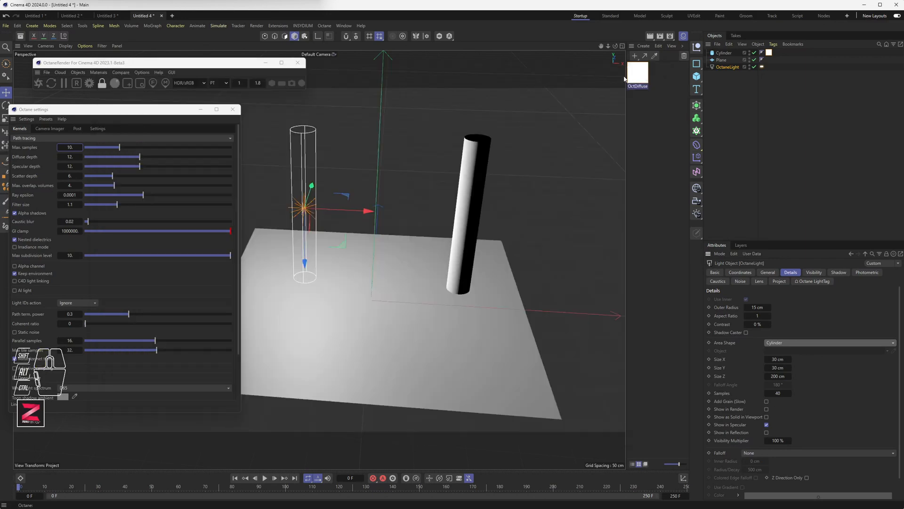
- Switch to the Untitled 3 scene and close the Octane settings window
{"action": "left_click", "coordinate": [70, 17]}
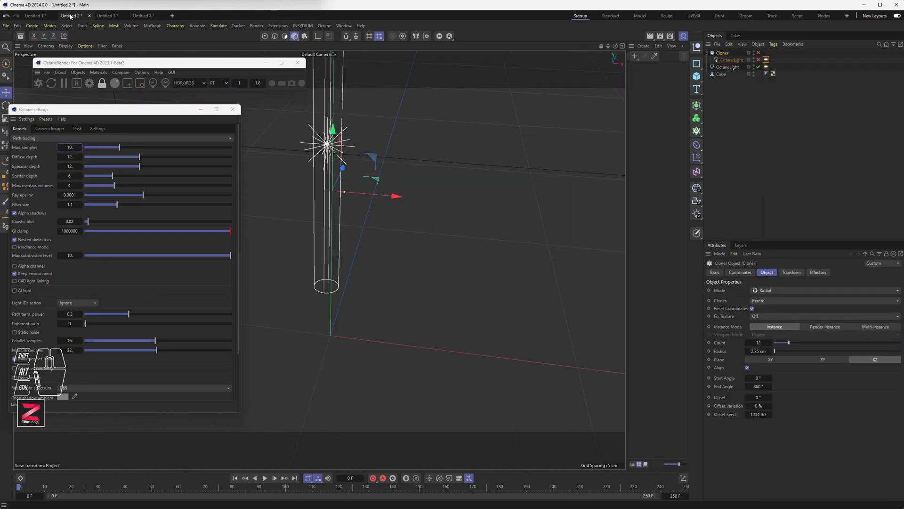
{"action": "left_click", "coordinate": [106, 16]}
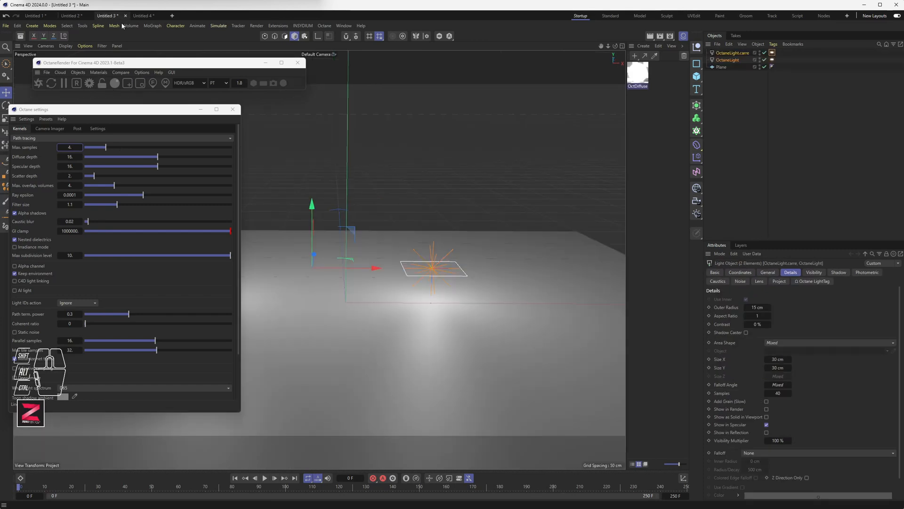
{"action": "left_click", "coordinate": [233, 109]}
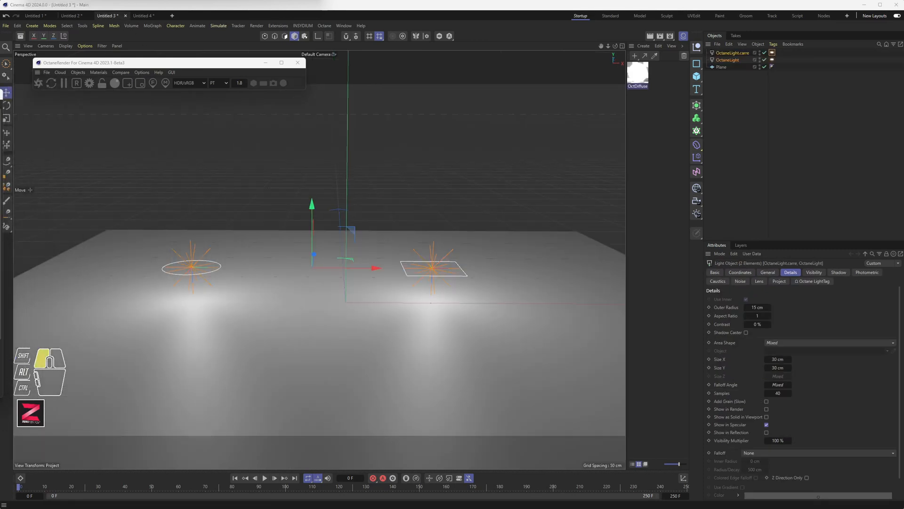
- Check the light tags of both area lights and set the OctaneLight.carre tag's light type to Default
{"action": "left_click_drag", "start_coordinate": [342, 272], "coordinate": [337, 280], "text": "alt"}
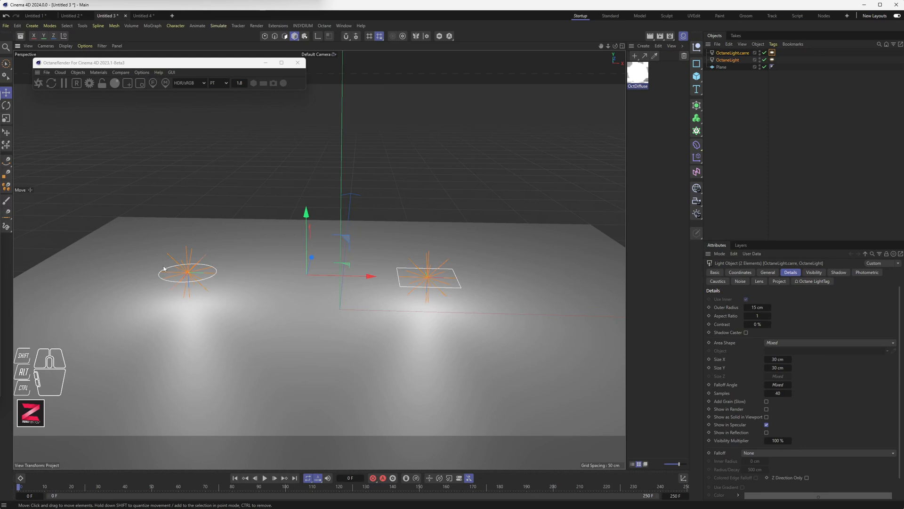
{"action": "middle_click_drag", "start_coordinate": [322, 281], "coordinate": [239, 221], "text": "alt"}
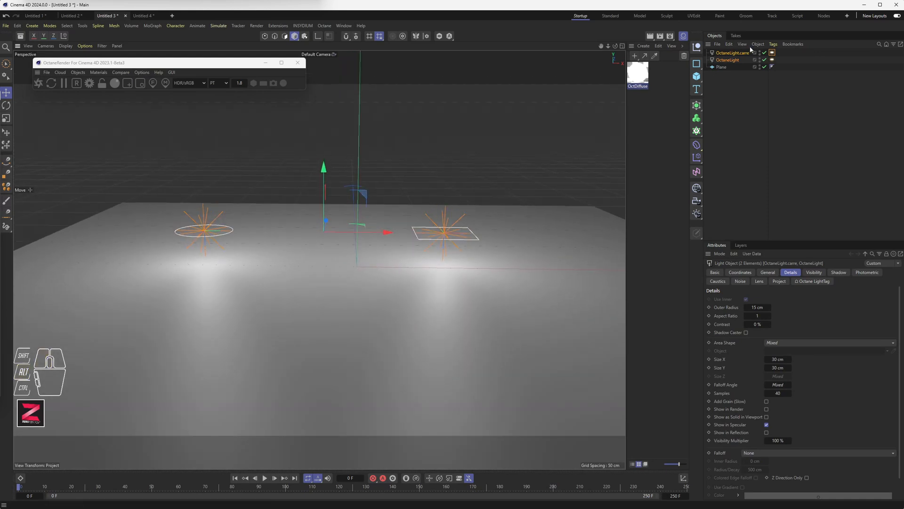
{"action": "left_click", "coordinate": [772, 59]}
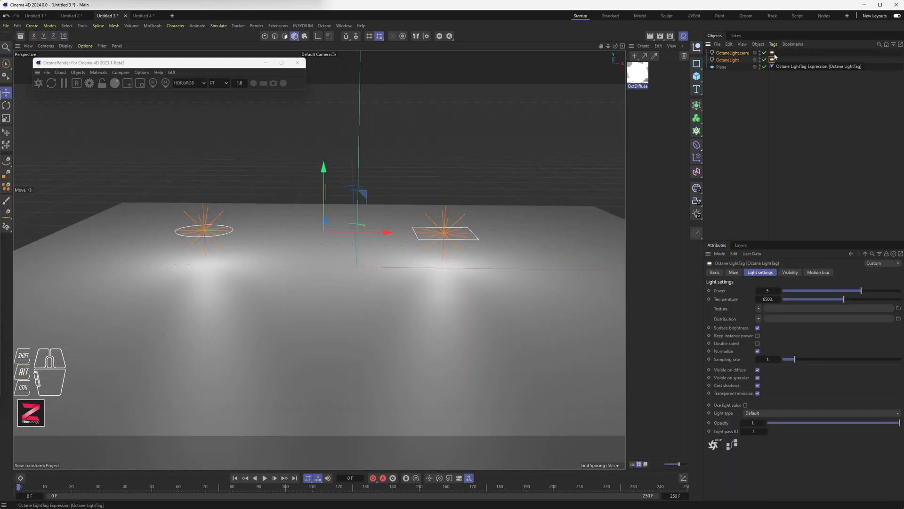
{"action": "left_click", "coordinate": [773, 53]}
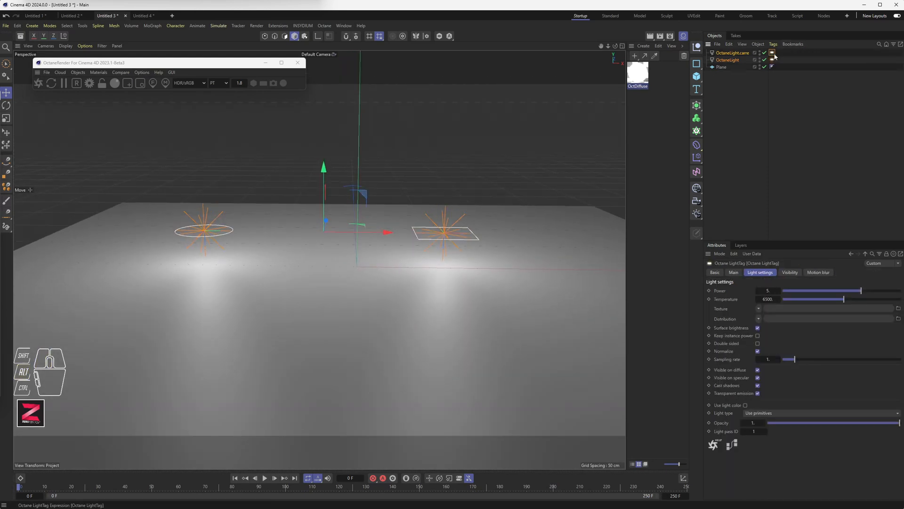
{"action": "left_click", "coordinate": [759, 414]}
{"action": "left_click", "coordinate": [749, 414]}
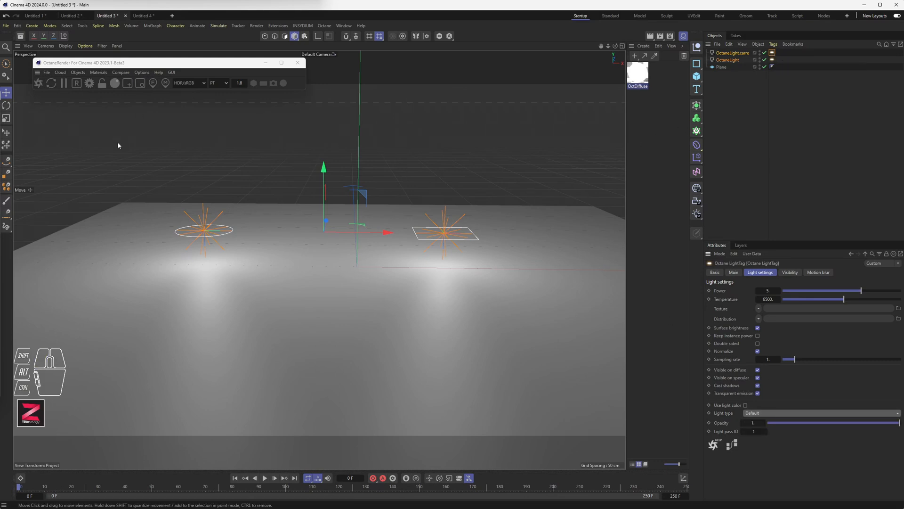
- Render the two area lights in the Live Viewer, move the Octane settings window aside and enlarge the viewer
{"action": "left_click", "coordinate": [39, 83]}
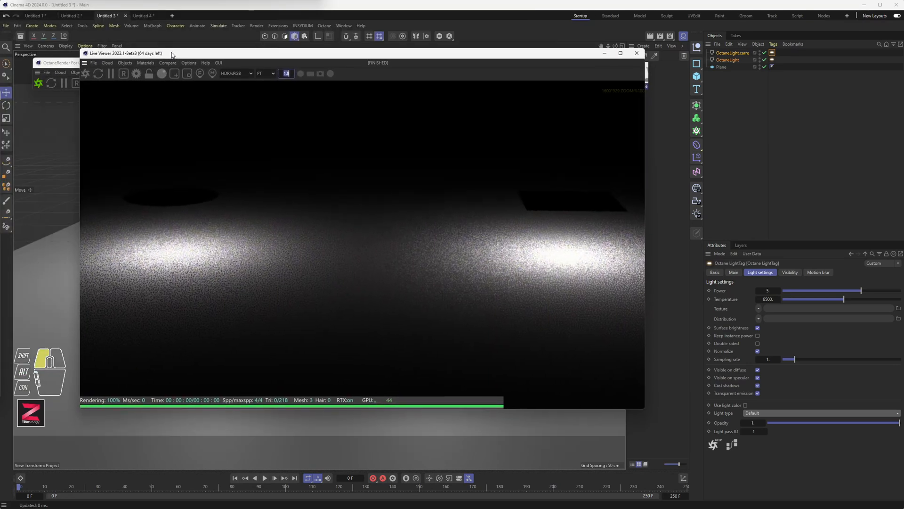
{"action": "left_click", "coordinate": [136, 70]}
{"action": "left_click_drag", "start_coordinate": [126, 100], "coordinate": [0, 87]}
{"action": "double_click", "coordinate": [94, 135]}
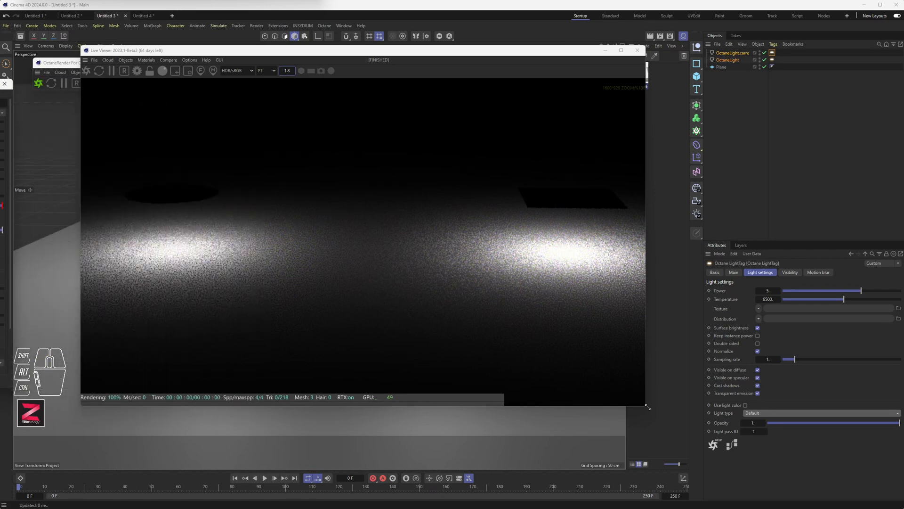
{"action": "left_click_drag", "start_coordinate": [647, 406], "coordinate": [754, 461]}
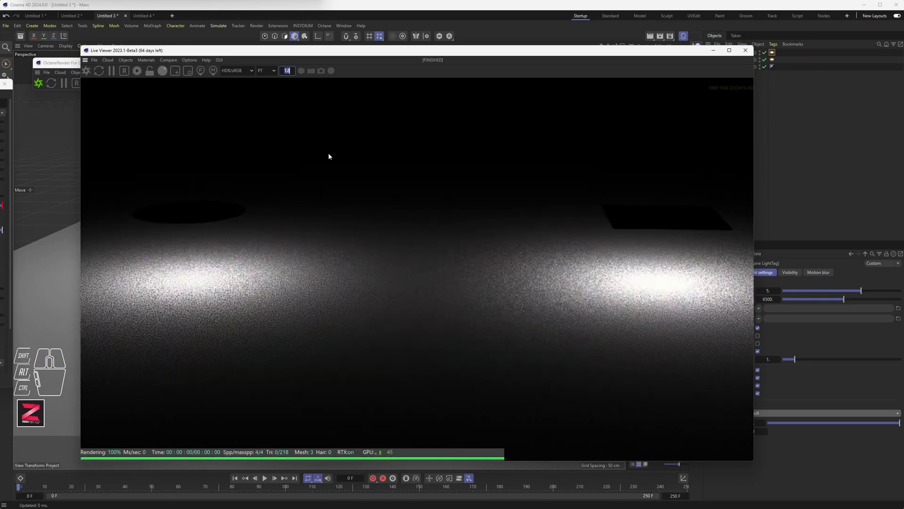
- Move the Live Viewer clear of the object list and attributes, and enlarge the render of the two lights
{"action": "left_click_drag", "start_coordinate": [367, 49], "coordinate": [307, 41]}
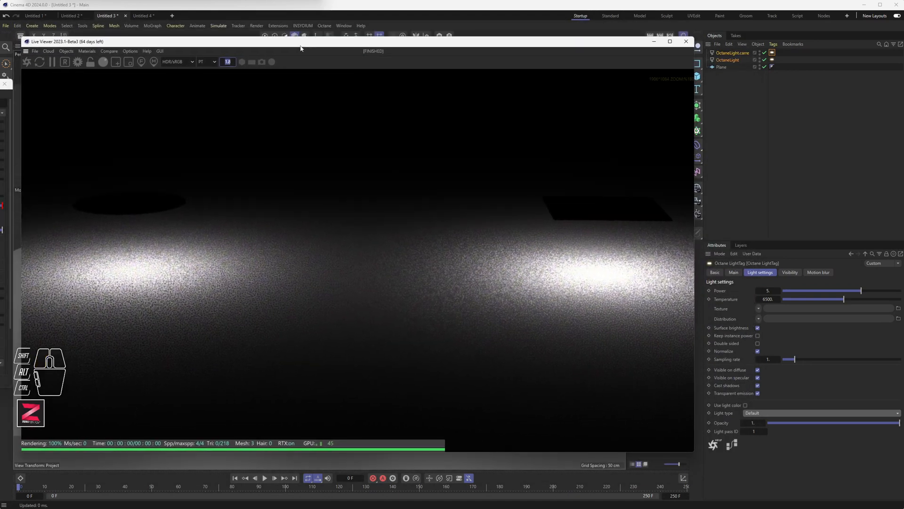
{"action": "left_click", "coordinate": [110, 62]}
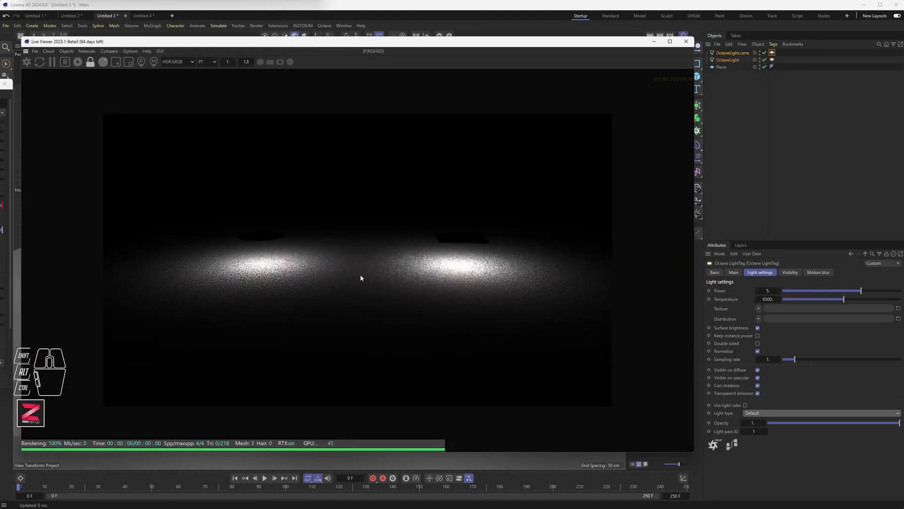
{"action": "scroll", "coordinate": [361, 278], "scroll_direction": "up", "scroll_amount": 5}
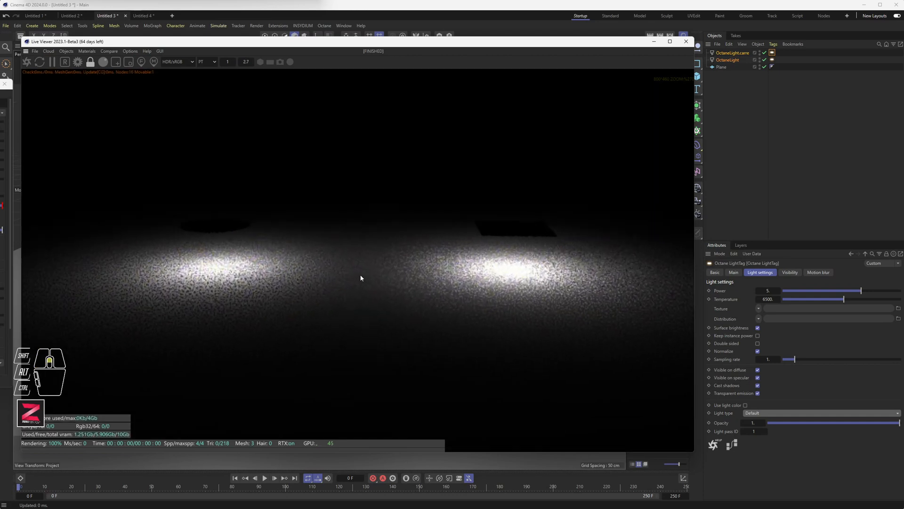
{"action": "scroll", "coordinate": [362, 278], "scroll_direction": "up", "scroll_amount": 1}
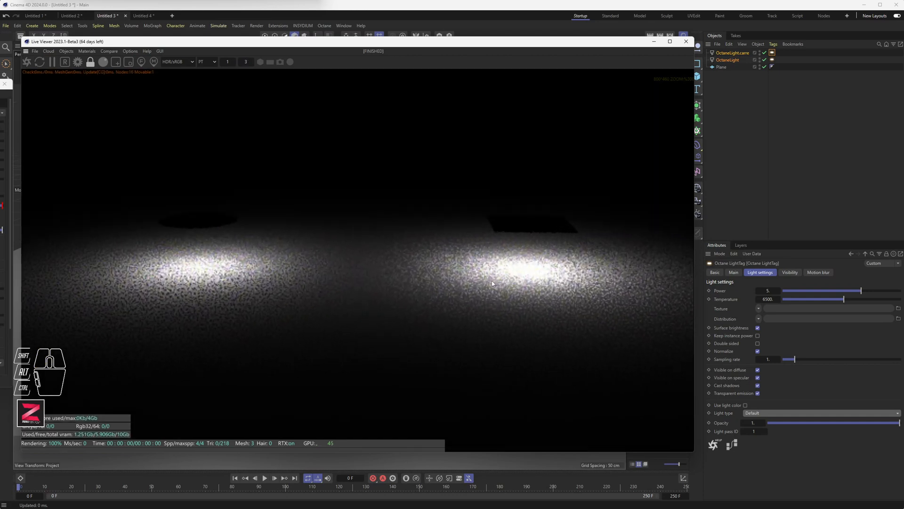
- Set the OctaneLight.carre tag's light type to Use primitives
{"action": "left_click", "coordinate": [737, 53]}
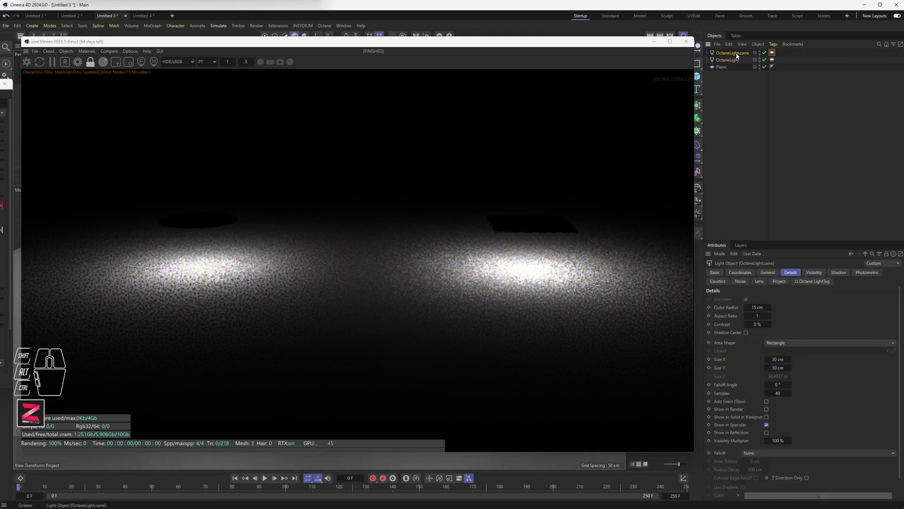
{"action": "left_click", "coordinate": [772, 53]}
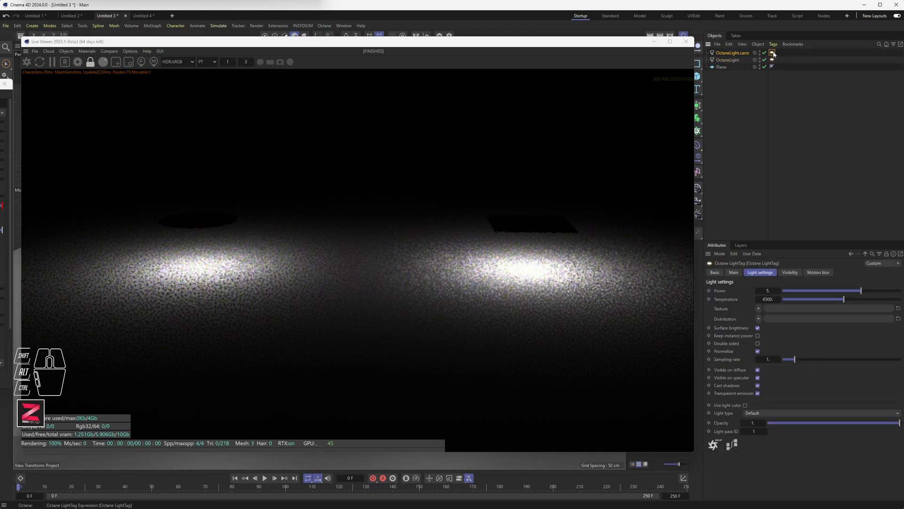
{"action": "left_click", "coordinate": [759, 413]}
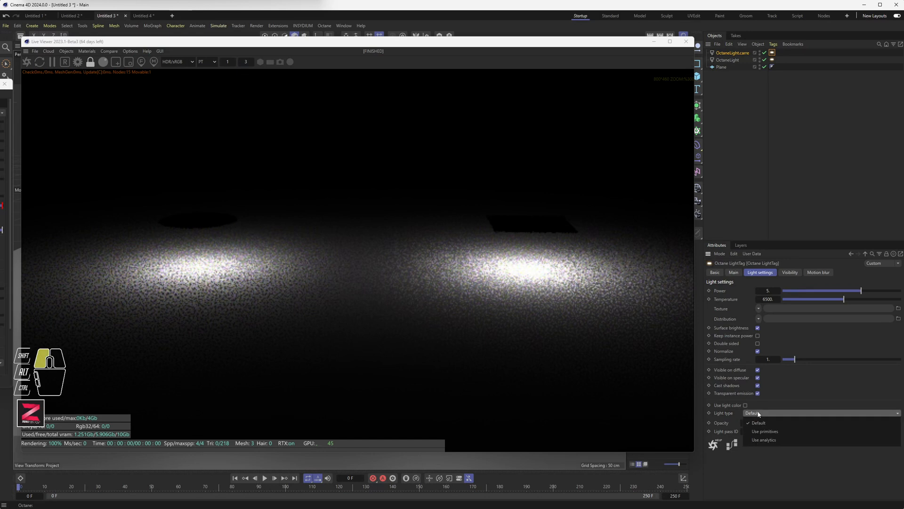
{"action": "left_click", "coordinate": [743, 414]}
{"action": "left_click", "coordinate": [742, 415]}
{"action": "left_click", "coordinate": [779, 432]}
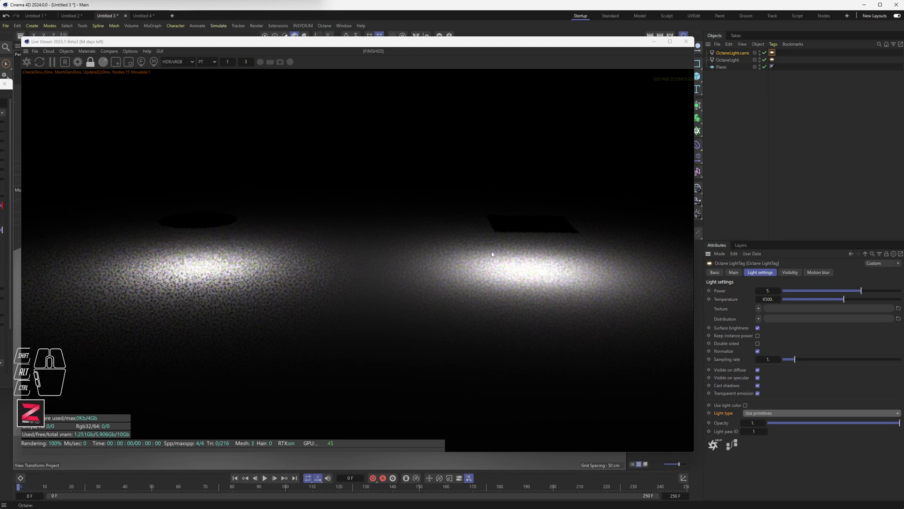
- Store the current render buffer for comparison and set the OctaneLight.carre tag's light type back to Default
{"action": "left_click", "coordinate": [109, 51]}
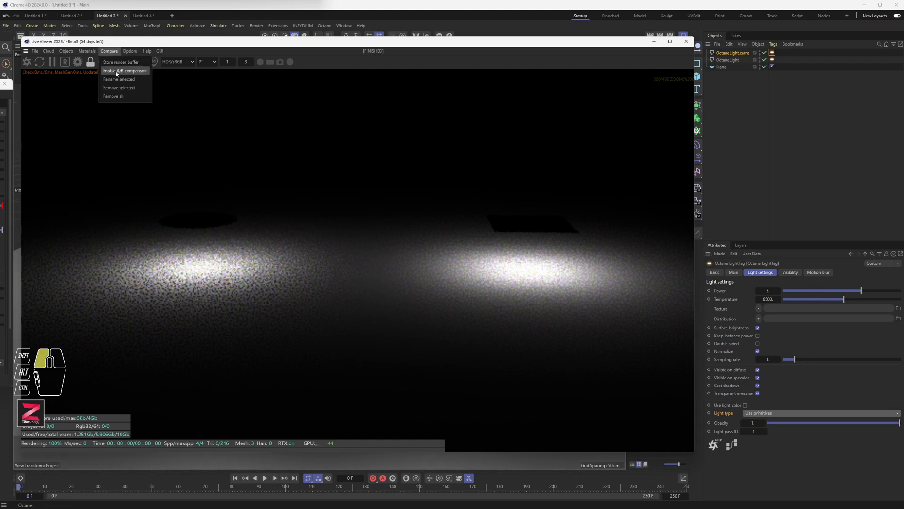
{"action": "left_click", "coordinate": [121, 62]}
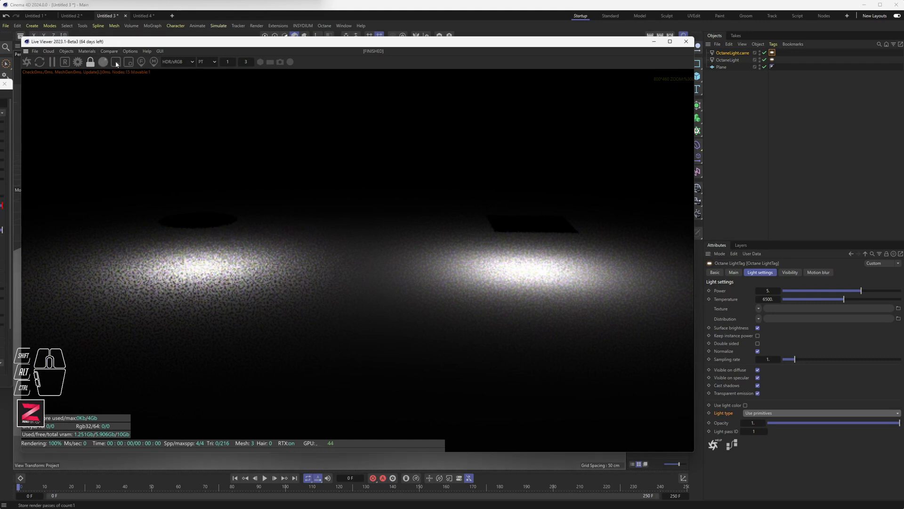
{"action": "left_click", "coordinate": [766, 413]}
{"action": "left_click_drag", "start_coordinate": [768, 420], "coordinate": [769, 422]}
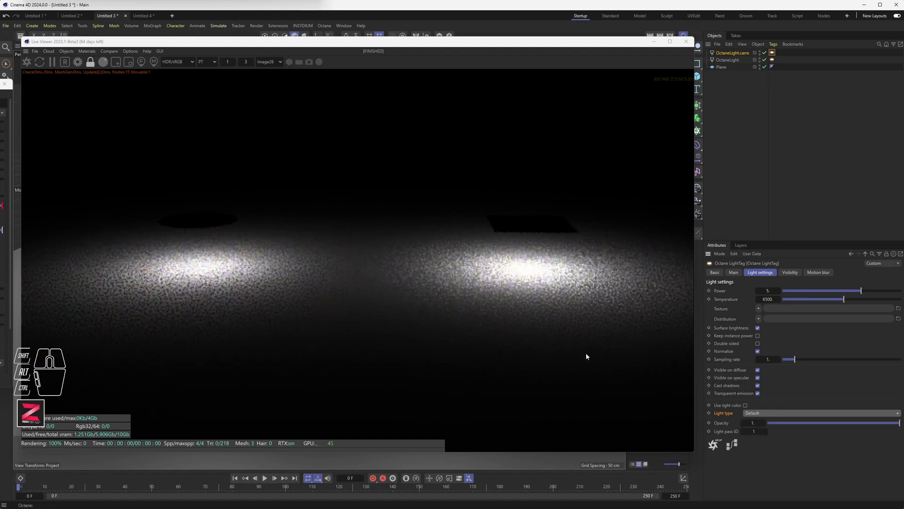
- Enable the A/B comparison in the Live Viewer and try to shift its divider across the zoomed-out render
{"action": "scroll", "coordinate": [354, 332], "scroll_direction": "down", "scroll_amount": 1}
{"action": "left_click", "coordinate": [357, 286]}
{"action": "scroll", "coordinate": [357, 286], "scroll_direction": "down", "scroll_amount": 9}
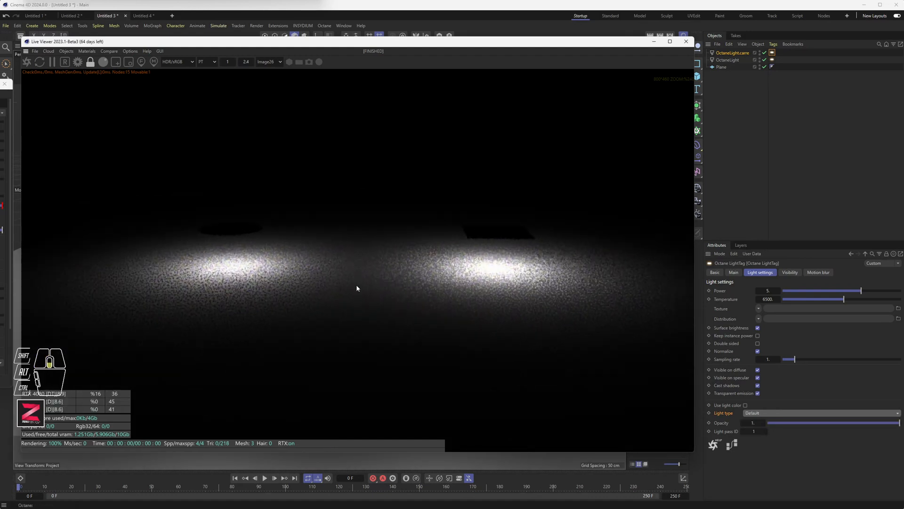
{"action": "scroll", "coordinate": [461, 288], "scroll_direction": "down", "scroll_amount": 3}
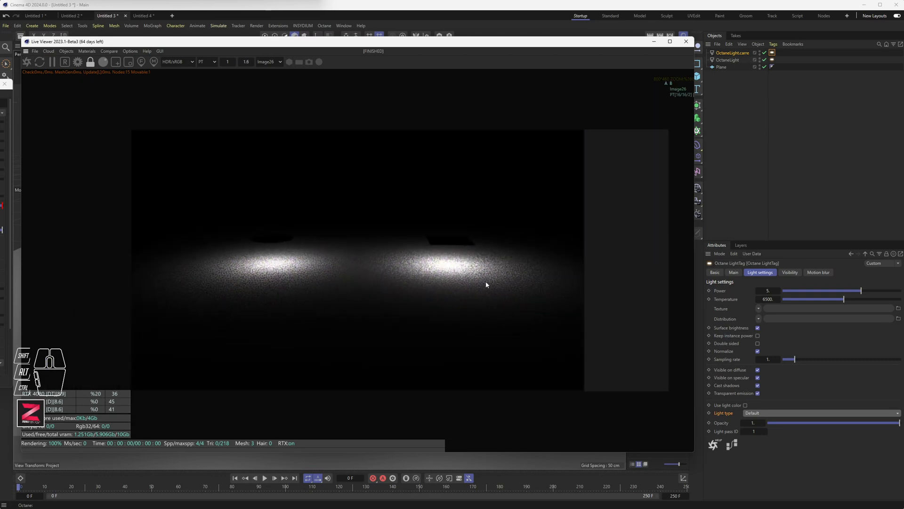
{"action": "left_click", "coordinate": [585, 268]}
{"action": "left_click_drag", "start_coordinate": [585, 268], "coordinate": [573, 269]}
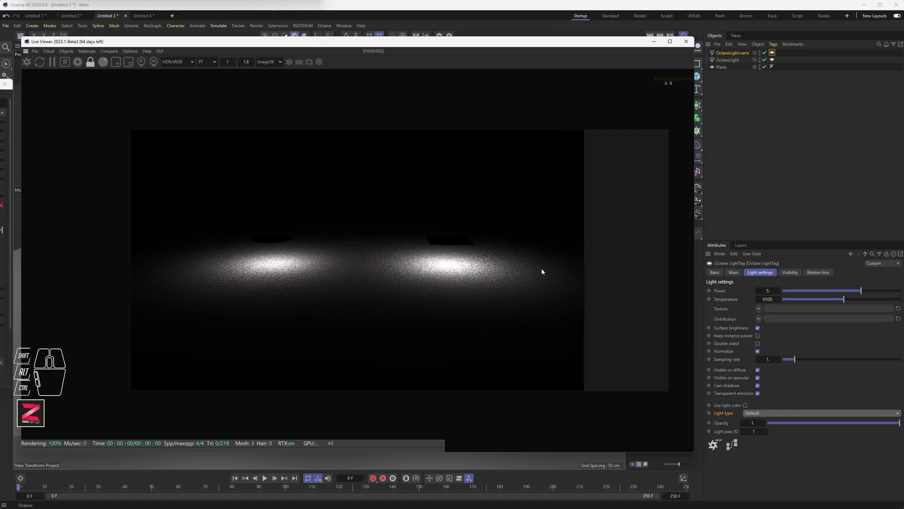
- Store the render with the Default light type in the compare buffer and restart the A/B comparison
{"action": "left_click", "coordinate": [109, 50]}
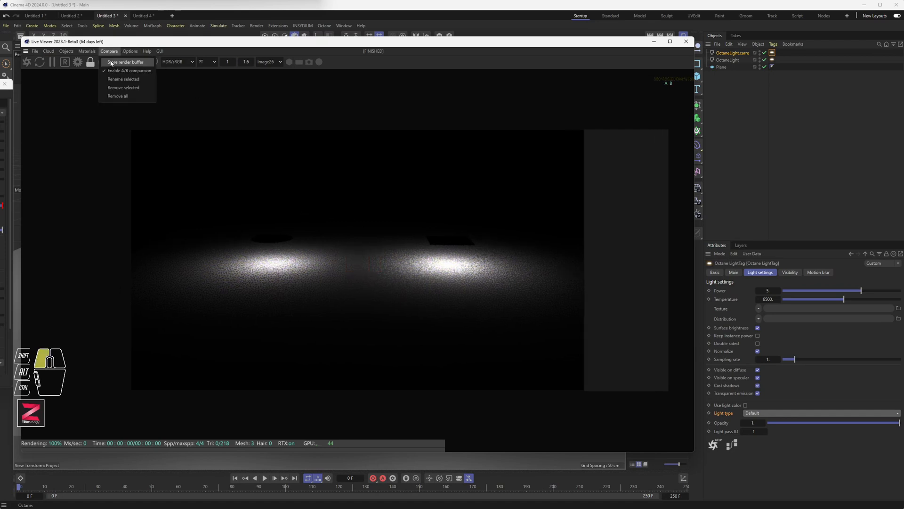
{"action": "left_click", "coordinate": [112, 62]}
{"action": "left_click", "coordinate": [110, 52]}
{"action": "left_click", "coordinate": [118, 70]}
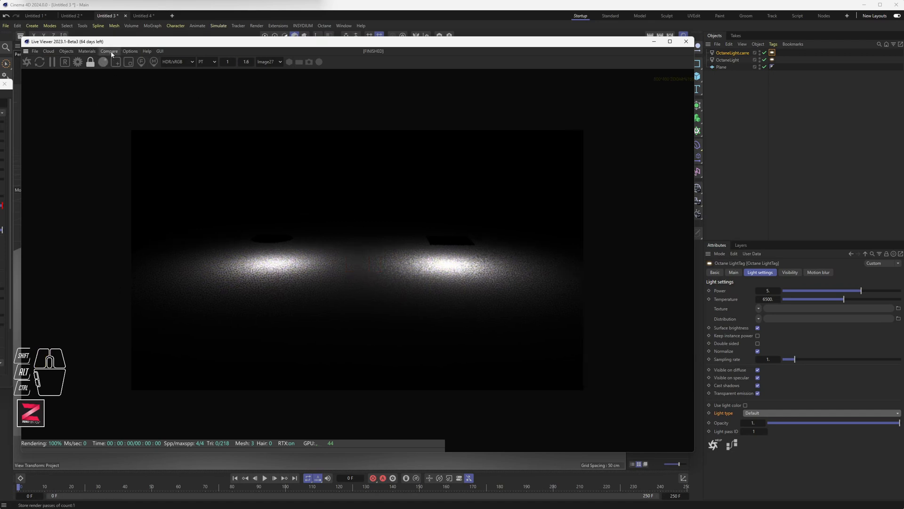
{"action": "left_click", "coordinate": [110, 51]}
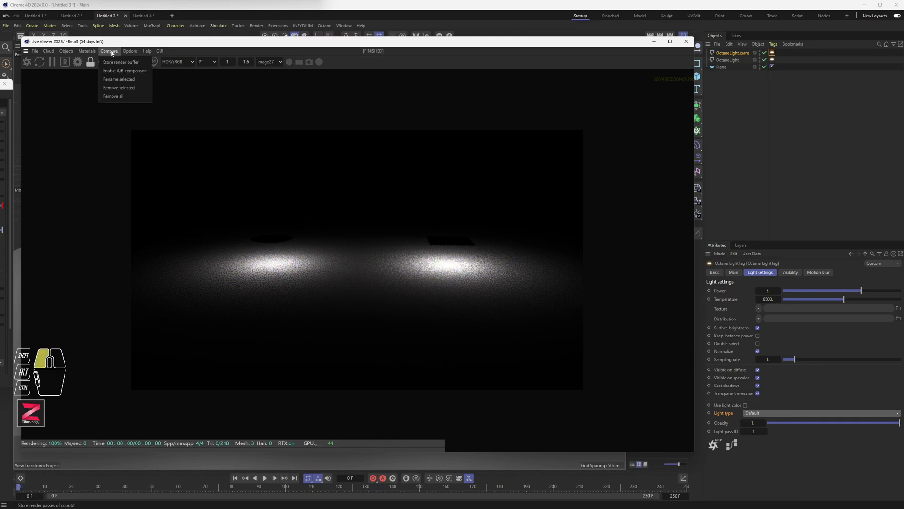
{"action": "left_click", "coordinate": [118, 62]}
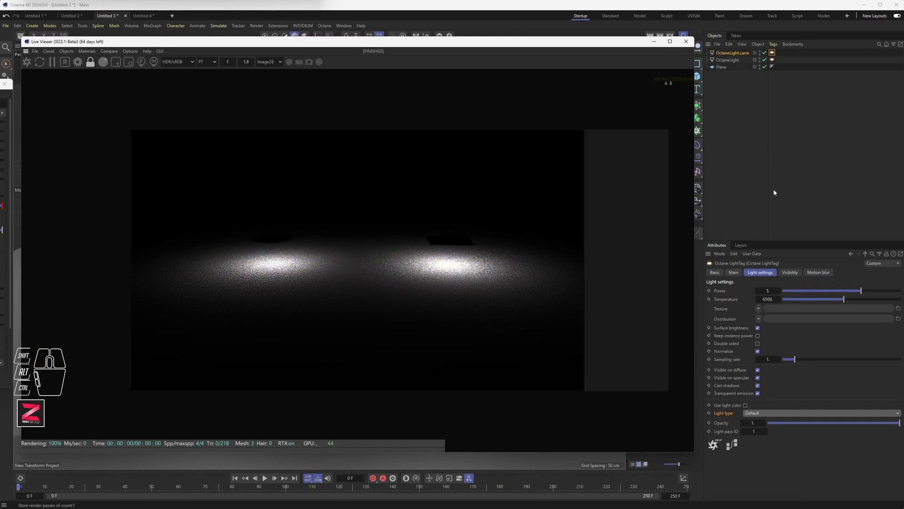
- Extend the A/B comparison region across the render so its divider sits between the disc and rectangle lights
{"action": "left_click_drag", "start_coordinate": [583, 255], "coordinate": [618, 249]}
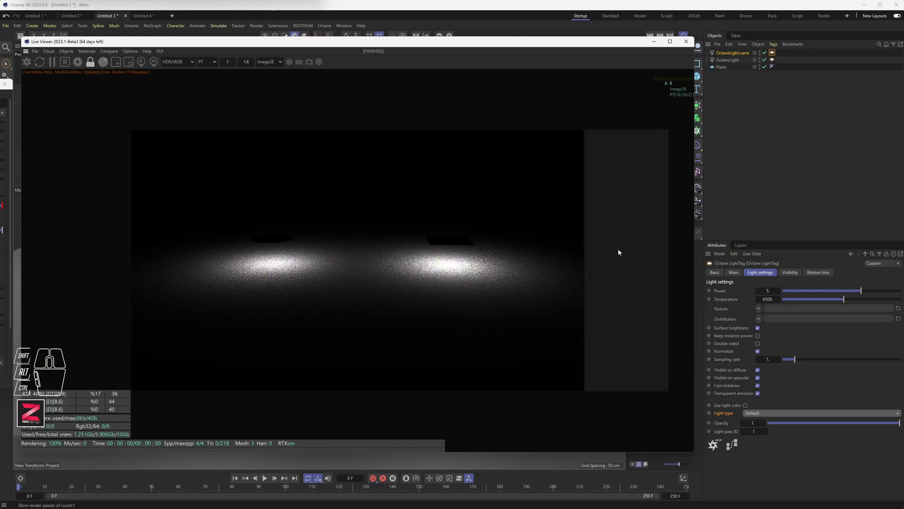
{"action": "left_click", "coordinate": [666, 129]}
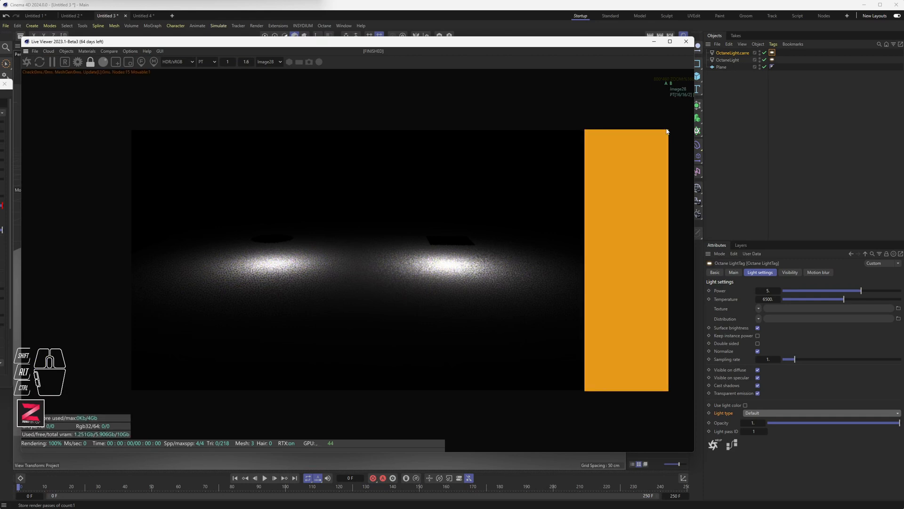
{"action": "left_click", "coordinate": [666, 128]}
{"action": "left_click_drag", "start_coordinate": [666, 128], "coordinate": [371, 165]}
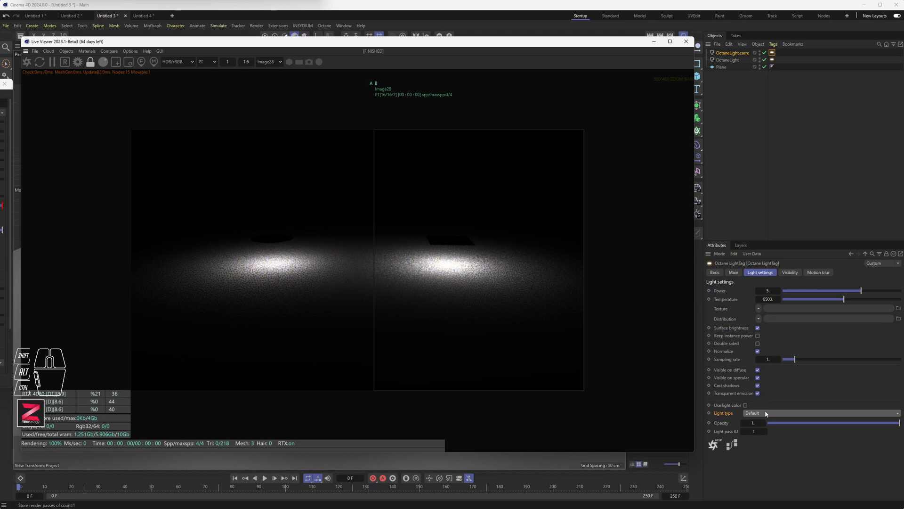
- Set the OctaneLight.carre tag's light type to Use primitives and sweep the A/B divider across both lights
{"action": "left_click_drag", "start_coordinate": [765, 413], "coordinate": [770, 432]}
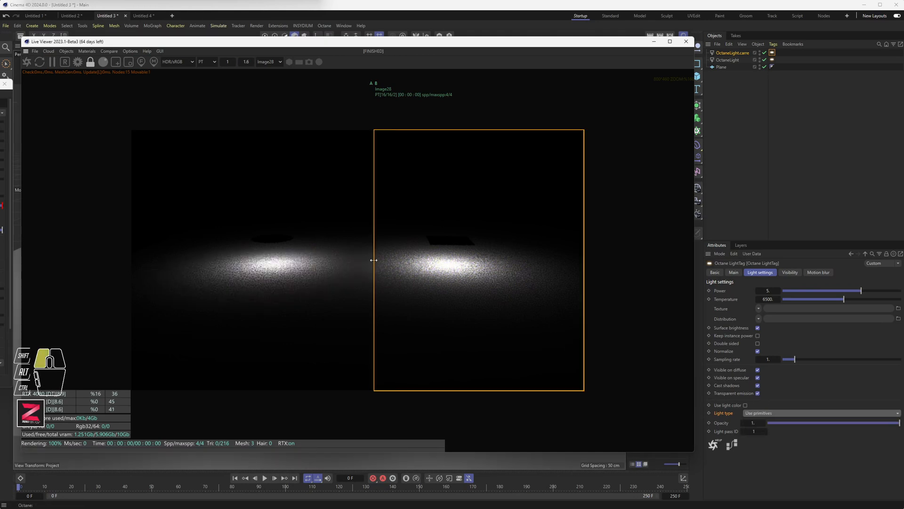
{"action": "left_click_drag", "start_coordinate": [375, 262], "coordinate": [140, 259]}
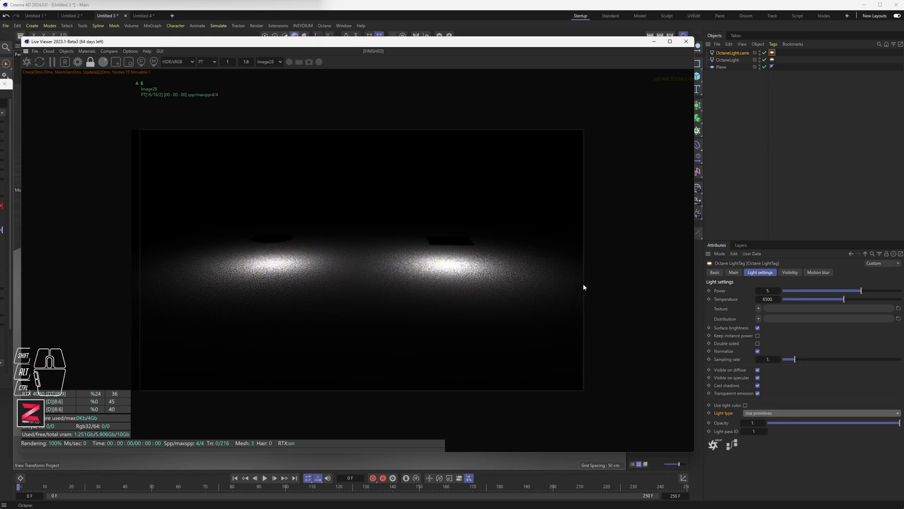
{"action": "left_click_drag", "start_coordinate": [584, 284], "coordinate": [576, 284]}
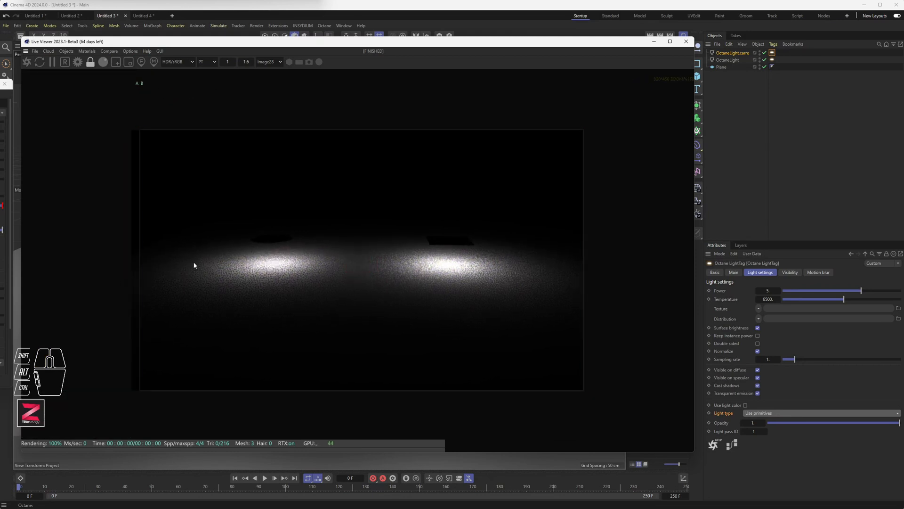
{"action": "left_click_drag", "start_coordinate": [144, 278], "coordinate": [132, 279]}
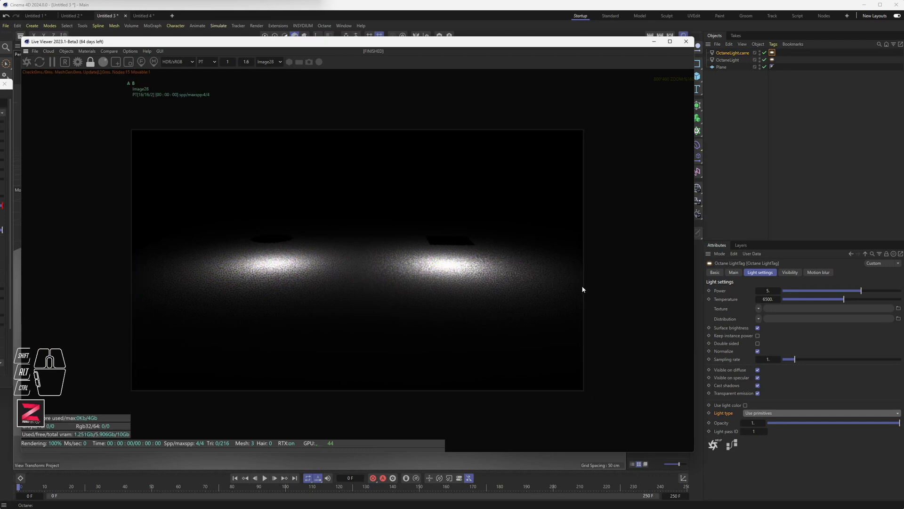
{"action": "left_click_drag", "start_coordinate": [583, 285], "coordinate": [536, 285]}
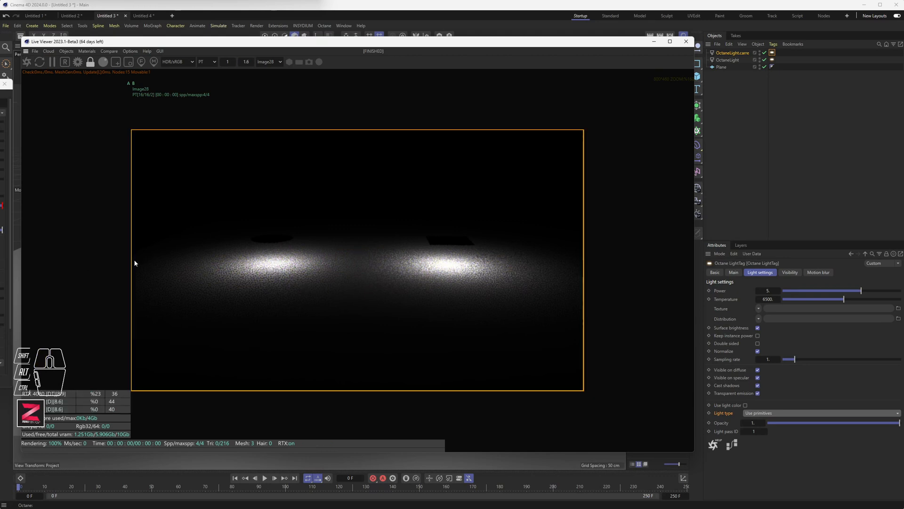
{"action": "left_click_drag", "start_coordinate": [134, 260], "coordinate": [222, 259]}
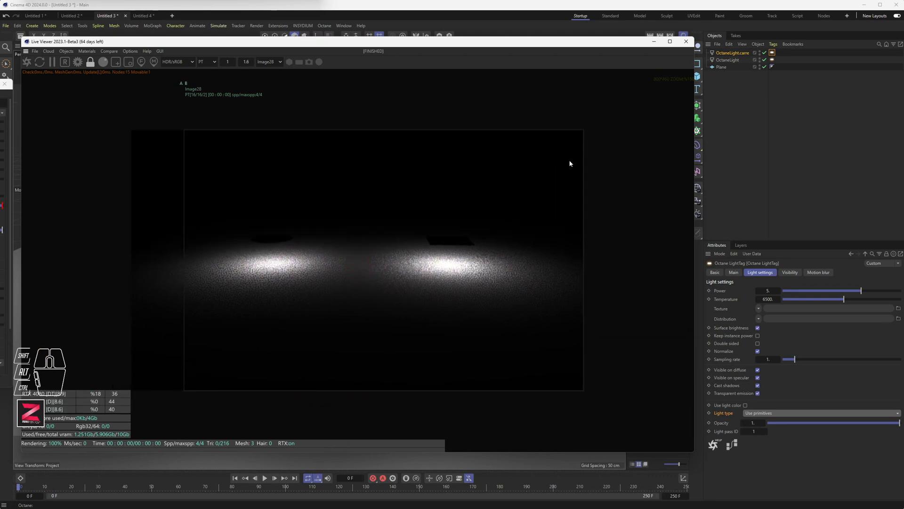
- Compare the rectangle light's noise in the stored and live renders, leaving the divider between the two lights
{"action": "scroll", "coordinate": [412, 340], "scroll_direction": "up", "scroll_amount": 5}
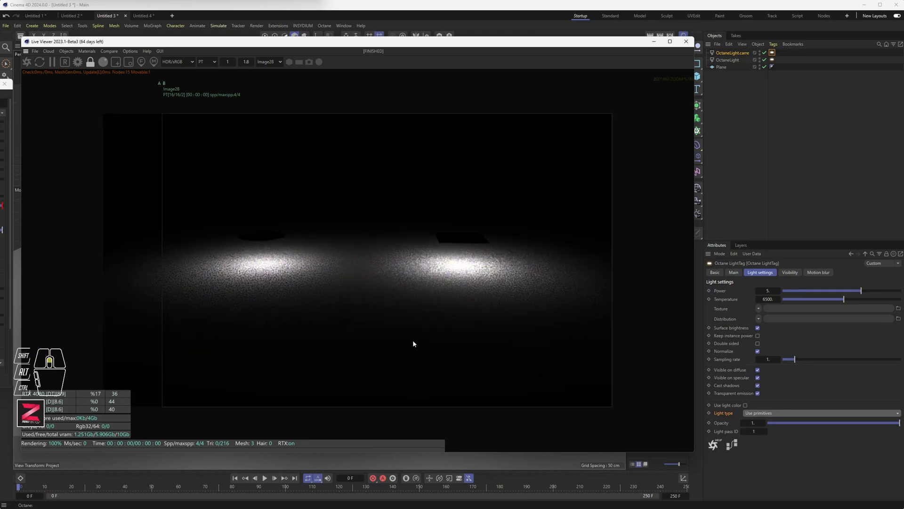
{"action": "scroll", "coordinate": [346, 300], "scroll_direction": "up", "scroll_amount": 1}
{"action": "left_click_drag", "start_coordinate": [118, 246], "coordinate": [359, 240]}
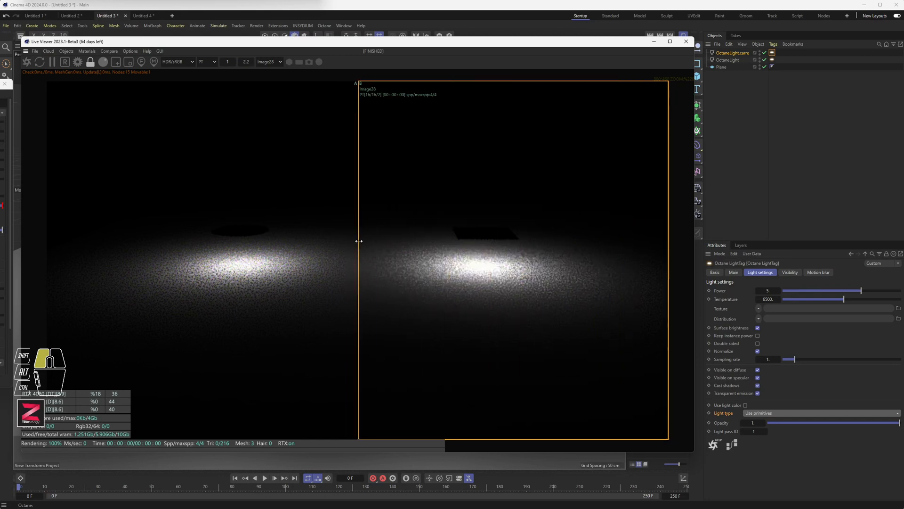
{"action": "left_click_drag", "start_coordinate": [447, 240], "coordinate": [377, 242]}
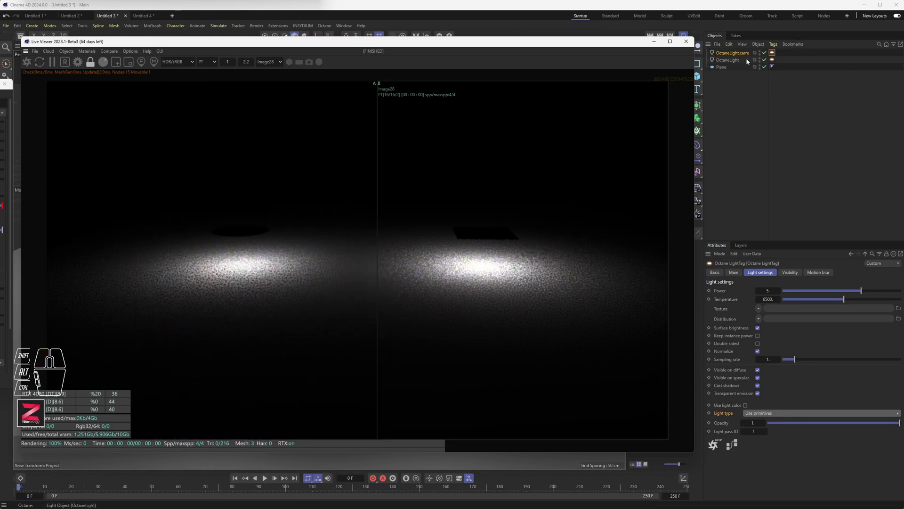
- Set the disc OctaneLight tag's light type to Use primitives
{"action": "left_click", "coordinate": [772, 59]}
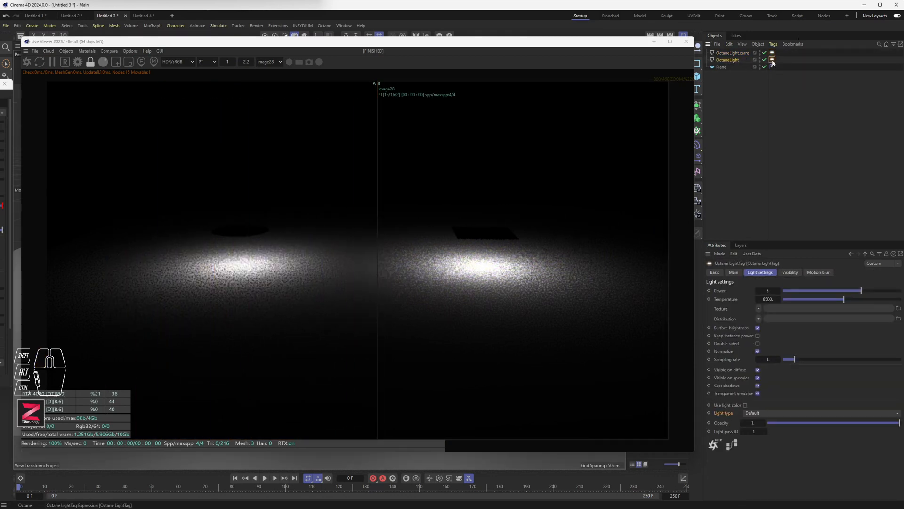
{"action": "left_click", "coordinate": [774, 413]}
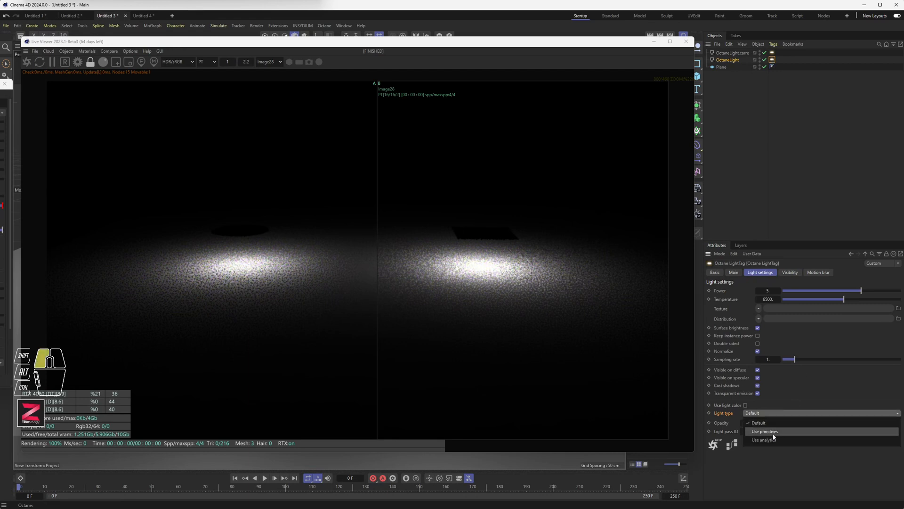
{"action": "left_click", "coordinate": [758, 437]}
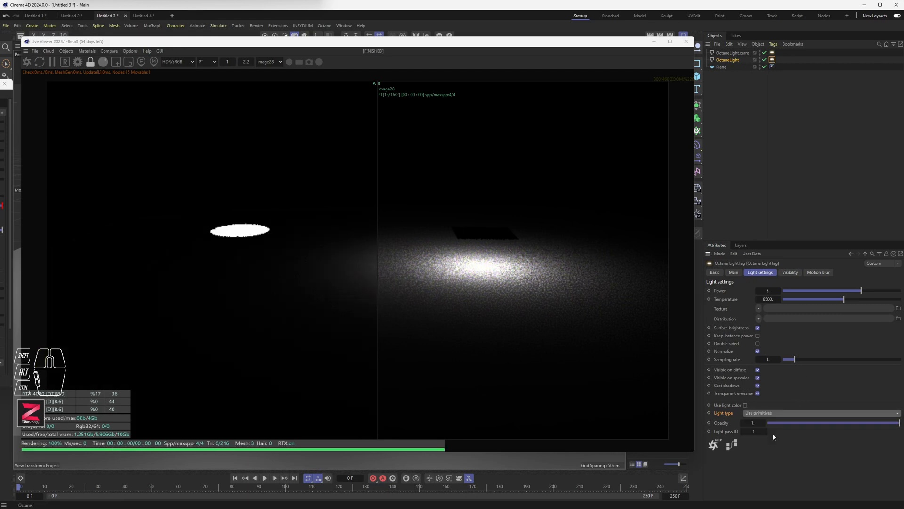
- Turn off the A/B comparison and check both lights up close in the Live Viewer render
{"action": "left_click", "coordinate": [109, 51]}
{"action": "mouse_move", "coordinate": [86, 51]}
{"action": "mouse_move", "coordinate": [102, 92]}
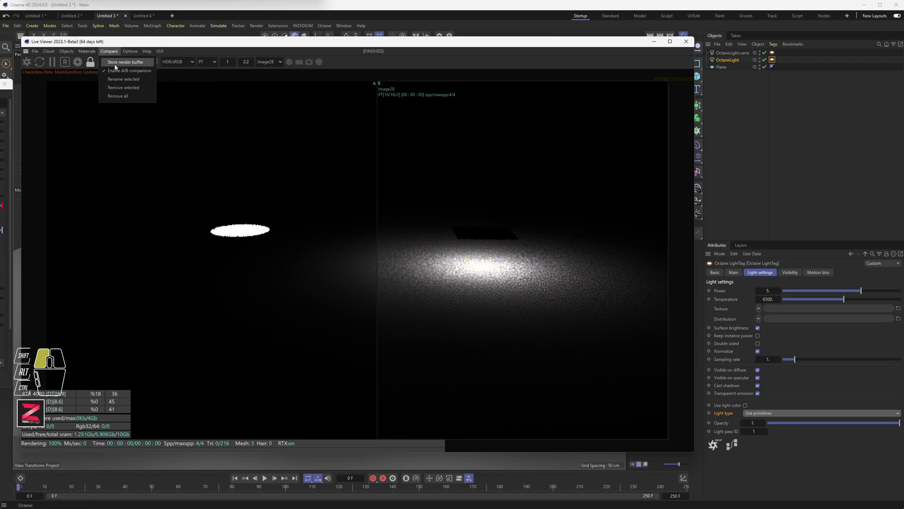
{"action": "left_click", "coordinate": [114, 62]}
{"action": "left_click", "coordinate": [112, 51]}
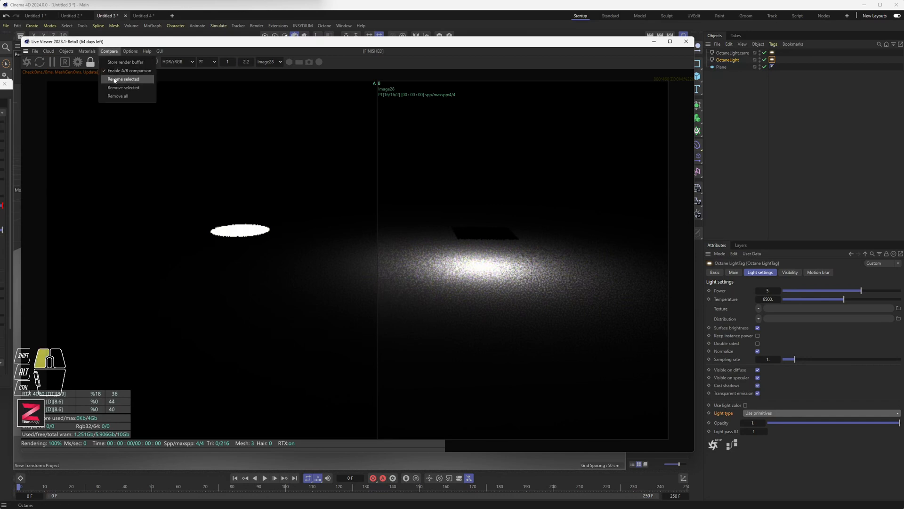
{"action": "left_click", "coordinate": [114, 72]}
{"action": "scroll", "coordinate": [269, 226], "scroll_direction": "down", "scroll_amount": 3}
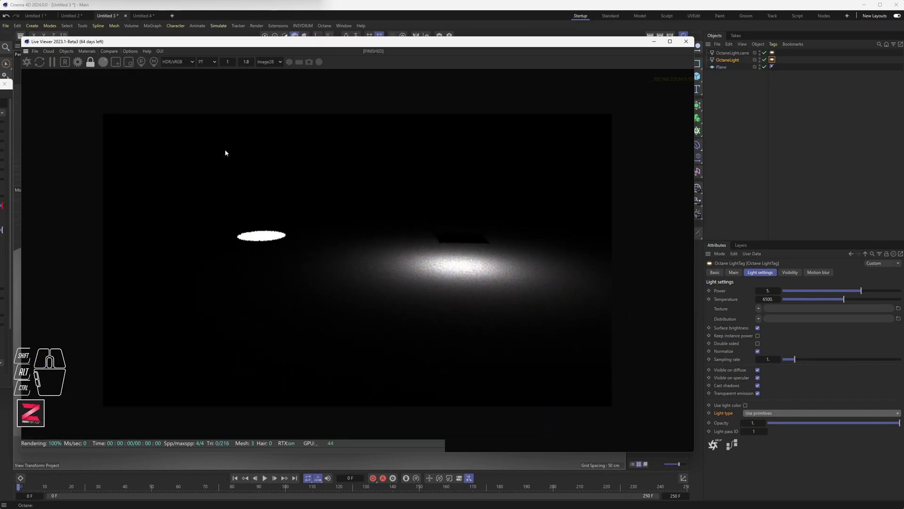
{"action": "scroll", "coordinate": [282, 196], "scroll_direction": "up", "scroll_amount": 2}
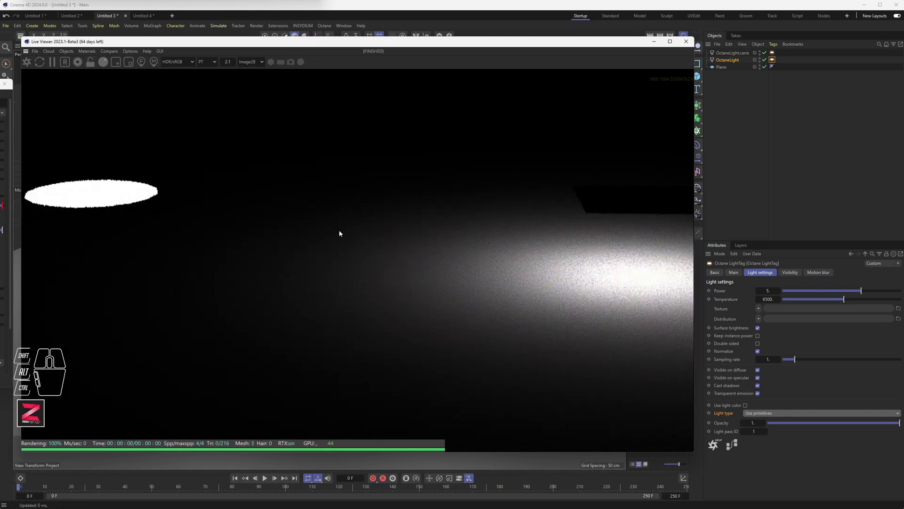
{"action": "left_click", "coordinate": [339, 233]}
- Uncover the disc light in the viewport and flip it over so that it illuminates the floor plane
{"action": "left_click_drag", "start_coordinate": [408, 46], "coordinate": [635, 46]}
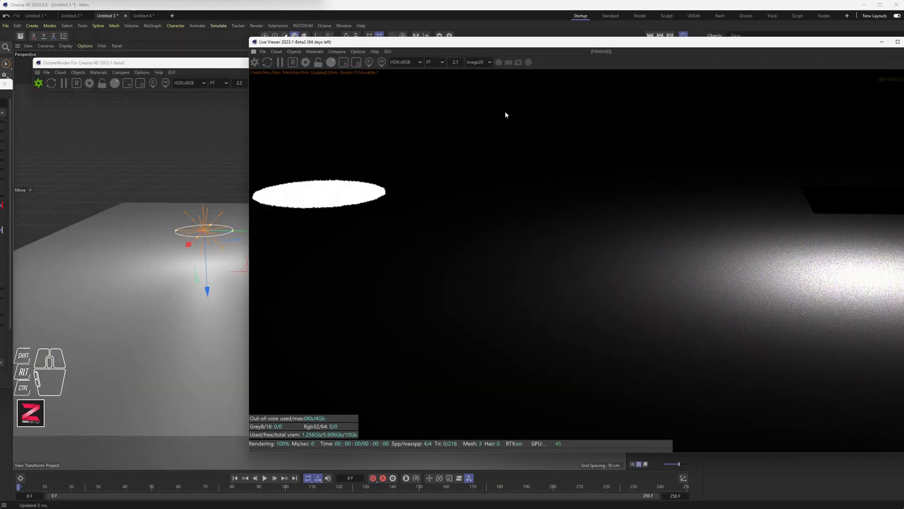
{"action": "scroll", "coordinate": [518, 232], "scroll_direction": "down", "scroll_amount": 7}
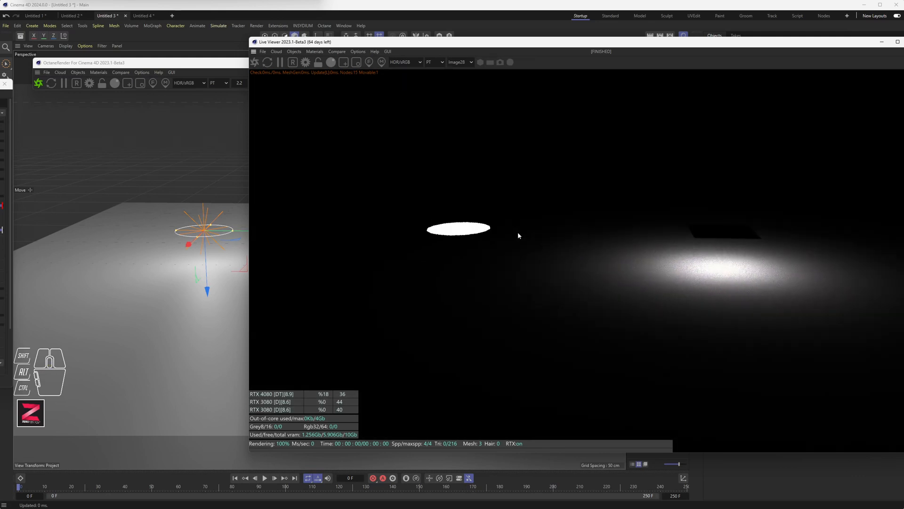
{"action": "left_click", "coordinate": [194, 227]}
{"action": "key", "text": "r"}
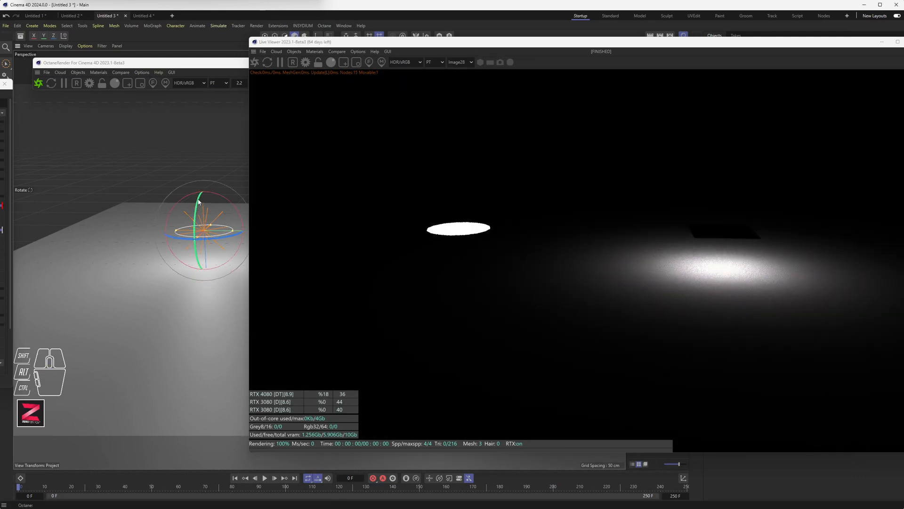
{"action": "left_click_drag", "start_coordinate": [199, 202], "coordinate": [218, 293], "text": "shift"}
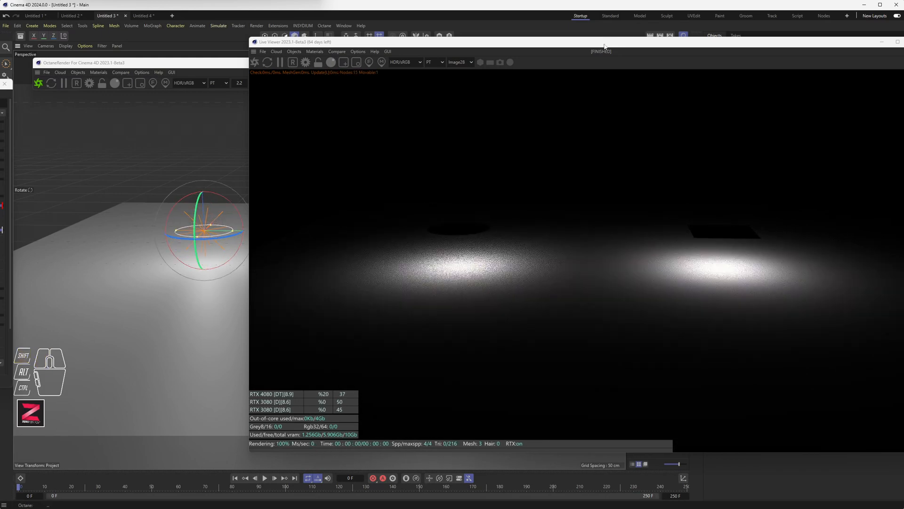
- Move the disc and rectangle lights closer together and frame both in a tighter viewport view
{"action": "left_click_drag", "start_coordinate": [604, 46], "coordinate": [843, 69]}
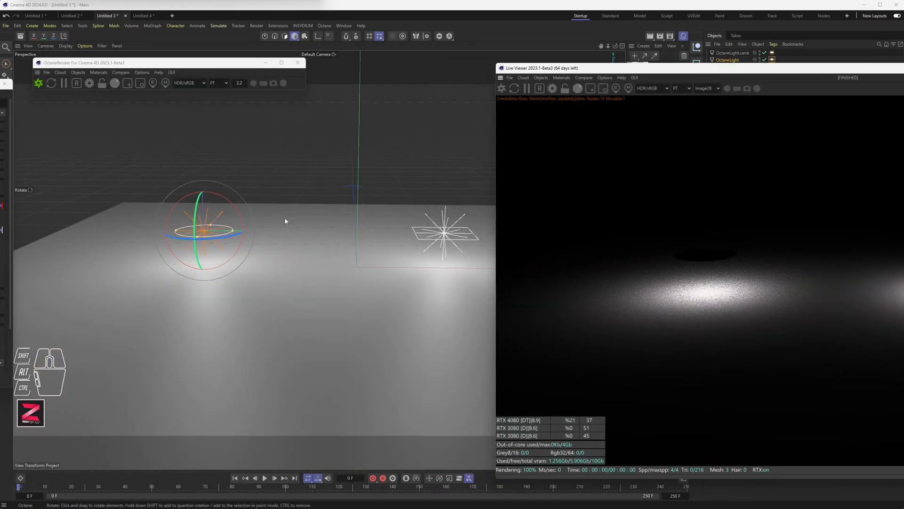
{"action": "key", "text": "e"}
{"action": "left_click_drag", "start_coordinate": [223, 236], "coordinate": [287, 235]}
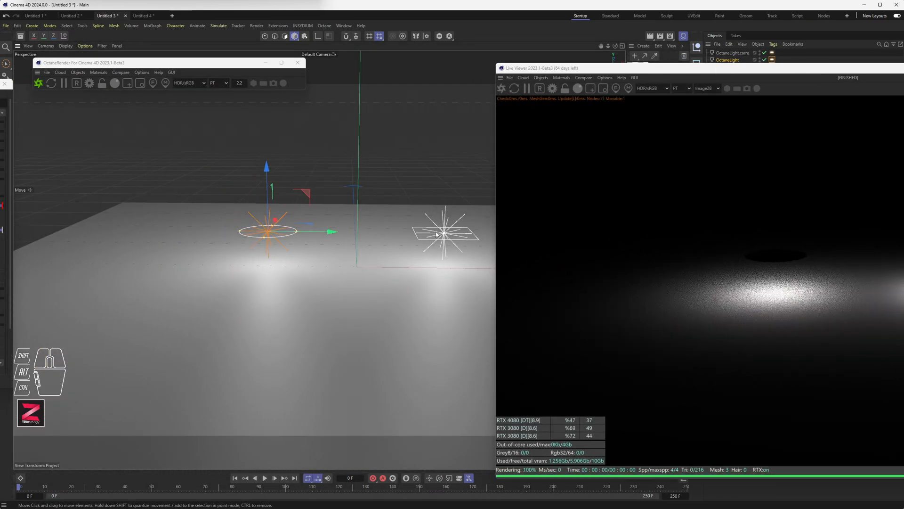
{"action": "left_click", "coordinate": [463, 235]}
{"action": "left_click", "coordinate": [453, 235]}
{"action": "left_click_drag", "start_coordinate": [451, 235], "coordinate": [415, 236]}
{"action": "scroll", "coordinate": [284, 259], "scroll_direction": "up", "scroll_amount": 3}
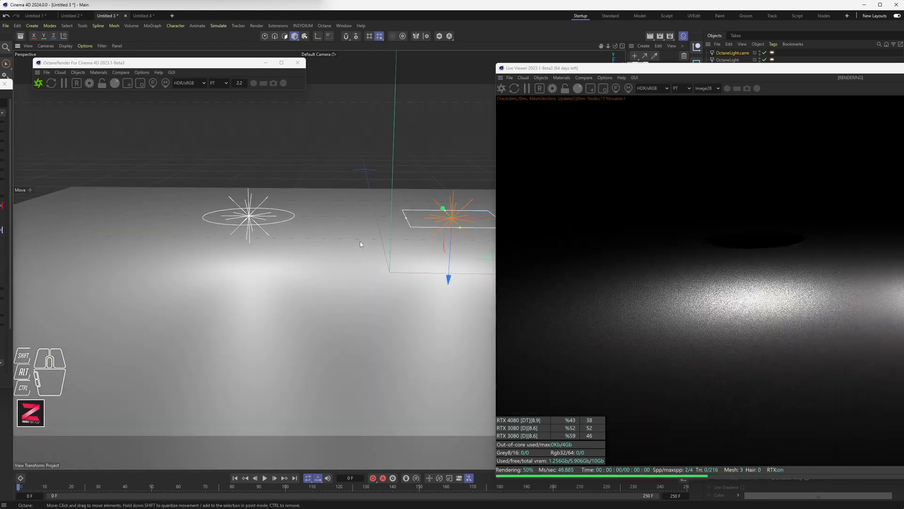
{"action": "left_click_drag", "start_coordinate": [702, 67], "coordinate": [225, 46]}
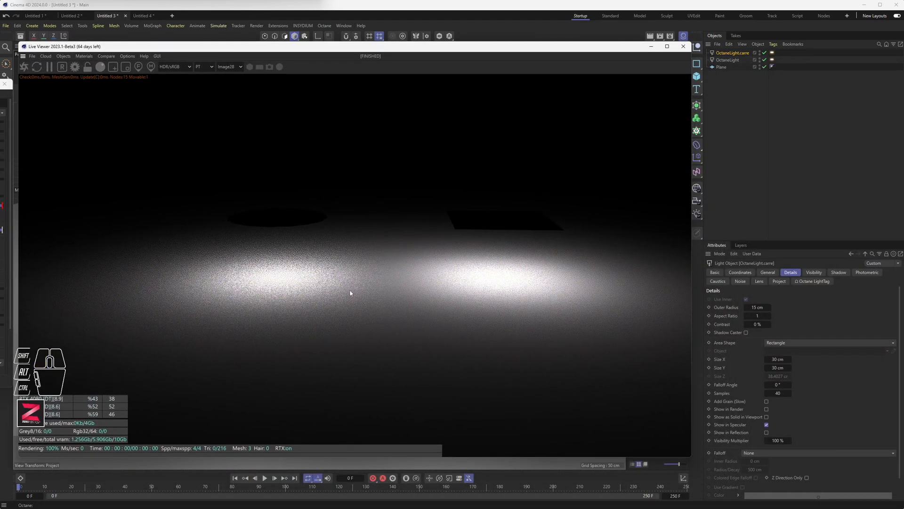
- Set the disc OctaneLight tag's light type to Default and enable Double sided
{"action": "left_click", "coordinate": [773, 60]}
{"action": "left_click", "coordinate": [768, 412]}
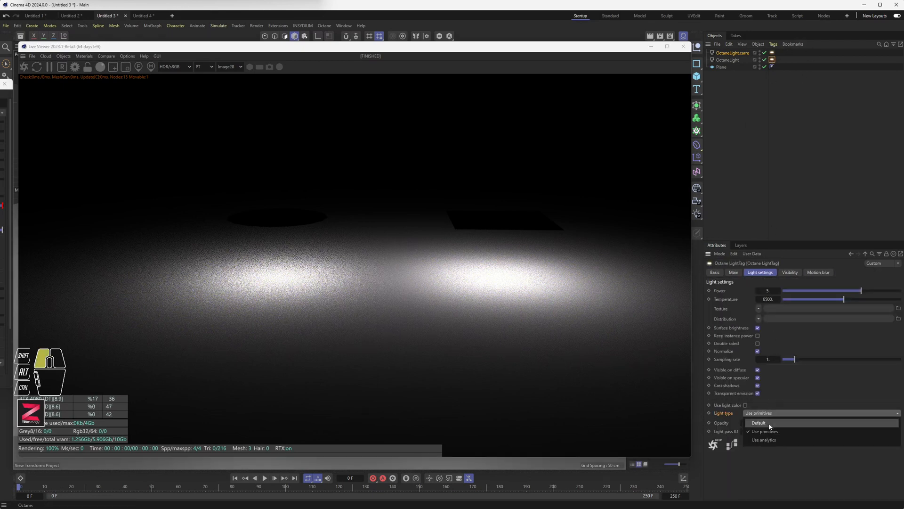
{"action": "left_click", "coordinate": [773, 53]}
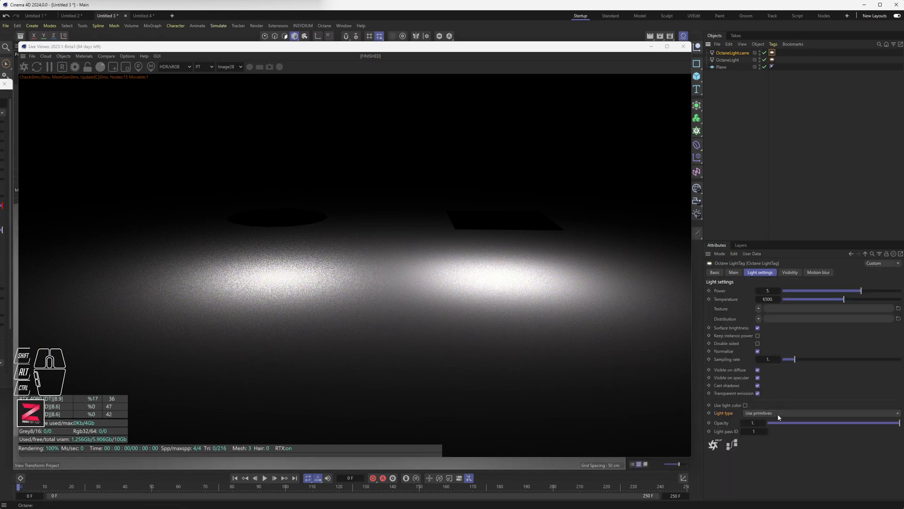
{"action": "left_click", "coordinate": [730, 60]}
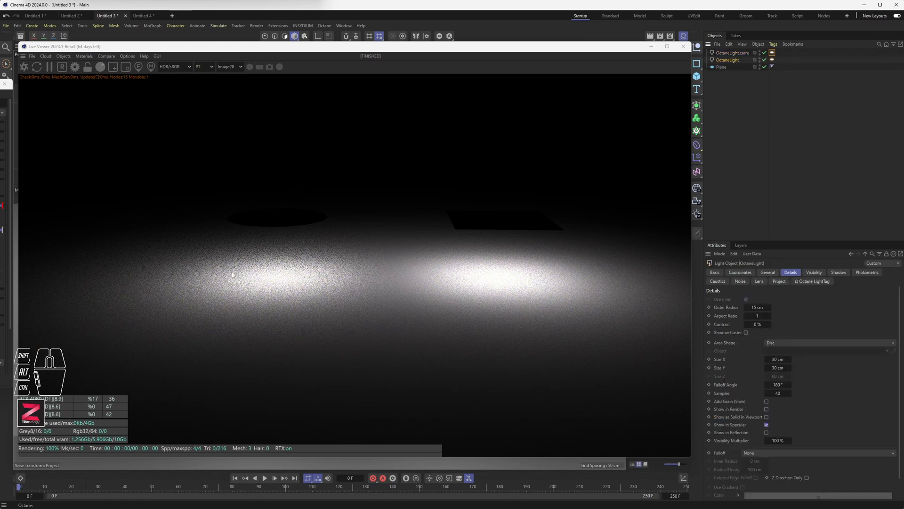
{"action": "left_click", "coordinate": [773, 60]}
{"action": "left_click", "coordinate": [773, 414]}
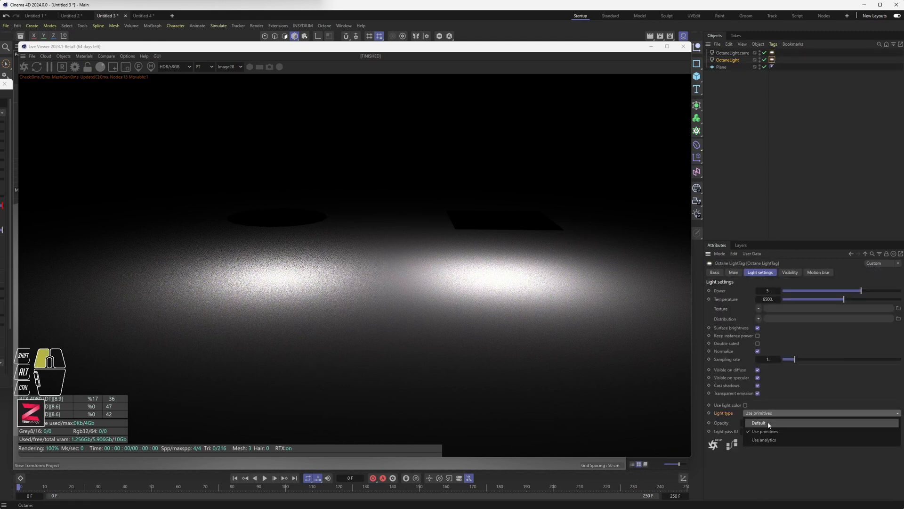
{"action": "left_click", "coordinate": [768, 422]}
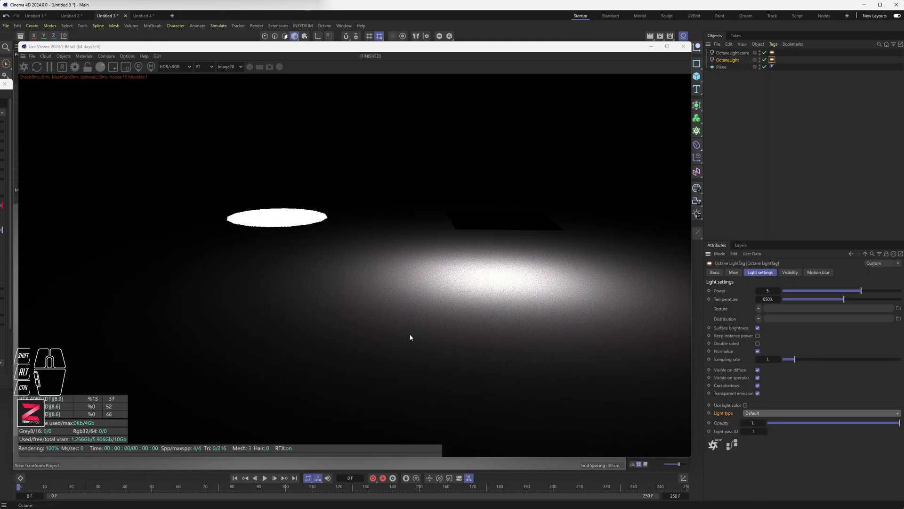
{"action": "left_click", "coordinate": [758, 343]}
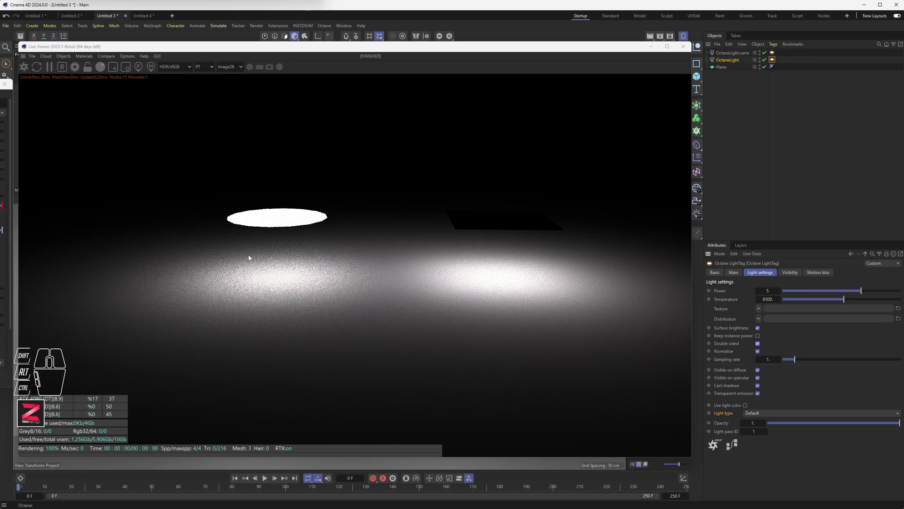
- Lock the Live Viewer resolution and set the disc OctaneLight tag's light type to Use primitives
{"action": "left_click", "coordinate": [87, 67]}
{"action": "scroll", "coordinate": [342, 288], "scroll_direction": "up", "scroll_amount": 5}
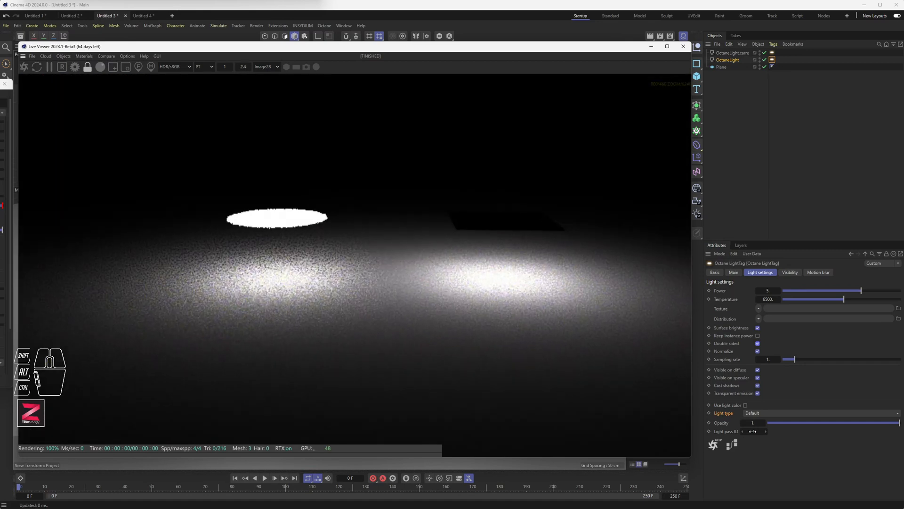
{"action": "left_click", "coordinate": [759, 416]}
{"action": "left_click", "coordinate": [761, 431]}
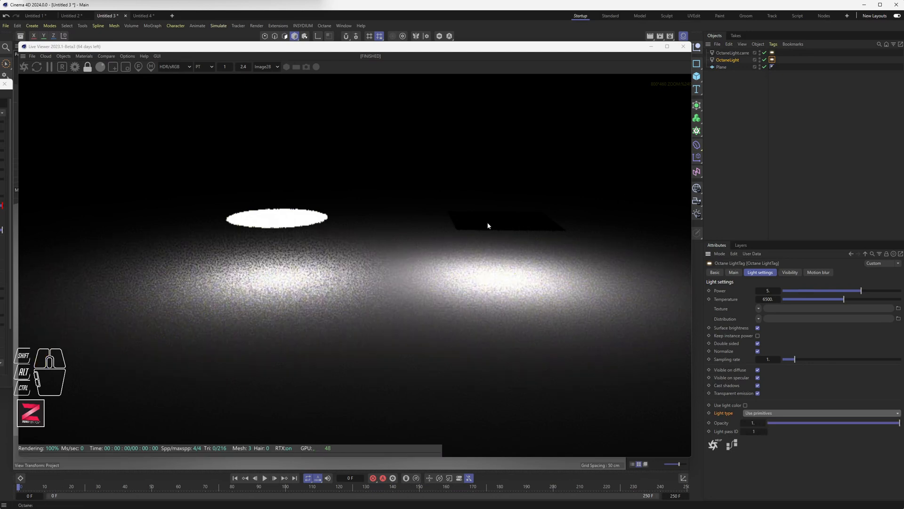
- Switch the OctaneLight.carre tag's light type to Default and back to Use primitives to compare the noise
{"action": "left_click", "coordinate": [772, 52]}
{"action": "left_click", "coordinate": [797, 413]}
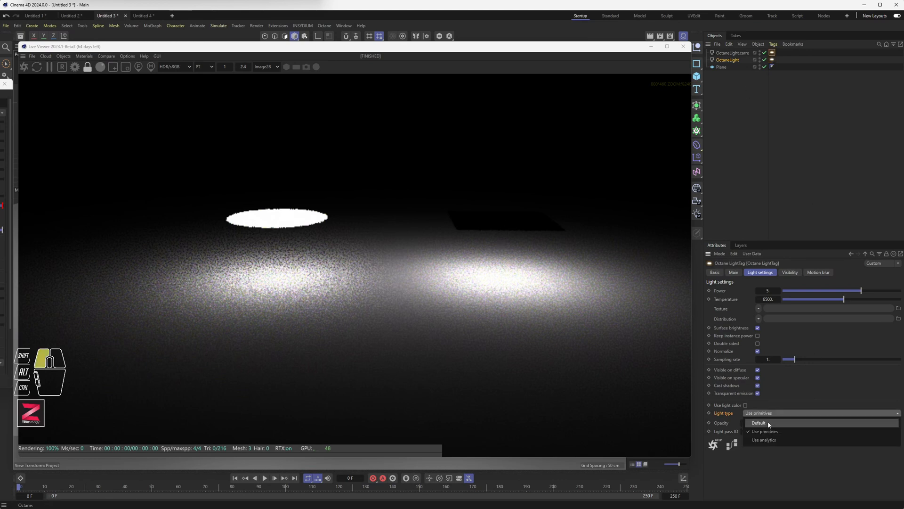
{"action": "left_click", "coordinate": [767, 421]}
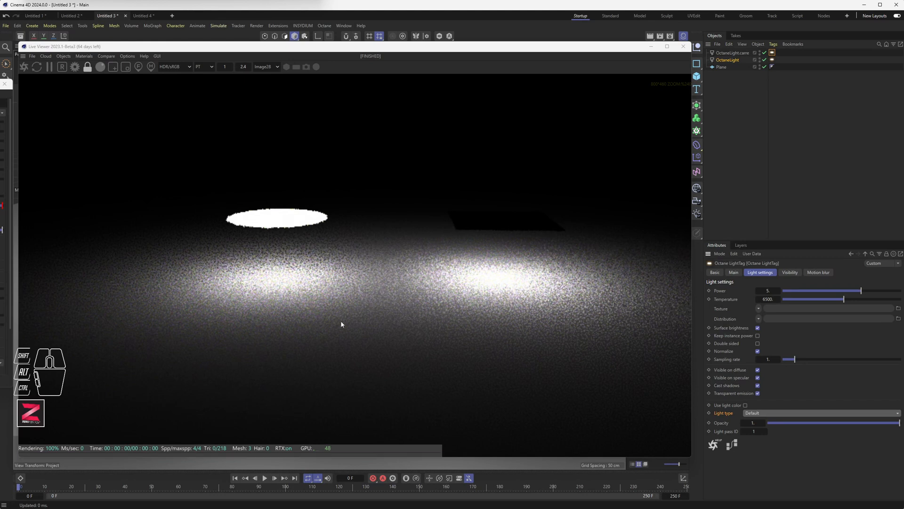
{"action": "left_click", "coordinate": [761, 416]}
{"action": "left_click", "coordinate": [767, 432]}
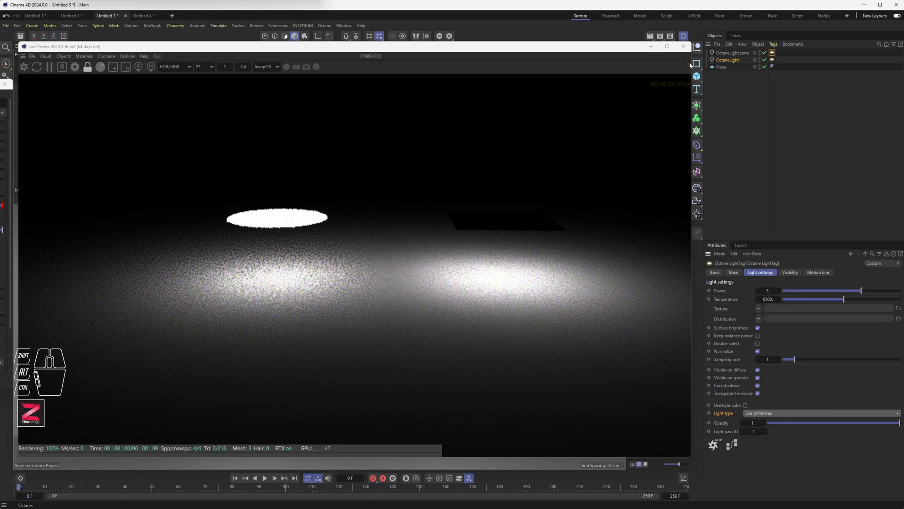
- Shrink and reposition the Live Viewer window, and change the OctaneLight.carre area shape to Sphere
{"action": "left_click_drag", "start_coordinate": [689, 63], "coordinate": [523, 144]}
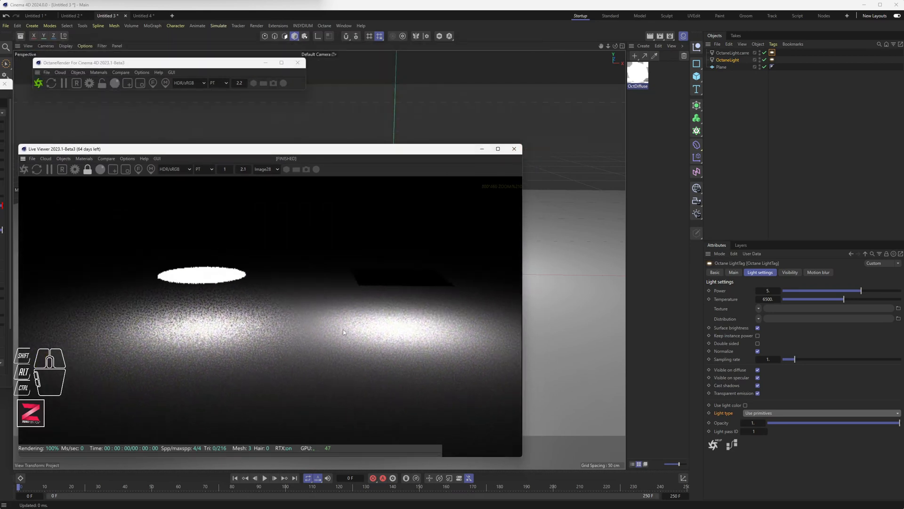
{"action": "scroll", "coordinate": [335, 325], "scroll_direction": "down", "scroll_amount": 1}
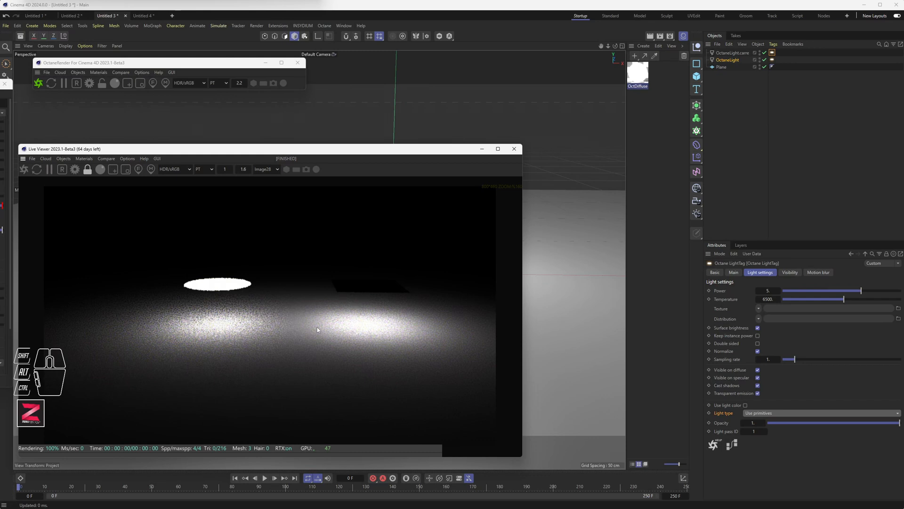
{"action": "left_click_drag", "start_coordinate": [354, 153], "coordinate": [367, 108]}
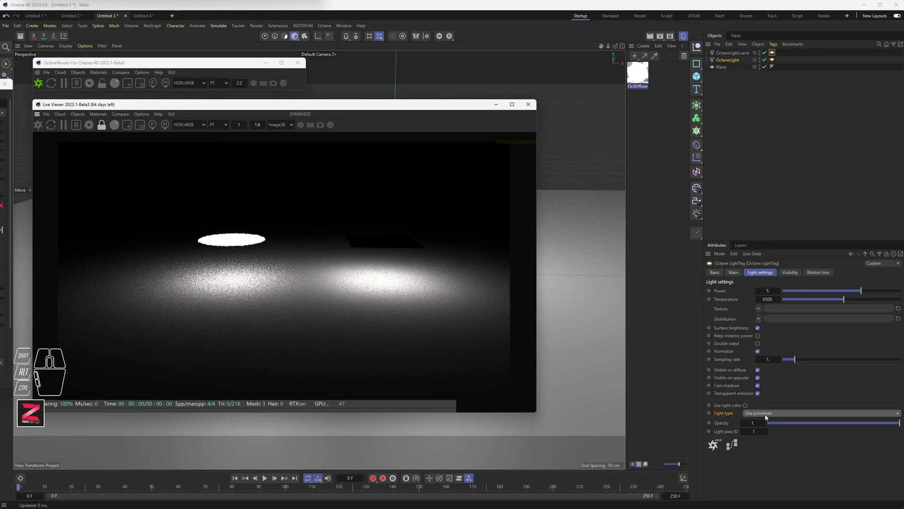
{"action": "left_click", "coordinate": [732, 53]}
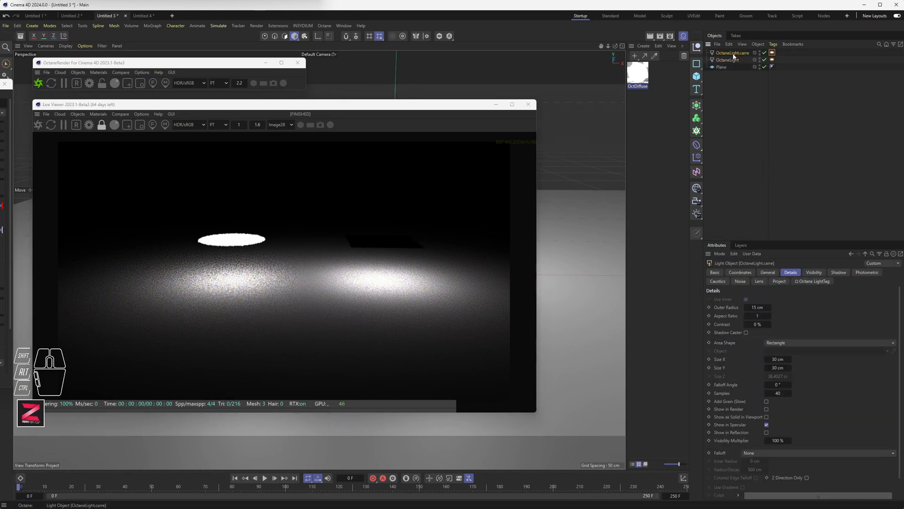
{"action": "left_click", "coordinate": [780, 343]}
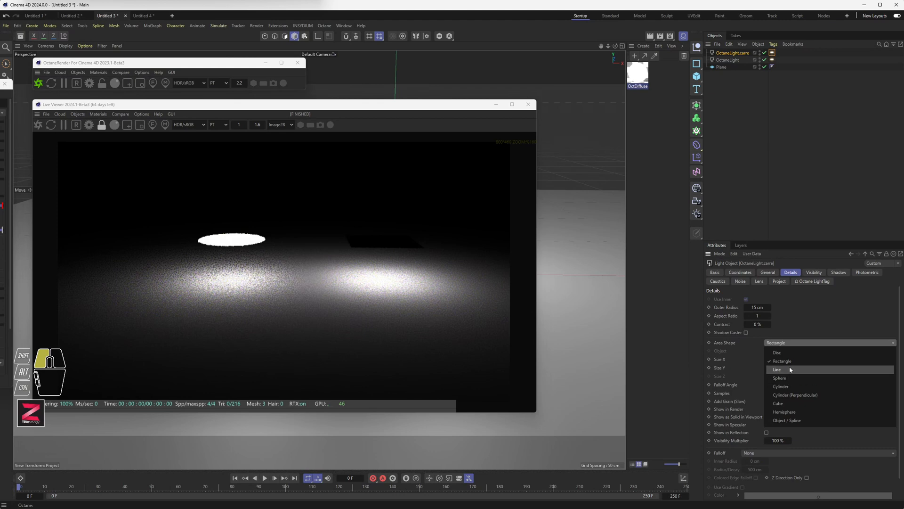
{"action": "left_click_drag", "start_coordinate": [792, 365], "coordinate": [790, 377]}
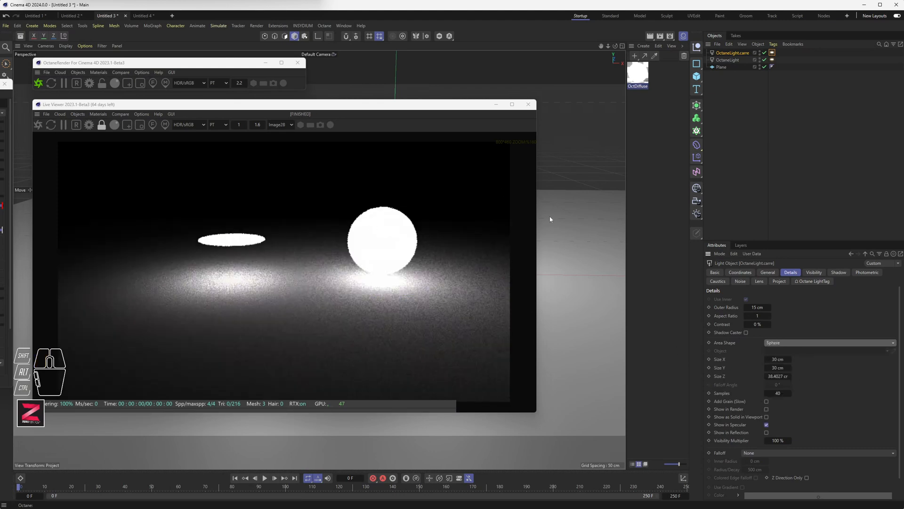
- Set the OctaneLight.carre sphere's Size X and Size Y to 15 cm
{"action": "left_click", "coordinate": [778, 359]}
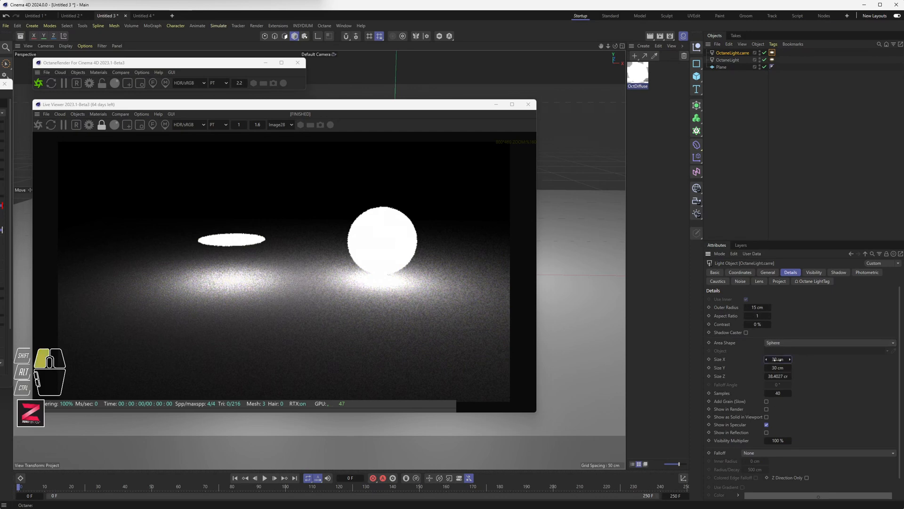
{"action": "type", "text": "15"}
{"action": "key", "text": "Tab"}
{"action": "type", "text": "15"}
{"action": "key", "text": "Tab"}
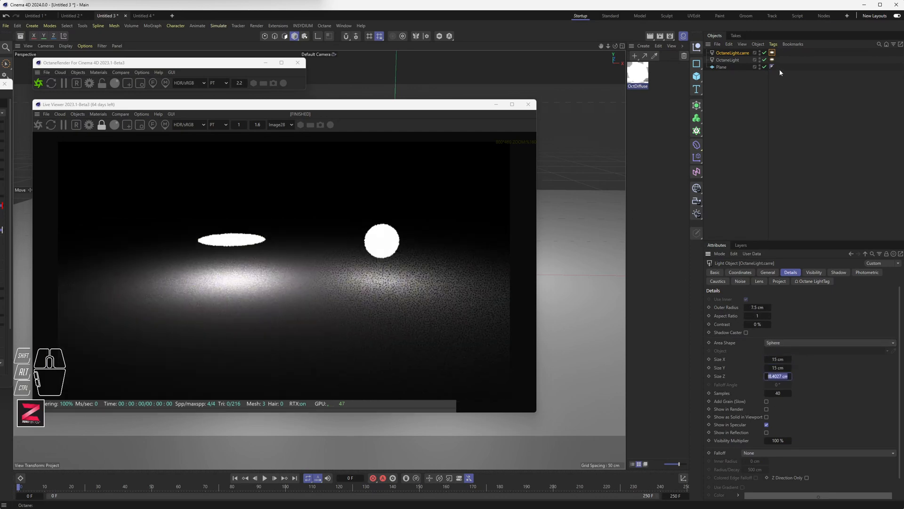
- Switch the sphere-shaped OctaneLight.carre tag's light type to Default and back to Use primitives to compare the render
{"action": "left_click", "coordinate": [772, 53]}
{"action": "left_click", "coordinate": [766, 411]}
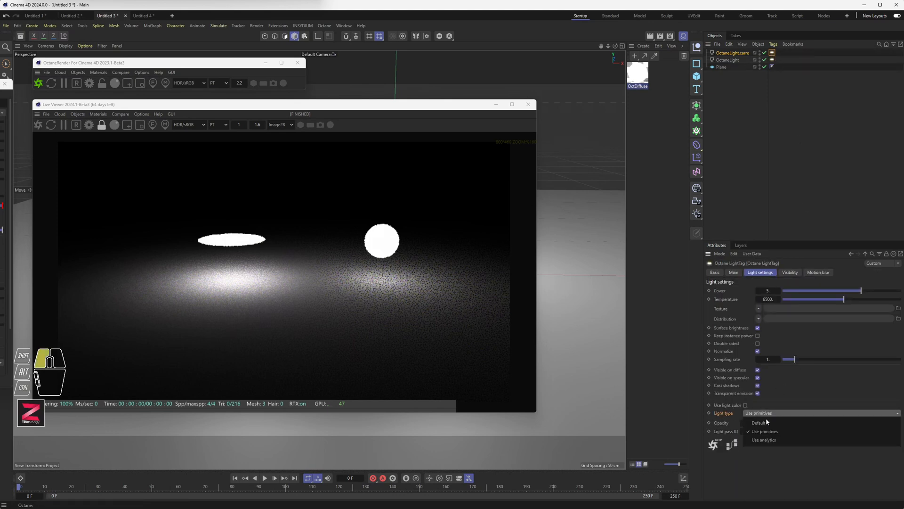
{"action": "left_click", "coordinate": [767, 421]}
{"action": "left_click", "coordinate": [770, 415]}
{"action": "left_click", "coordinate": [774, 433]}
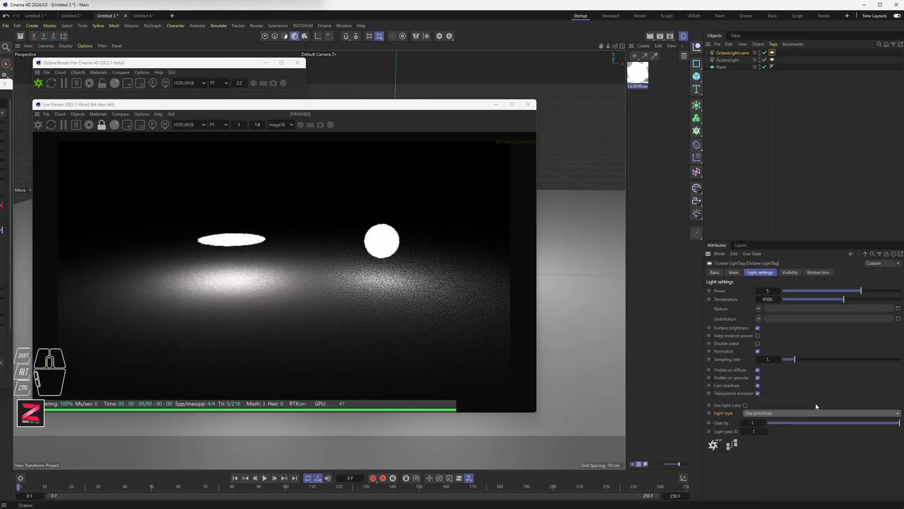
- Close the Live Viewer, switch to the Untitled 1 scene and start its live render of the cloned lights
{"action": "left_click", "coordinate": [529, 106]}
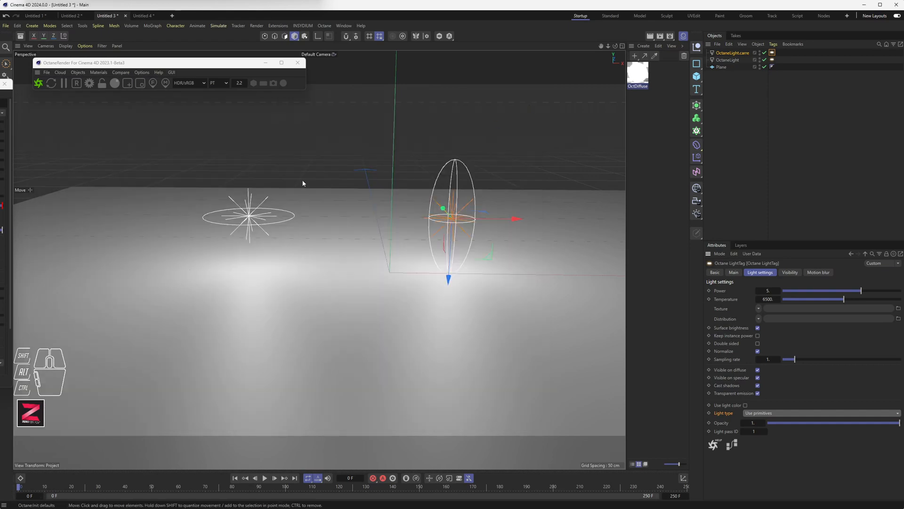
{"action": "left_click", "coordinate": [42, 17]}
{"action": "left_click", "coordinate": [38, 83]}
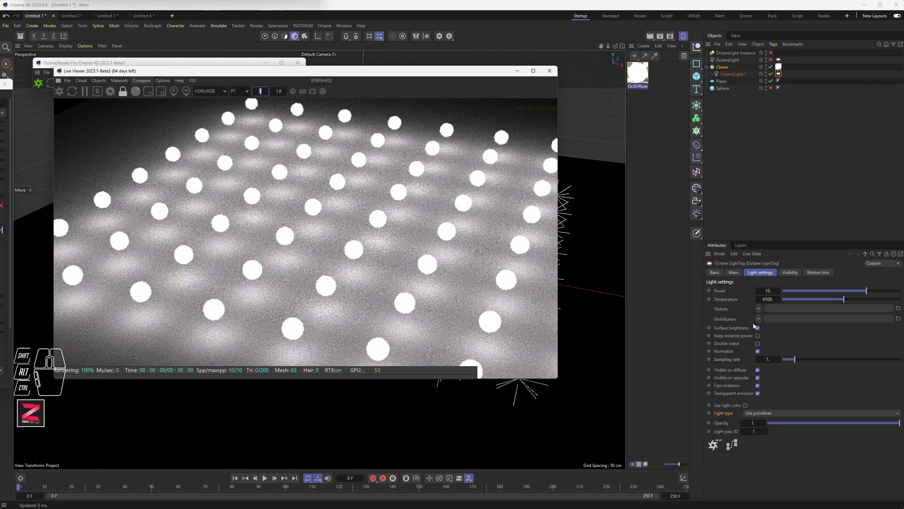
- Store the Use primitives render for A/B comparison, set the cloned OctaneLight.1's light type to Default and compare the noise
{"action": "left_click", "coordinate": [780, 74]}
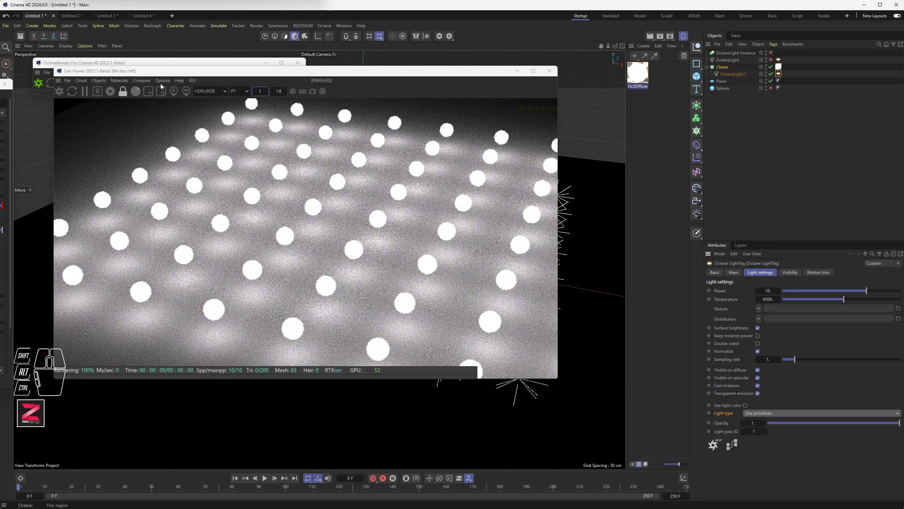
{"action": "left_click", "coordinate": [142, 82]}
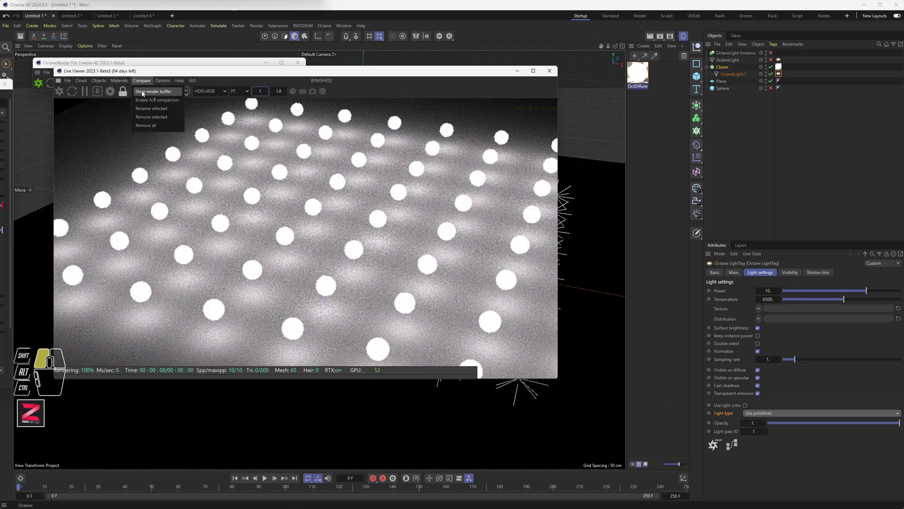
{"action": "left_click", "coordinate": [142, 92]}
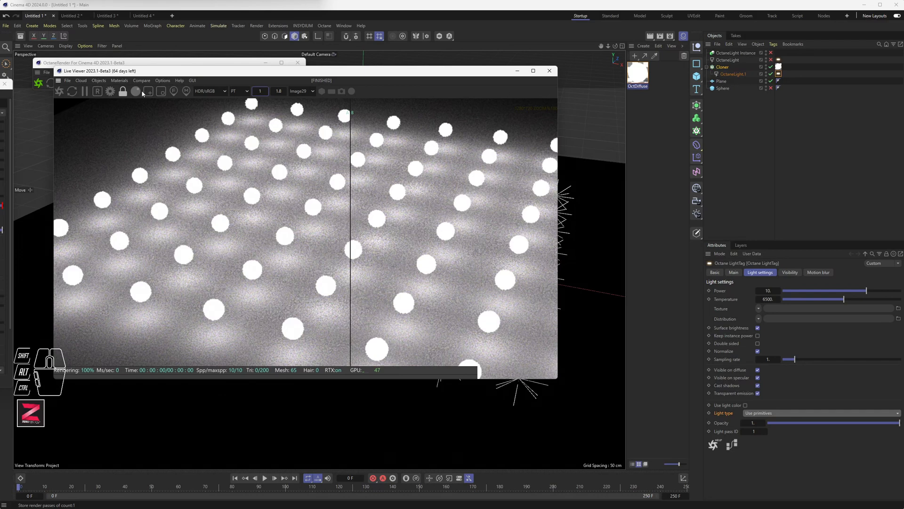
{"action": "left_click", "coordinate": [787, 413]}
{"action": "left_click", "coordinate": [786, 424]}
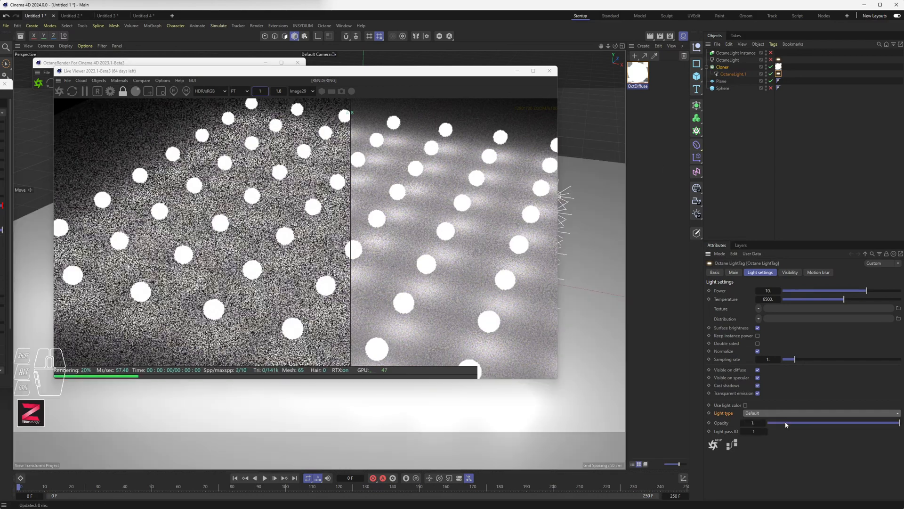
{"action": "left_click_drag", "start_coordinate": [351, 211], "coordinate": [203, 231]}
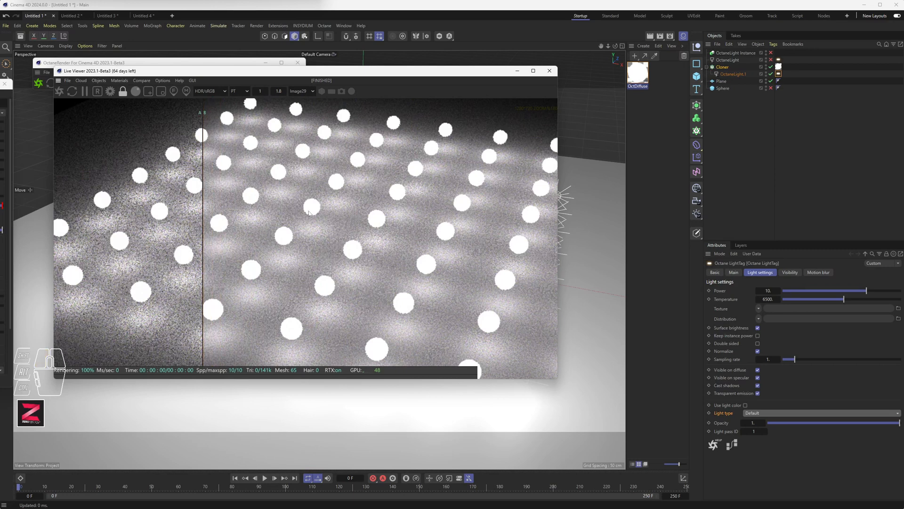
{"action": "left_click_drag", "start_coordinate": [202, 189], "coordinate": [295, 188]}
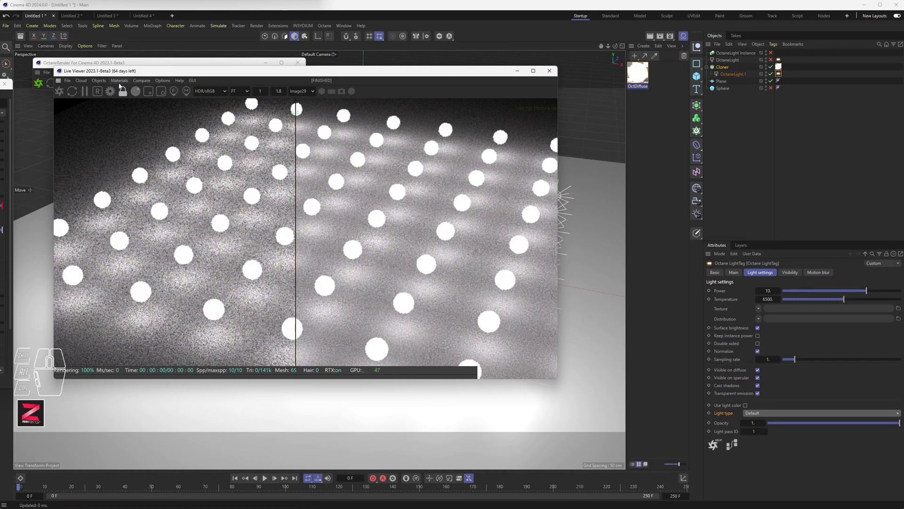
- Add a new Octane area light, check its default light type options and delete the light again
{"action": "left_click", "coordinate": [99, 81]}
{"action": "mouse_move", "coordinate": [122, 119]}
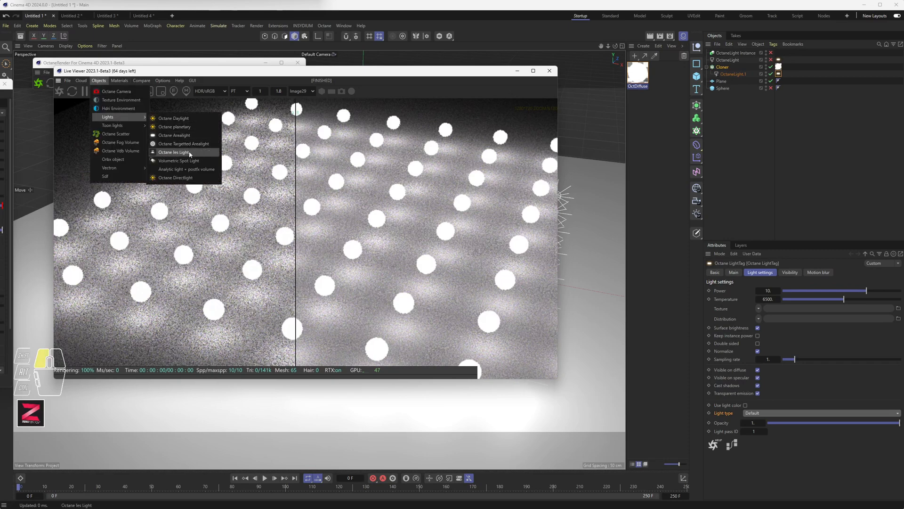
{"action": "left_click", "coordinate": [197, 134]}
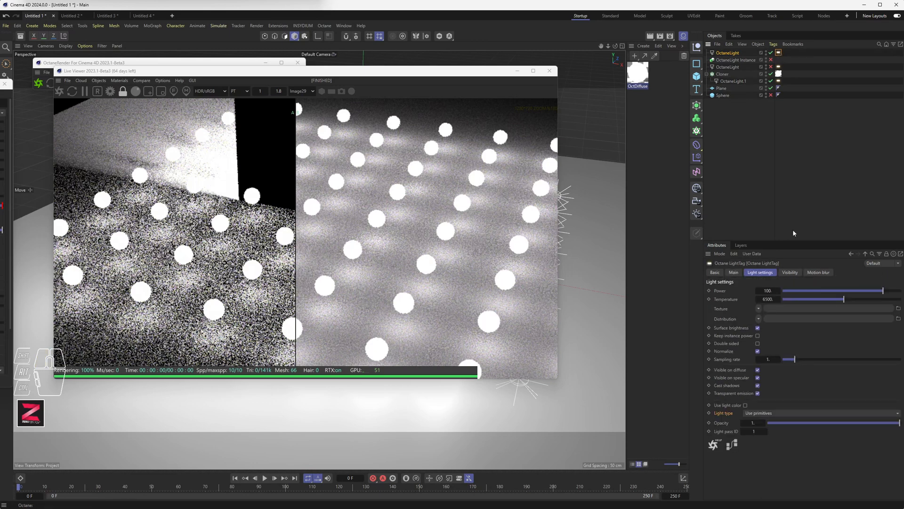
{"action": "left_click", "coordinate": [767, 412]}
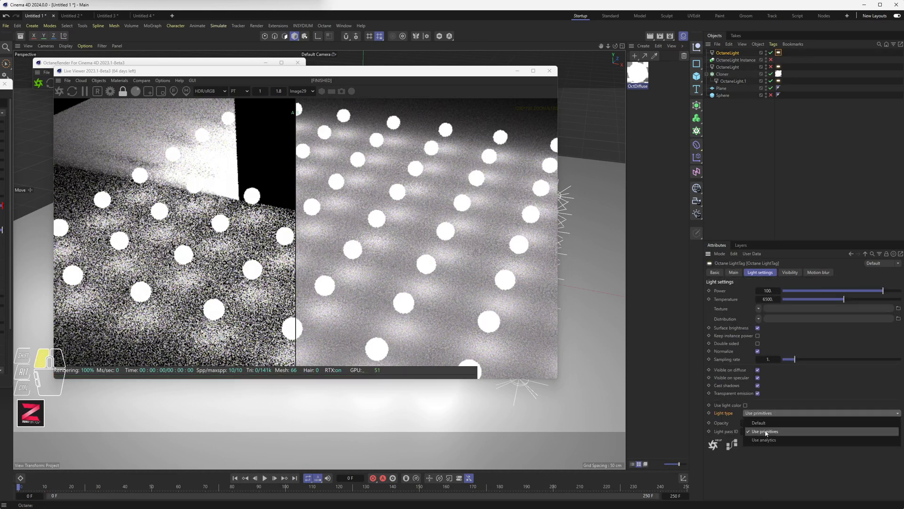
{"action": "left_click", "coordinate": [765, 431]}
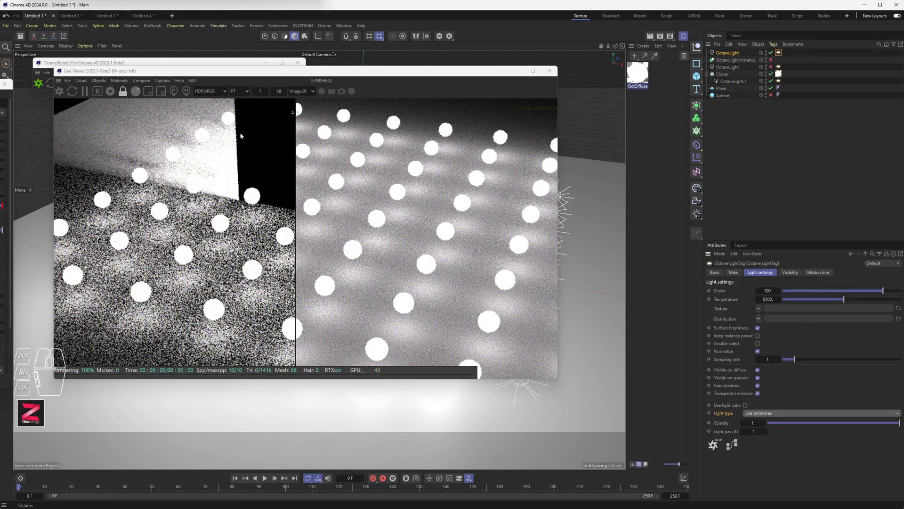
{"action": "left_click", "coordinate": [726, 53]}
{"action": "key", "text": "Delete"}
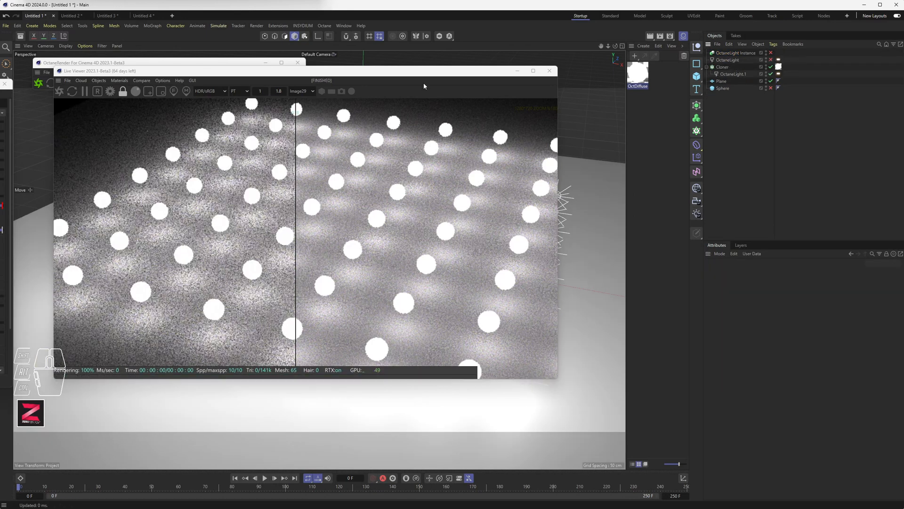
- Close the Live Viewer, switch to the Untitled 2 scene, frame the tube light and start its live render
{"action": "left_click", "coordinate": [549, 71]}
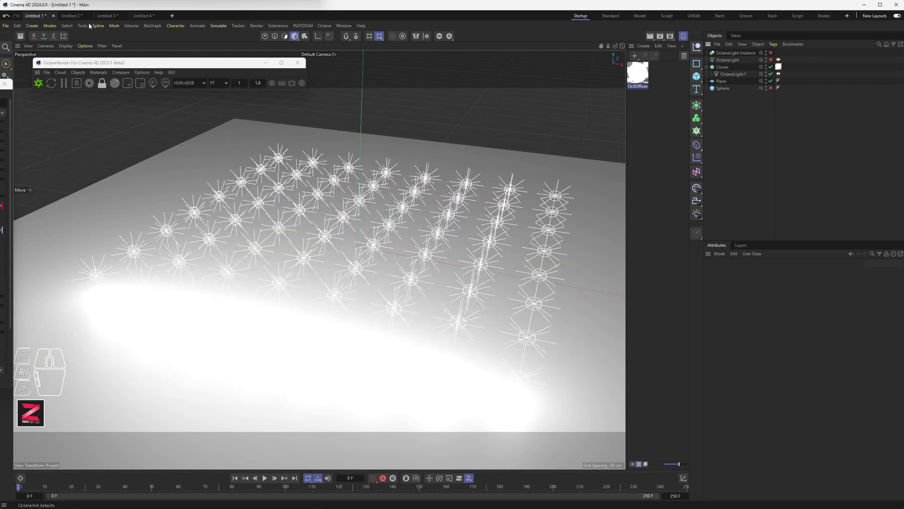
{"action": "left_click", "coordinate": [77, 16]}
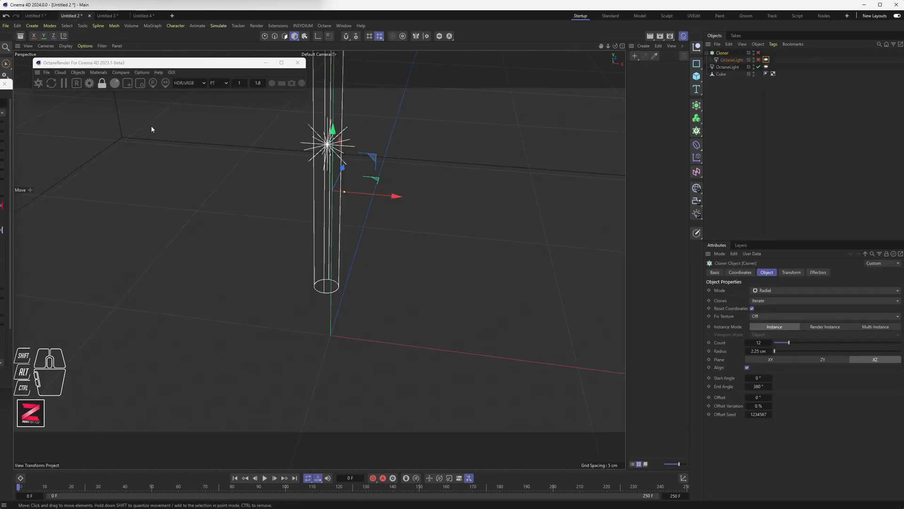
{"action": "scroll", "coordinate": [325, 216], "scroll_direction": "down", "scroll_amount": 7}
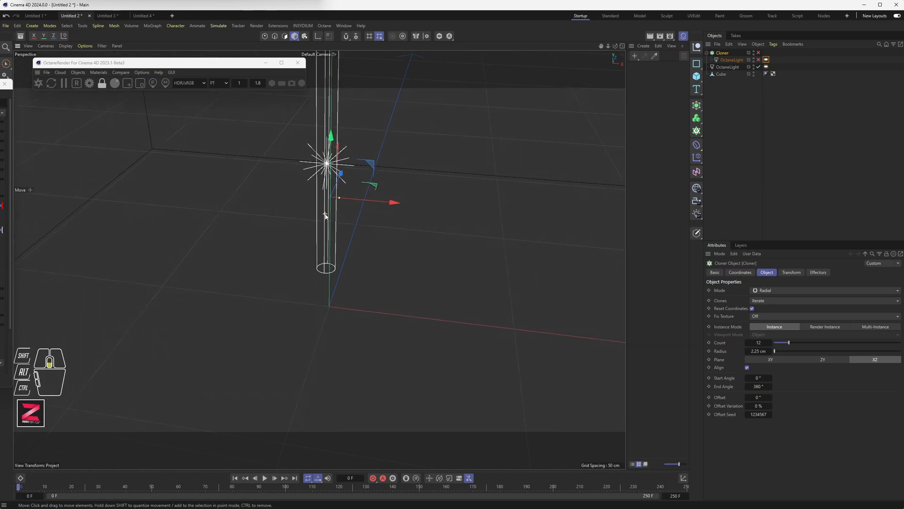
{"action": "middle_click_drag", "start_coordinate": [330, 192], "coordinate": [331, 239], "text": "alt"}
{"action": "left_click_drag", "start_coordinate": [332, 239], "coordinate": [339, 221], "text": "alt"}
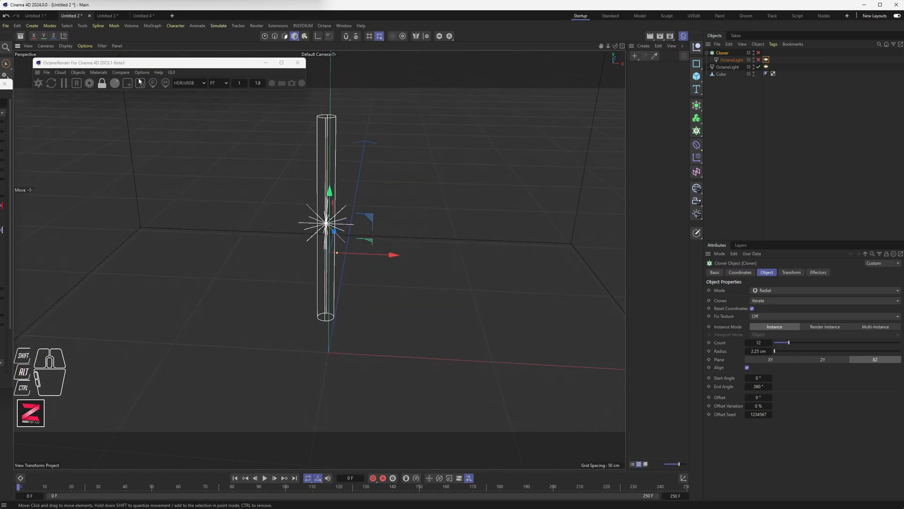
{"action": "left_click", "coordinate": [38, 83]}
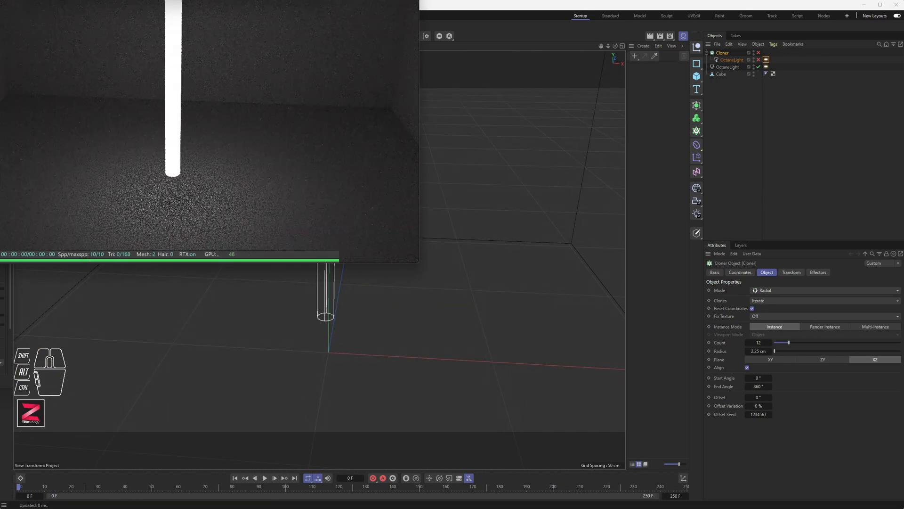
{"action": "left_click_drag", "start_coordinate": [496, 80], "coordinate": [495, 78]}
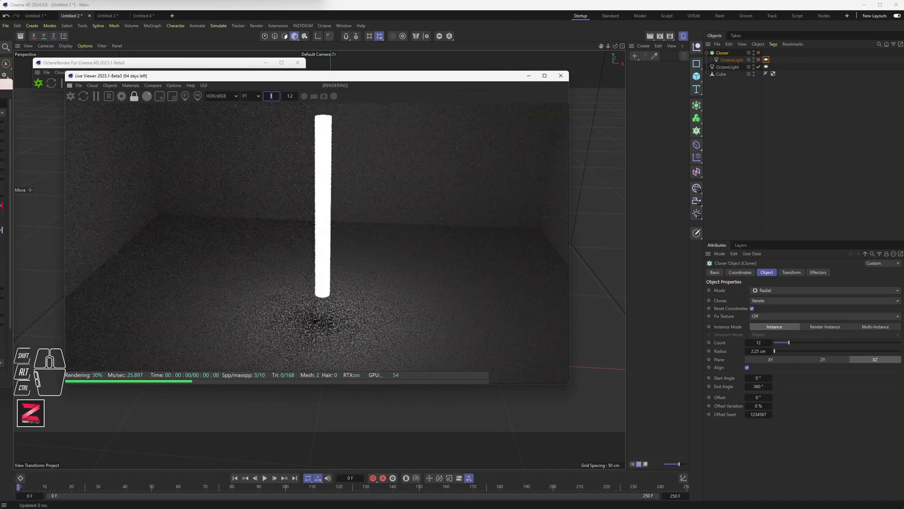
- Clear away the stray floating window, frame the tube's lower end in the render and store the render buffer for comparison
{"action": "mouse_move", "coordinate": [1, 85]}
{"action": "left_mouse_down"}
{"action": "mouse_move", "coordinate": [173, 98]}
{"action": "mouse_move", "coordinate": [0, 101]}
{"action": "left_mouse_up"}
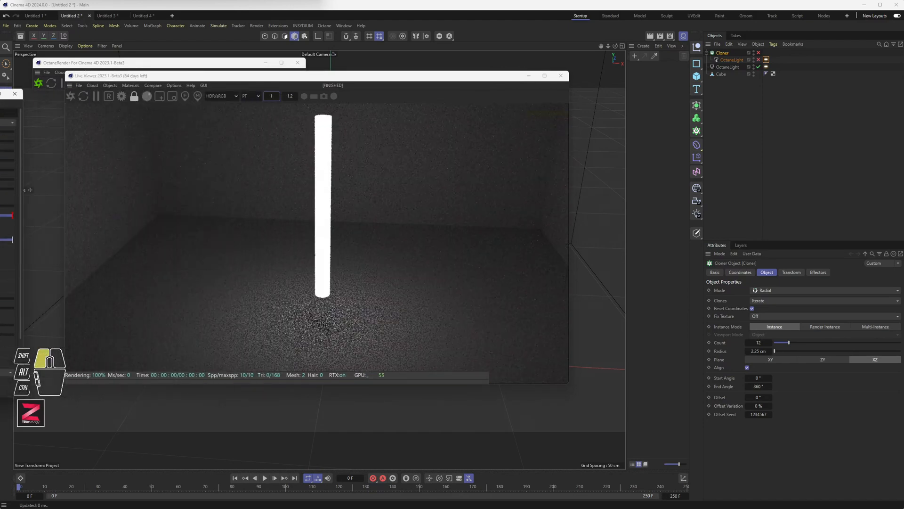
{"action": "scroll", "coordinate": [308, 301], "scroll_direction": "up", "scroll_amount": 5}
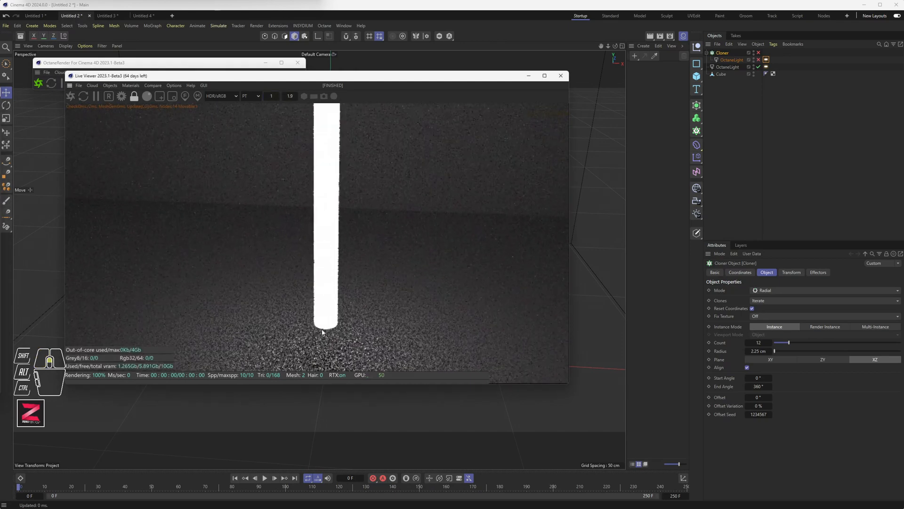
{"action": "middle_click_drag", "start_coordinate": [331, 314], "coordinate": [326, 219]}
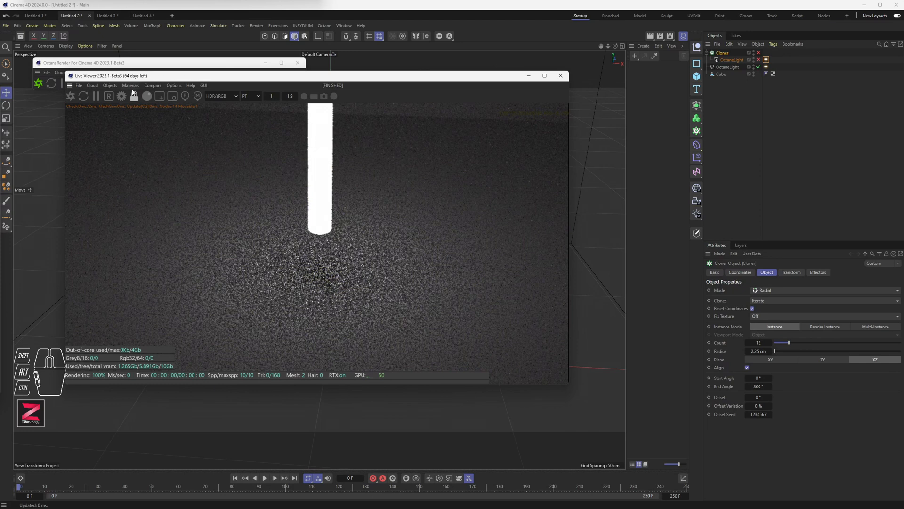
{"action": "left_click_drag", "start_coordinate": [113, 87], "coordinate": [156, 95]}
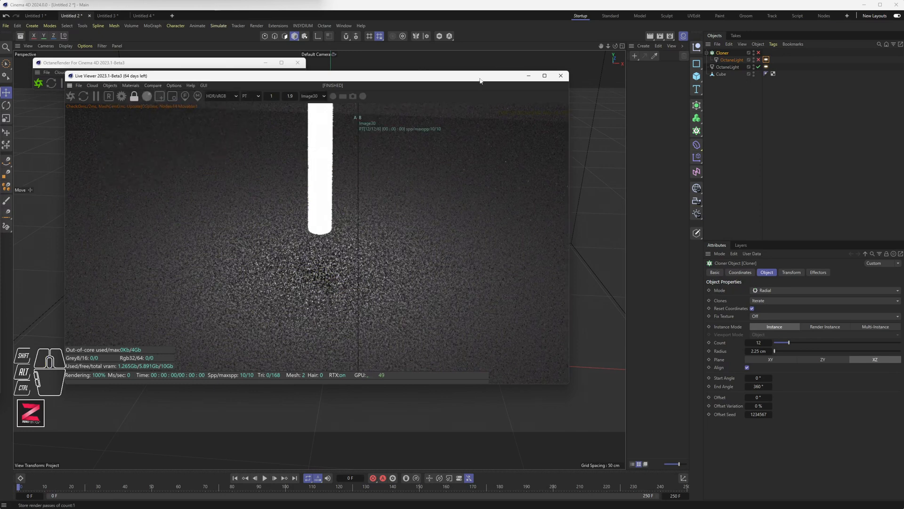
- Move the Live Viewer aside, disable the standalone OctaneLight and enable the OctaneLight inside the Cloner
{"action": "left_click_drag", "start_coordinate": [475, 76], "coordinate": [175, 176]}
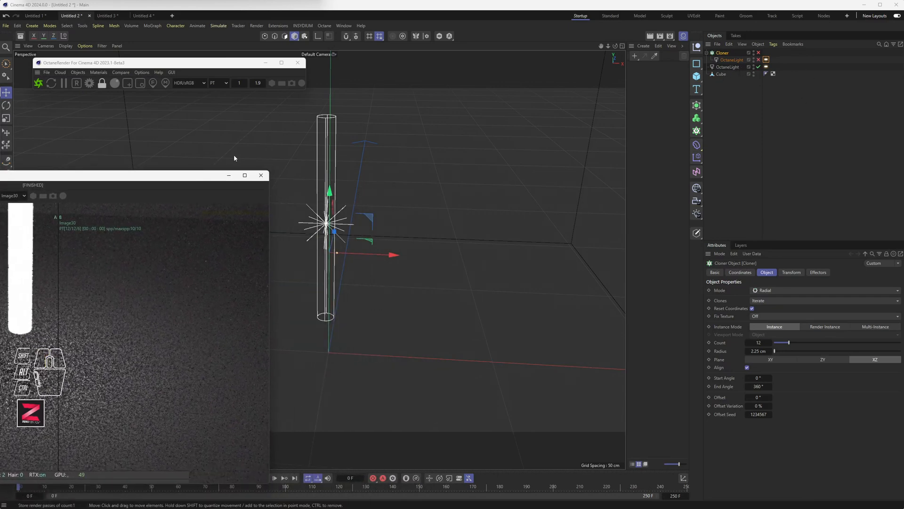
{"action": "left_click_drag", "start_coordinate": [202, 177], "coordinate": [459, 113]}
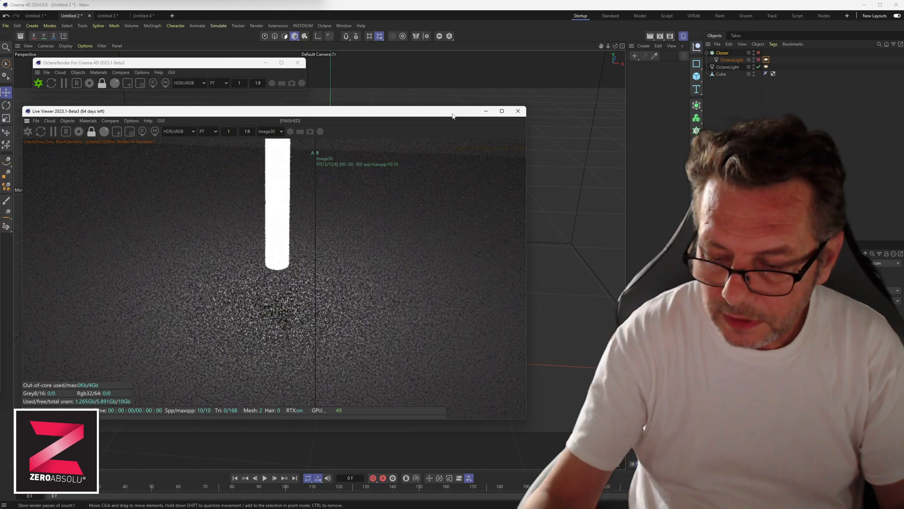
{"action": "left_click_drag", "start_coordinate": [435, 113], "coordinate": [203, 168]}
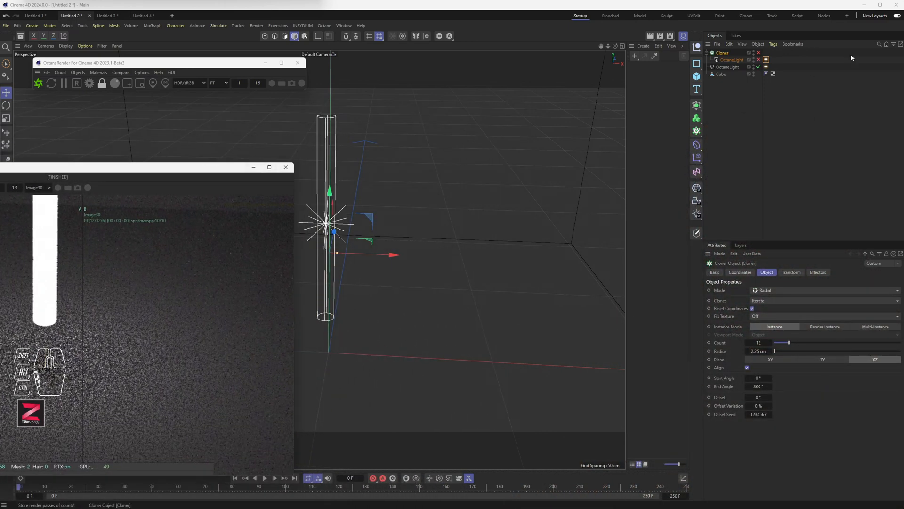
{"action": "left_click", "coordinate": [758, 66]}
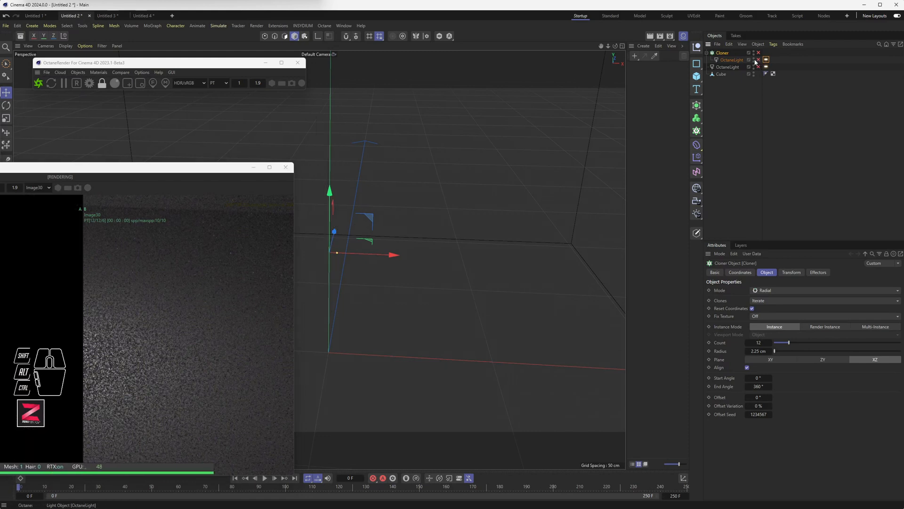
{"action": "left_click", "coordinate": [758, 60]}
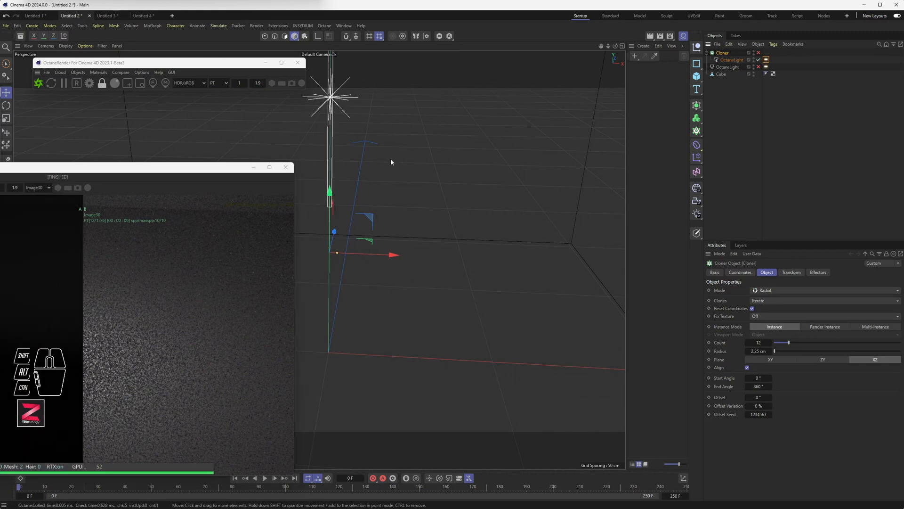
- Close the Live Viewer, inspect the thin strip light in the viewport and enable the Cloner above it
{"action": "left_click_drag", "start_coordinate": [391, 165], "coordinate": [354, 222], "text": "alt"}
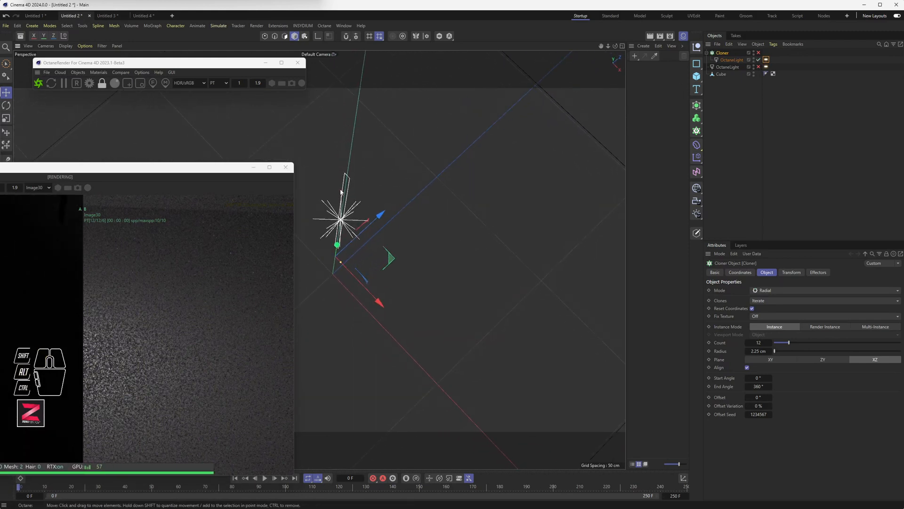
{"action": "scroll", "coordinate": [346, 219], "scroll_direction": "up", "scroll_amount": 3}
{"action": "left_click", "coordinate": [286, 168]}
{"action": "left_click_drag", "start_coordinate": [385, 183], "coordinate": [354, 143], "text": "alt"}
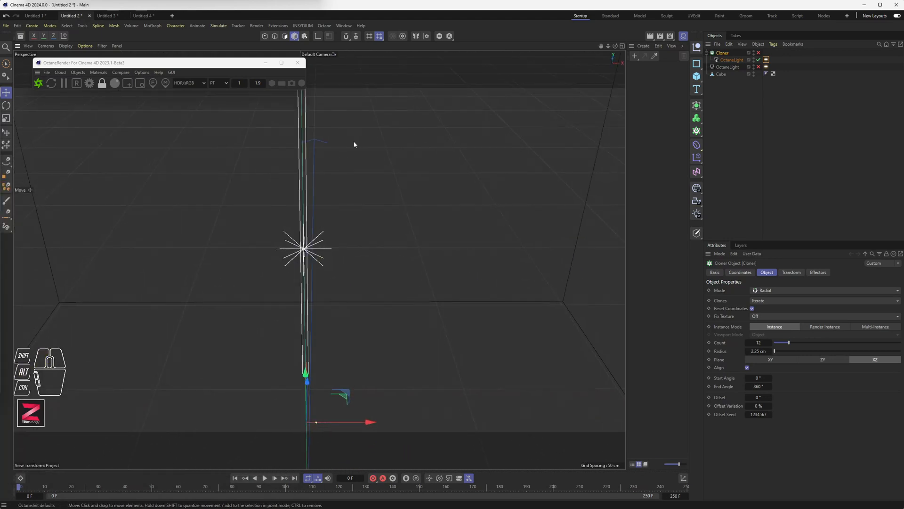
{"action": "middle_click_drag", "start_coordinate": [371, 199], "coordinate": [381, 230], "text": "alt"}
{"action": "scroll", "coordinate": [382, 229], "scroll_direction": "down", "scroll_amount": 3, "text": "alt"}
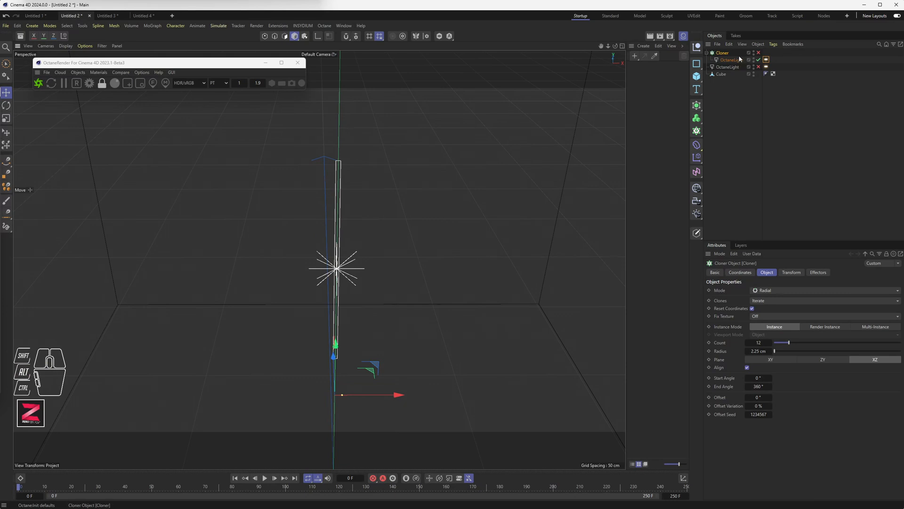
{"action": "left_click", "coordinate": [759, 52]}
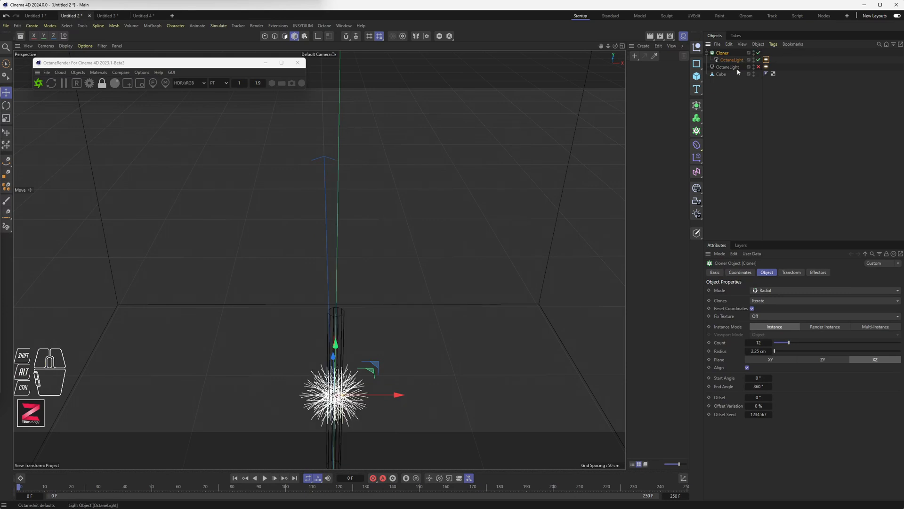
- Examine how the radial Cloner arranges the strip lights into a tube, in the Top and Perspective views
{"action": "middle_click", "coordinate": [394, 327]}
{"action": "middle_click", "coordinate": [514, 161]}
{"action": "scroll", "coordinate": [367, 222], "scroll_direction": "down", "scroll_amount": 4}
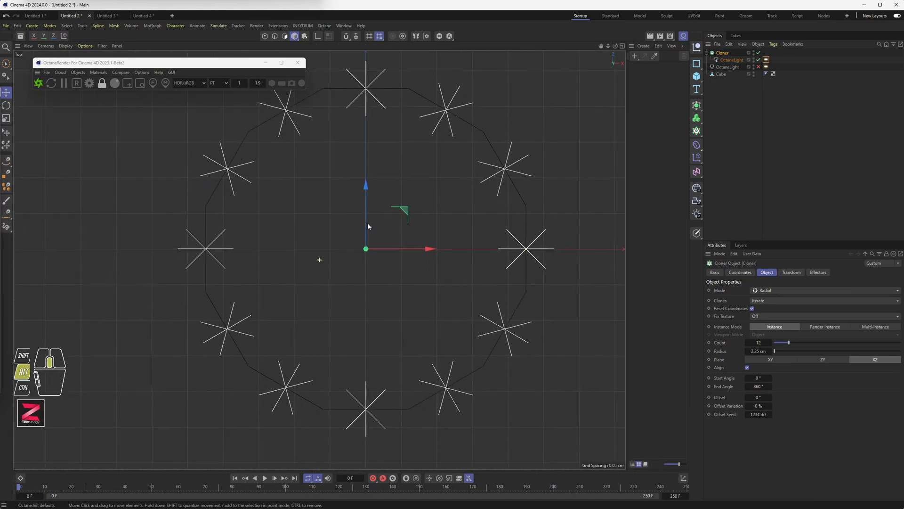
{"action": "scroll", "coordinate": [360, 214], "scroll_direction": "up", "scroll_amount": 3}
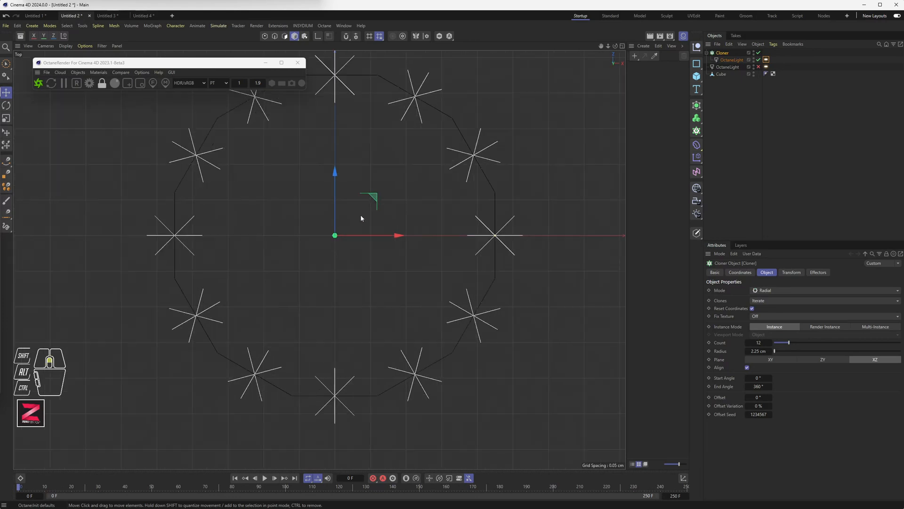
{"action": "middle_click", "coordinate": [350, 341]}
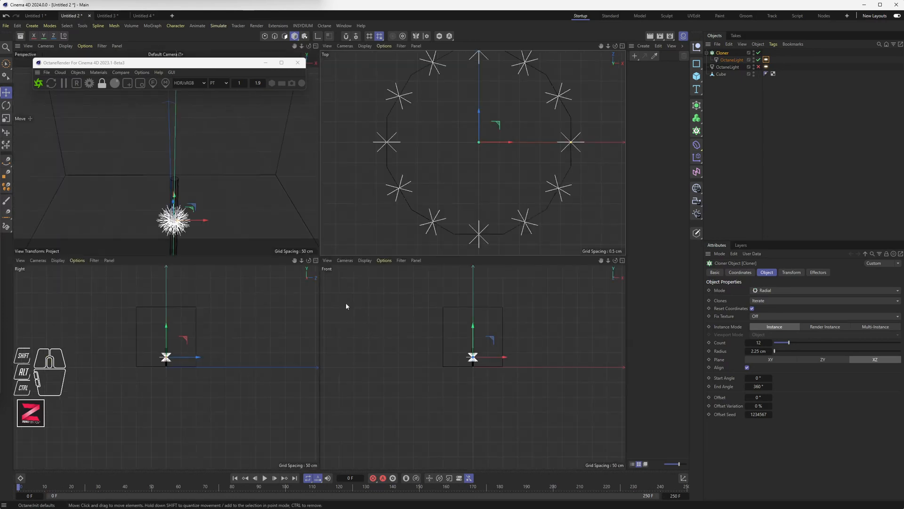
{"action": "middle_click", "coordinate": [259, 209]}
{"action": "left_click_drag", "start_coordinate": [385, 373], "coordinate": [395, 280], "text": "alt"}
{"action": "scroll", "coordinate": [395, 279], "scroll_direction": "up", "scroll_amount": 2, "text": "alt"}
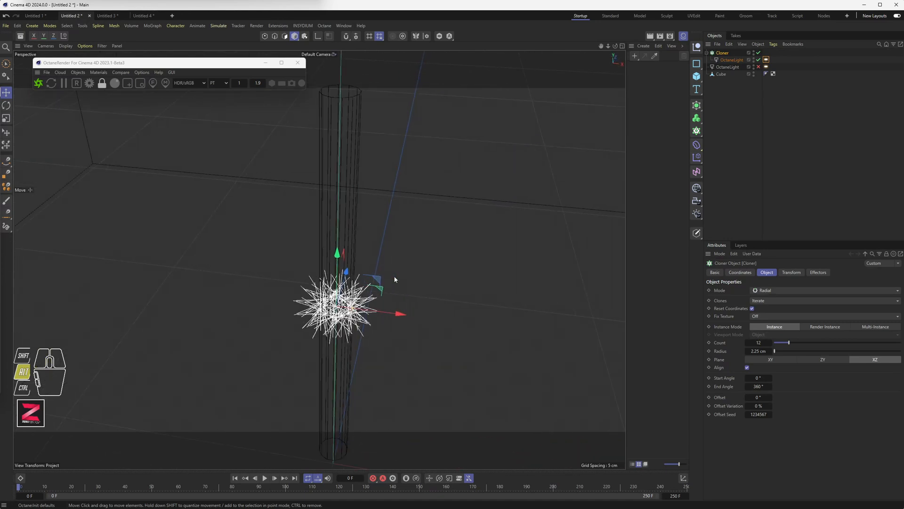
{"action": "scroll", "coordinate": [394, 279], "scroll_direction": "down", "scroll_amount": 4, "text": "alt"}
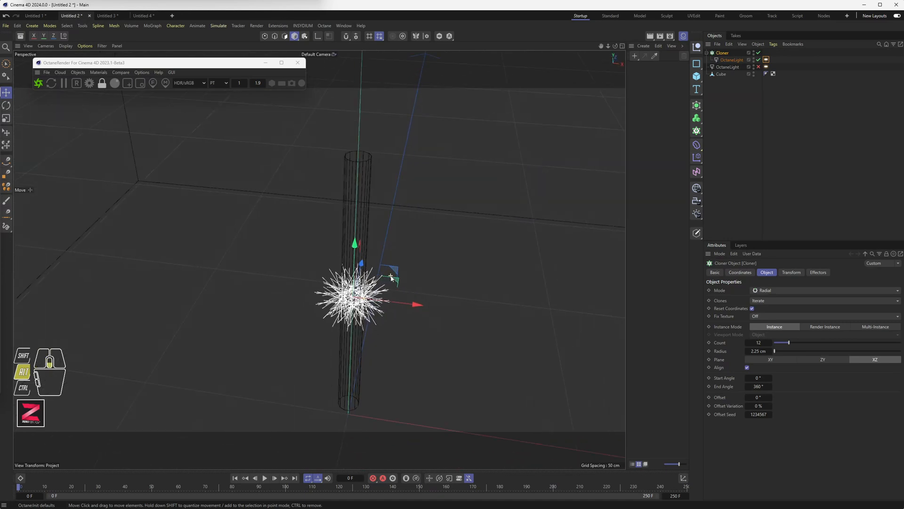
- Render the cloned strip lights in the Live Viewer, framed on the tube's lower end, and store the render buffer for comparison
{"action": "left_click", "coordinate": [766, 61]}
{"action": "left_click_drag", "start_coordinate": [758, 415], "coordinate": [613, 318]}
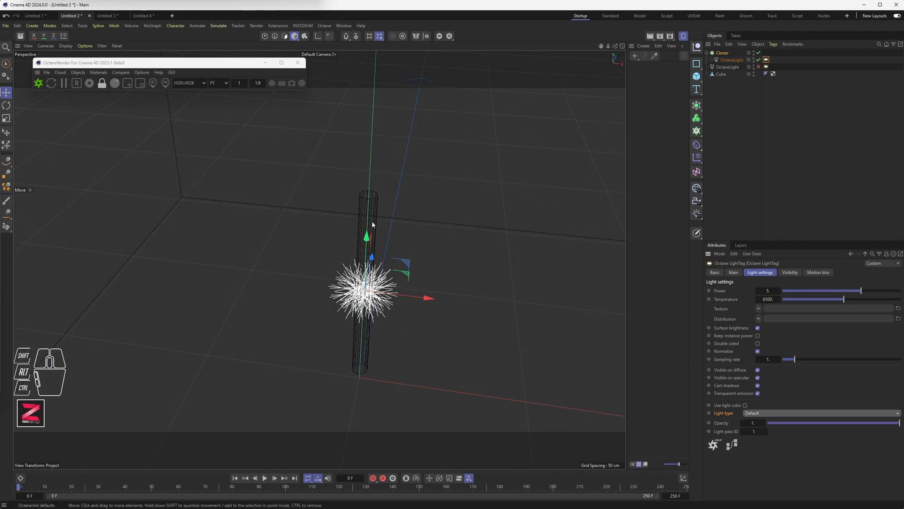
{"action": "left_click_drag", "start_coordinate": [373, 224], "coordinate": [181, 120], "text": "alt"}
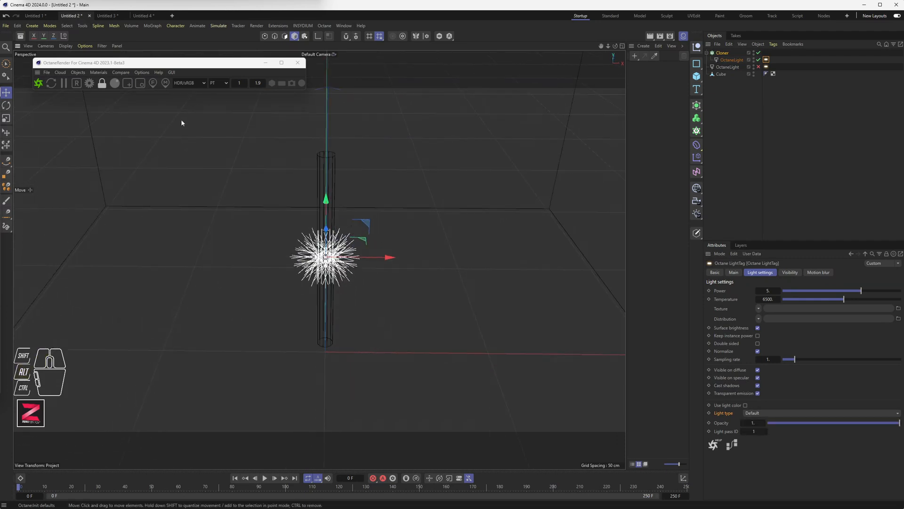
{"action": "left_click", "coordinate": [43, 85]}
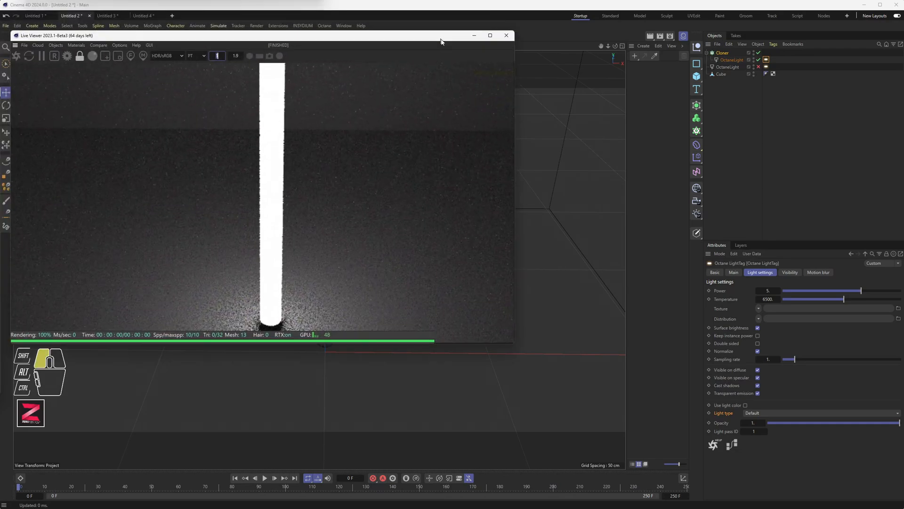
{"action": "left_click_drag", "start_coordinate": [441, 39], "coordinate": [450, 40]}
{"action": "middle_click_drag", "start_coordinate": [446, 379], "coordinate": [421, 323], "text": "alt"}
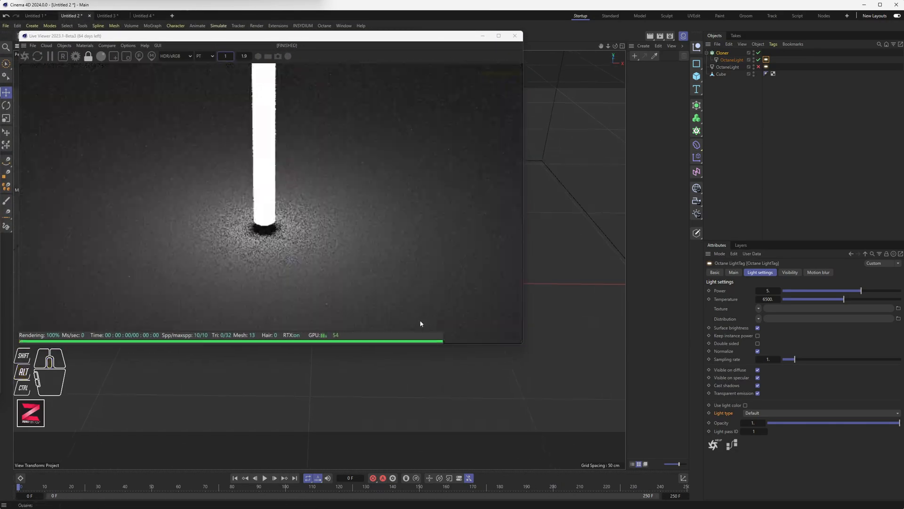
{"action": "left_click", "coordinate": [114, 46]}
{"action": "left_click", "coordinate": [116, 59]}
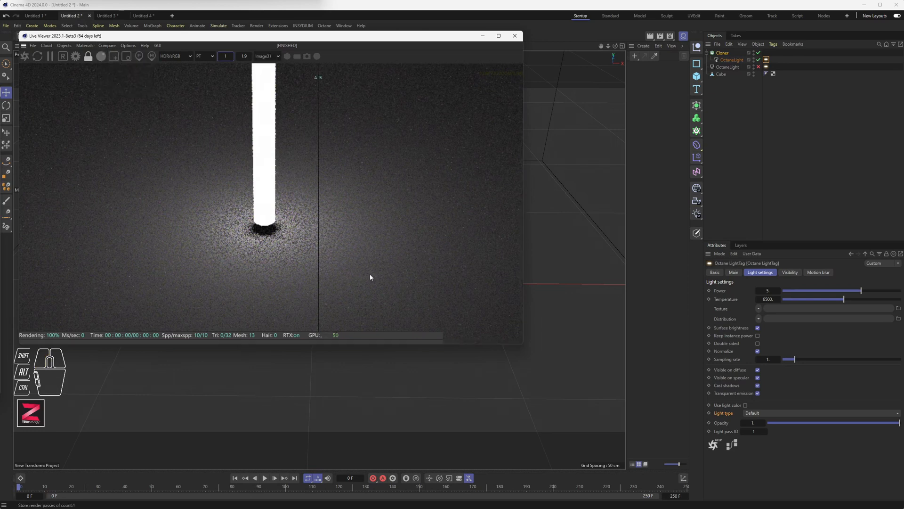
- Set the cloned OctaneLight's light type to Use primitives and compare its noise against the stored render
{"action": "left_click", "coordinate": [769, 413]}
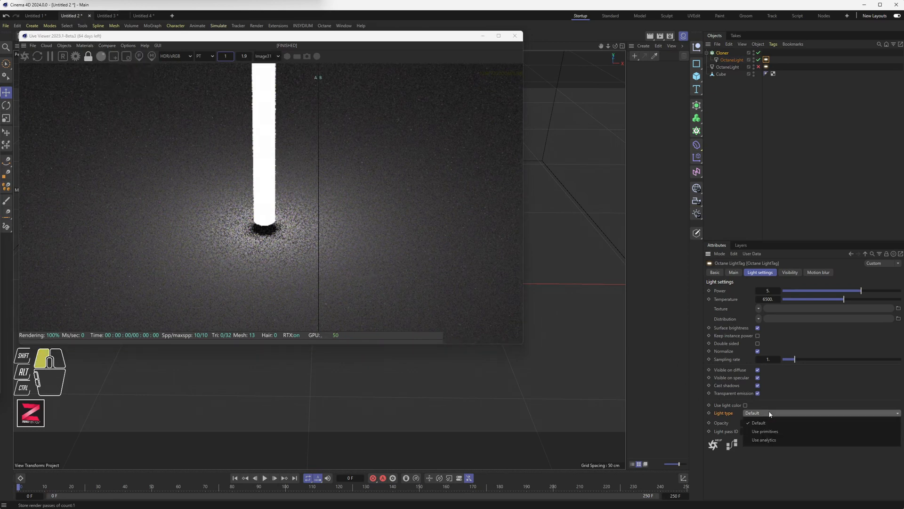
{"action": "left_click", "coordinate": [772, 433]}
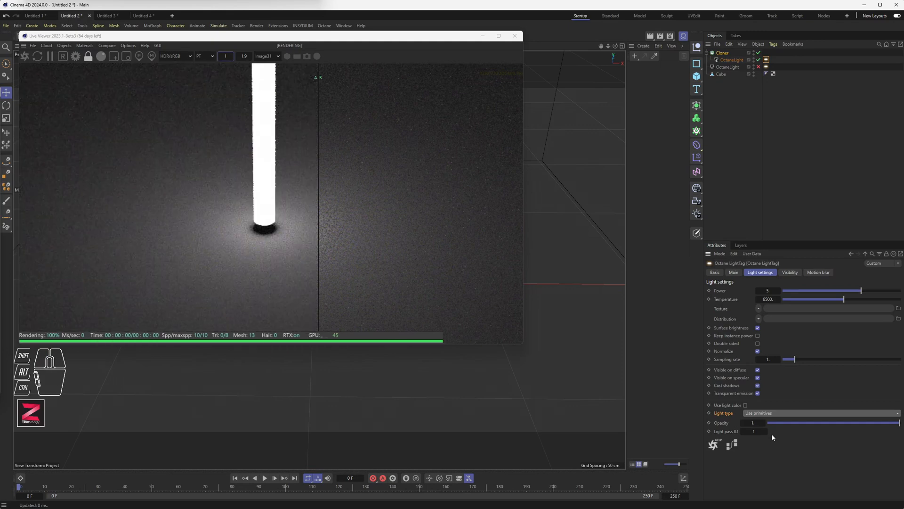
{"action": "left_click_drag", "start_coordinate": [317, 218], "coordinate": [150, 212]}
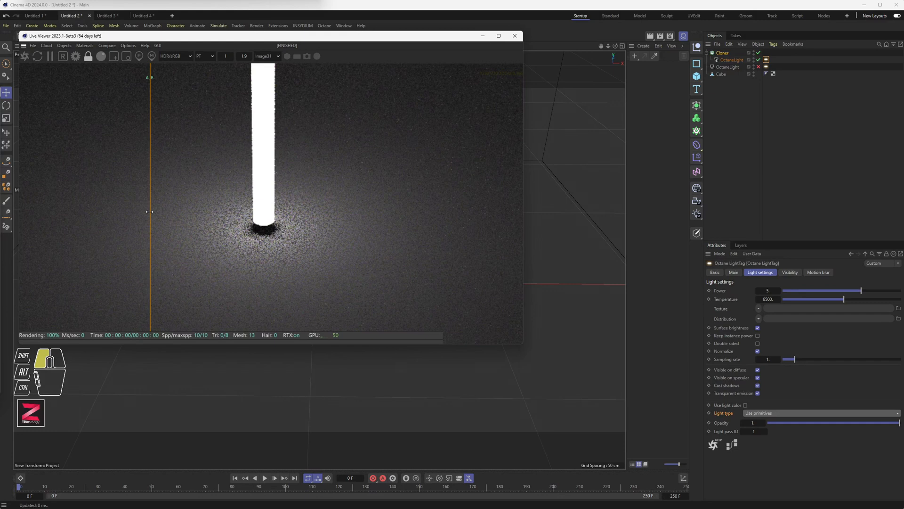
{"action": "left_click_drag", "start_coordinate": [149, 212], "coordinate": [379, 213]}
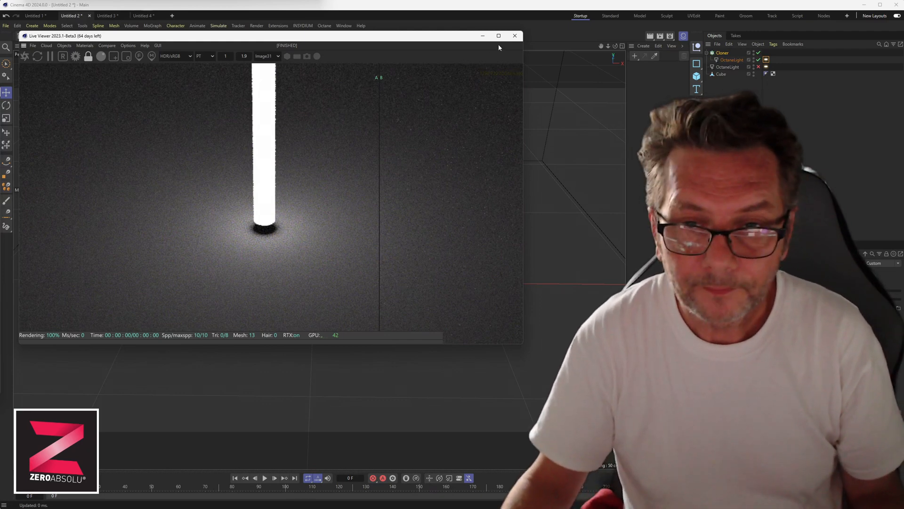
- Close the Live Viewer, add a cube and scale it down, placing it above the tube light inside the large enclosure
{"action": "left_click", "coordinate": [515, 36]}
{"action": "left_click_drag", "start_coordinate": [355, 197], "coordinate": [373, 248], "text": "alt"}
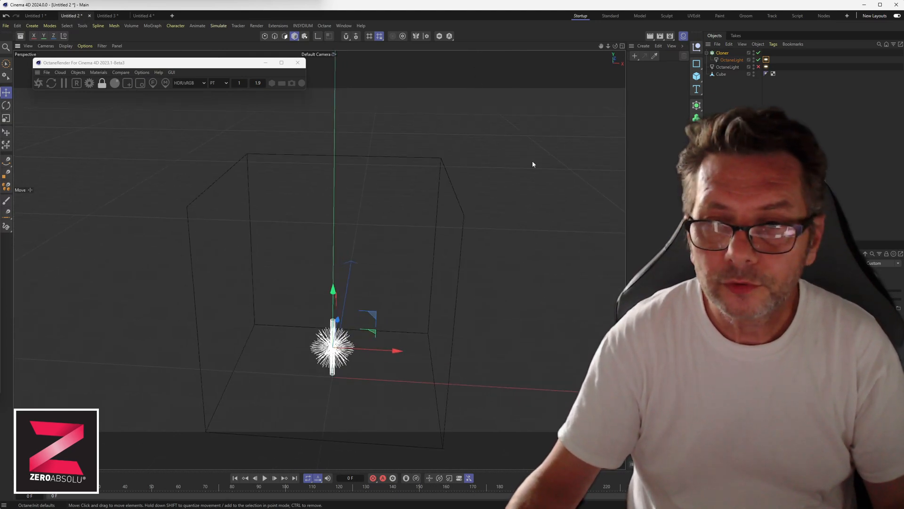
{"action": "left_click", "coordinate": [697, 77]}
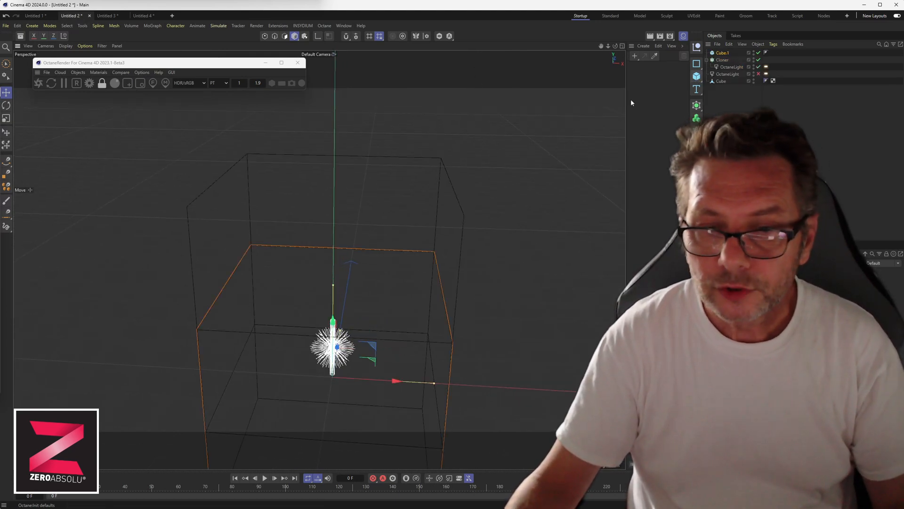
{"action": "left_click_drag", "start_coordinate": [432, 382], "coordinate": [333, 369], "text": "alt"}
{"action": "left_click_drag", "start_coordinate": [314, 286], "coordinate": [343, 223]}
{"action": "key", "text": "r"}
{"action": "key", "text": "e"}
{"action": "left_click_drag", "start_coordinate": [294, 188], "coordinate": [293, 191]}
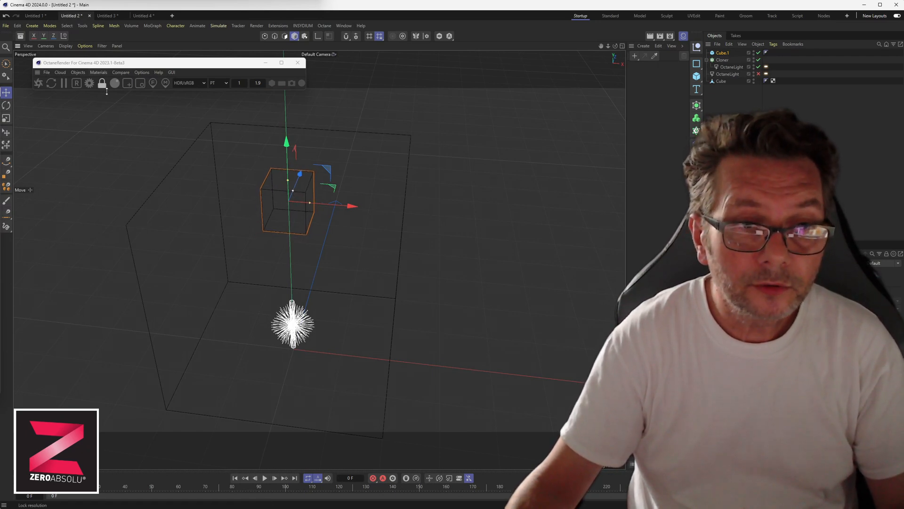
- Try an Octane area light with a box shape, and delete it from the scene
{"action": "left_click", "coordinate": [61, 46]}
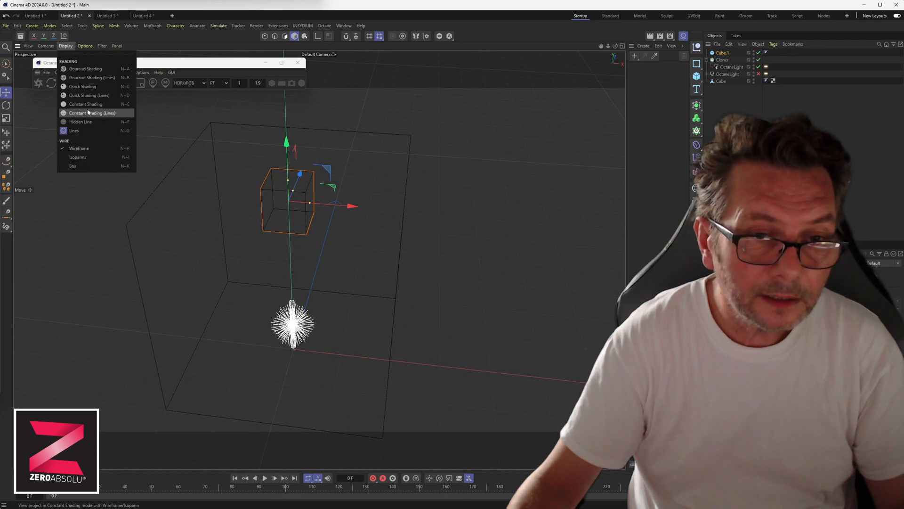
{"action": "mouse_move", "coordinate": [85, 46]}
{"action": "left_click", "coordinate": [72, 61]}
{"action": "left_click", "coordinate": [78, 72]}
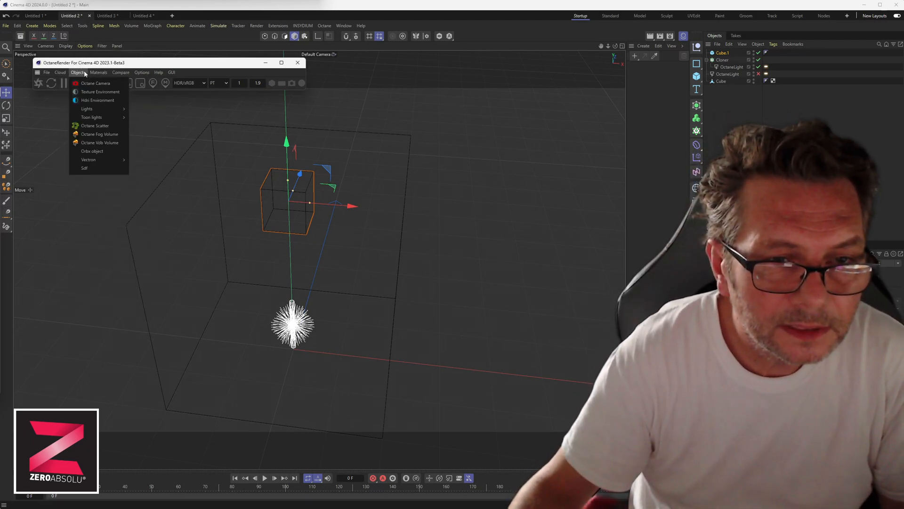
{"action": "mouse_move", "coordinate": [102, 108]}
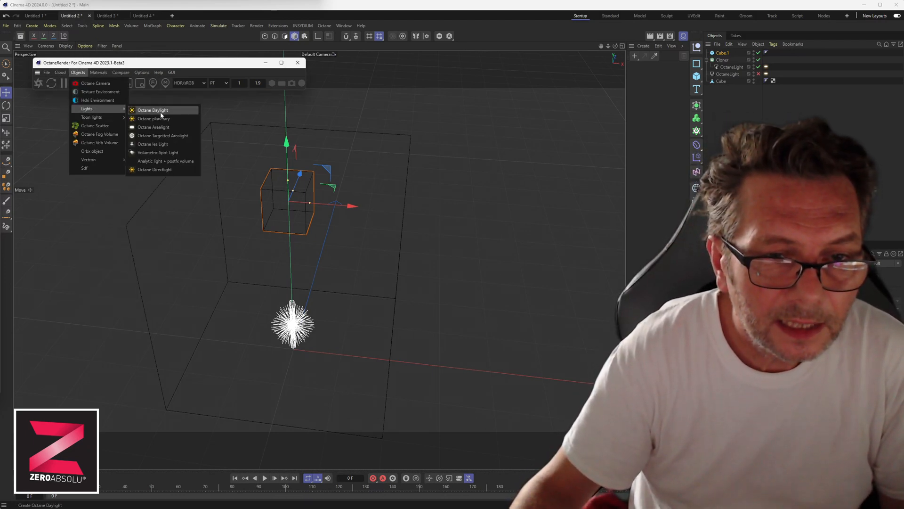
{"action": "left_click", "coordinate": [156, 128]}
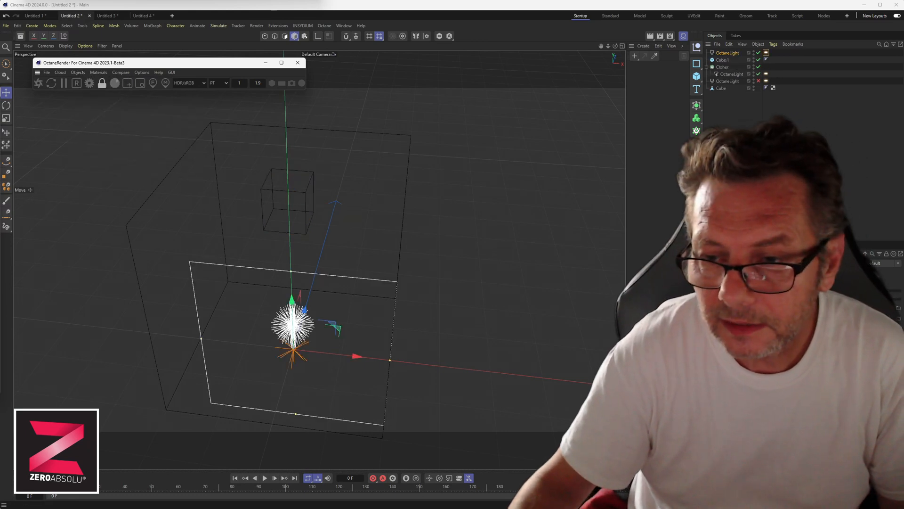
{"action": "left_click", "coordinate": [735, 55]}
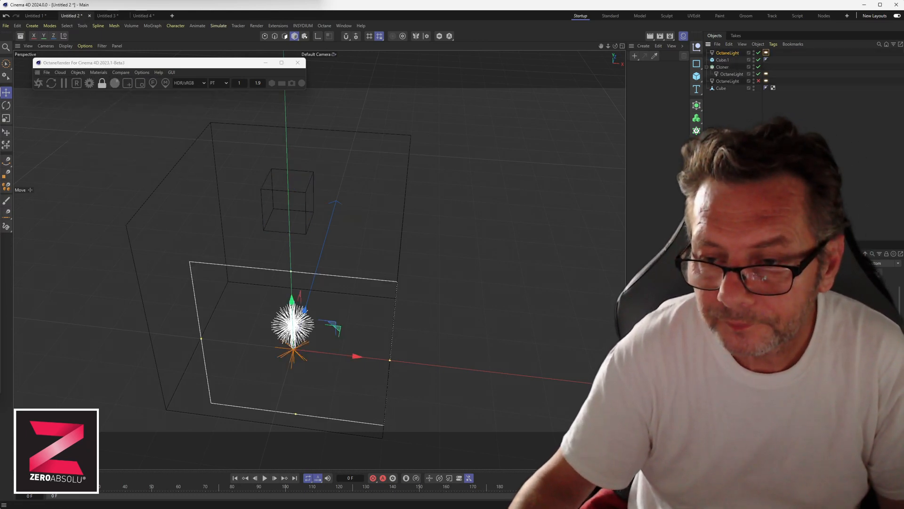
{"action": "left_click", "coordinate": [796, 377]}
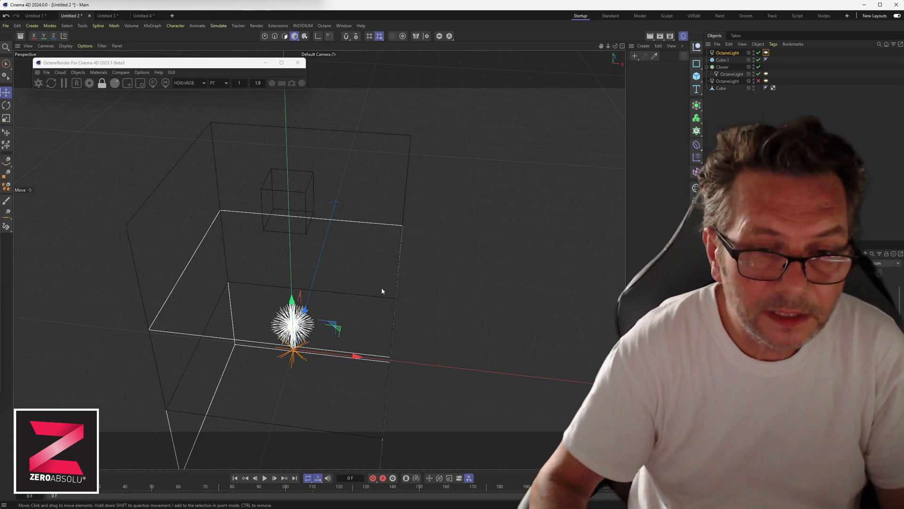
{"action": "key", "text": "Delete"}
- Select the small cube above the tube light and examine its faces from several angles
{"action": "left_click", "coordinate": [281, 193]}
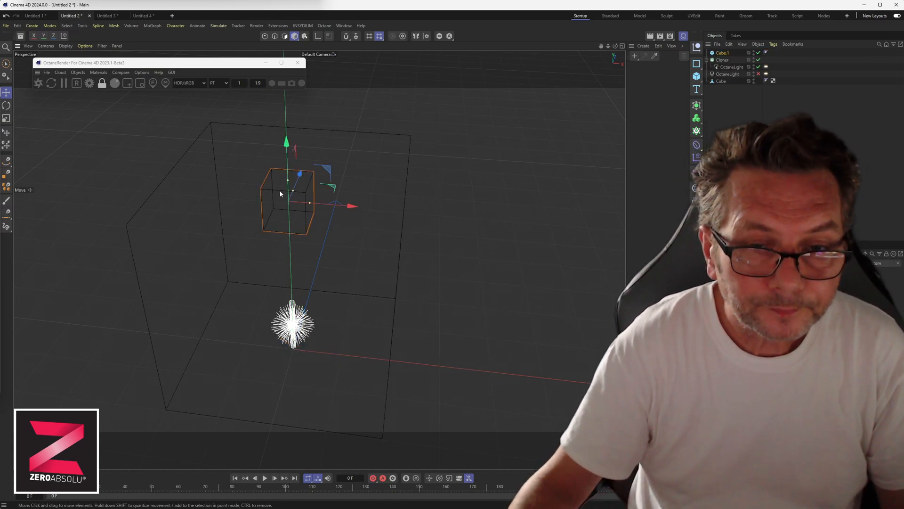
{"action": "scroll", "coordinate": [301, 221], "scroll_direction": "up", "scroll_amount": 6}
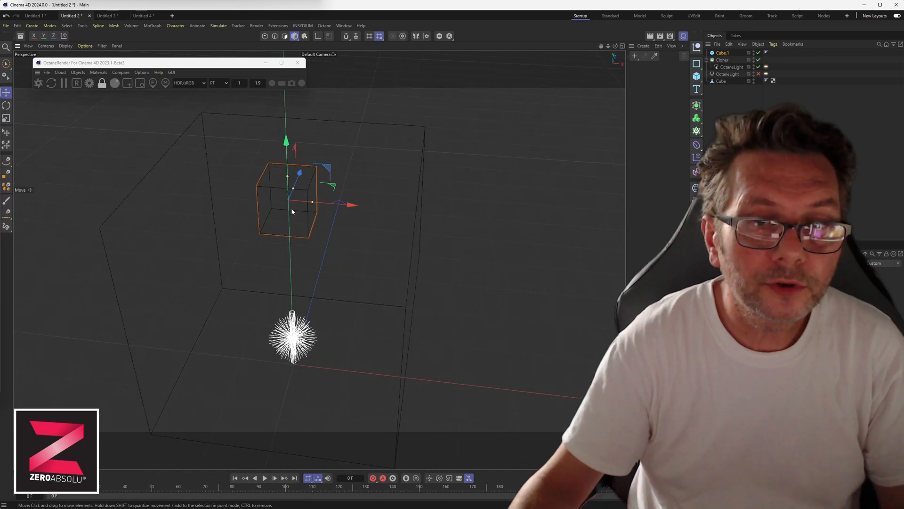
{"action": "left_click_drag", "start_coordinate": [314, 219], "coordinate": [257, 201], "text": "alt"}
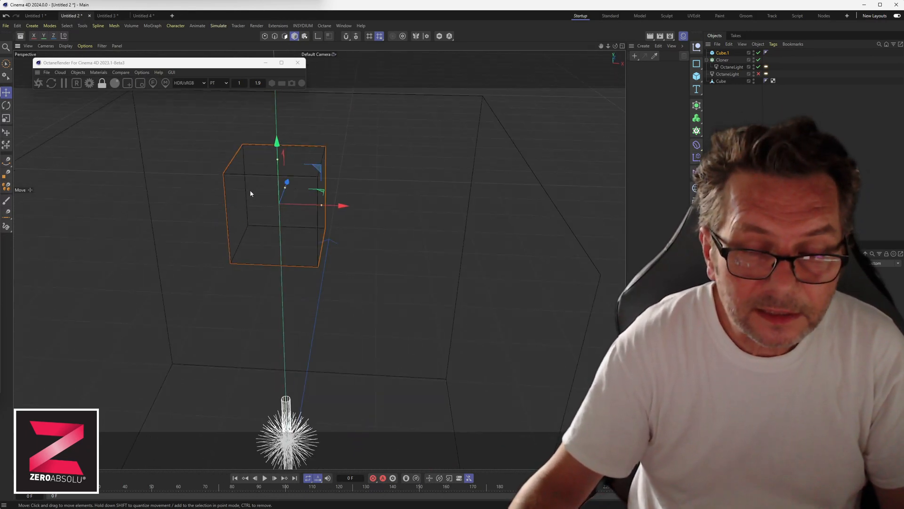
{"action": "left_click_drag", "start_coordinate": [286, 235], "coordinate": [317, 191], "text": "alt"}
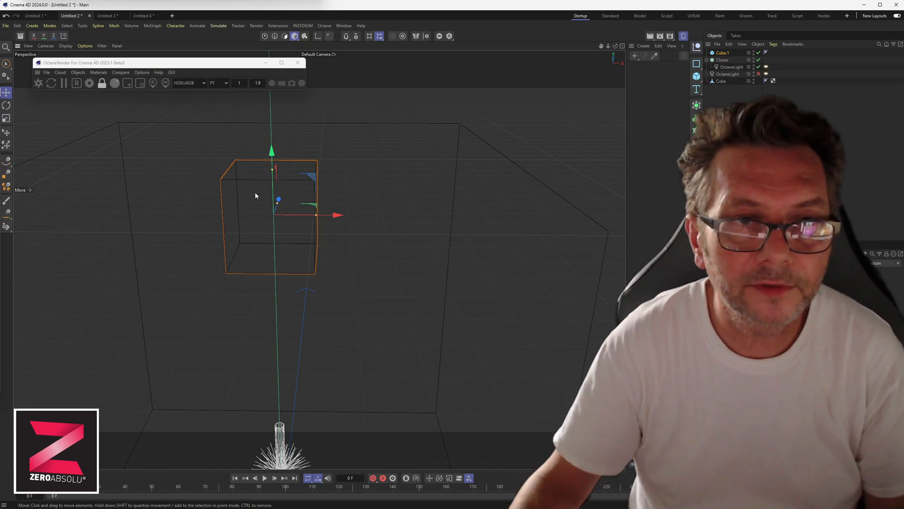
{"action": "scroll", "coordinate": [270, 199], "scroll_direction": "down", "scroll_amount": 4}
{"action": "middle_click_drag", "start_coordinate": [297, 231], "coordinate": [352, 198], "text": "alt"}
{"action": "scroll", "coordinate": [352, 199], "scroll_direction": "down", "scroll_amount": 3}
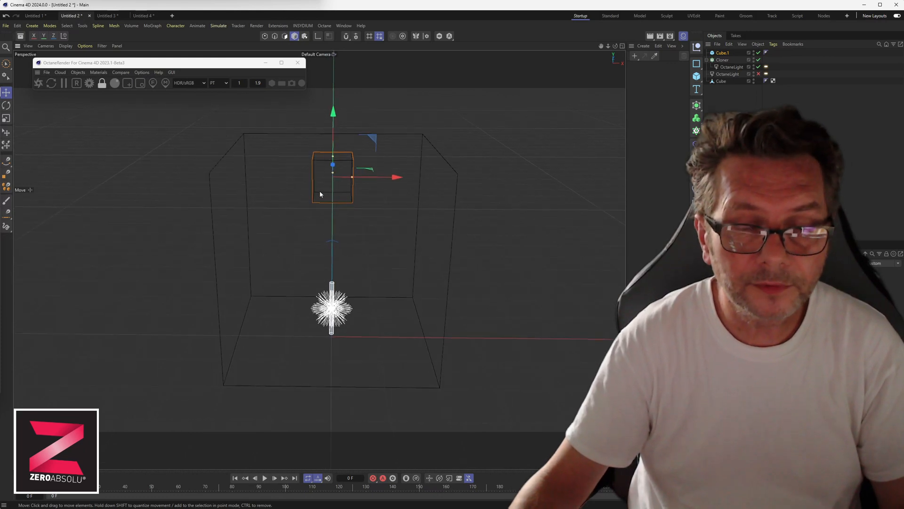